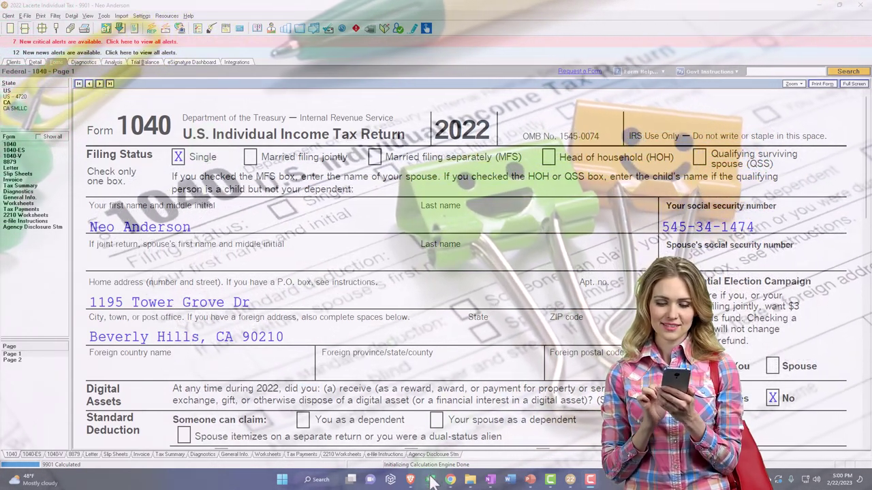
# Step: Look at the blank Tax Formula Worksheet 2022 In Progress workbook in Excel and return to the Lacerte tax return
pyautogui.moveTo(430, 480)
pyautogui.click(451, 442)
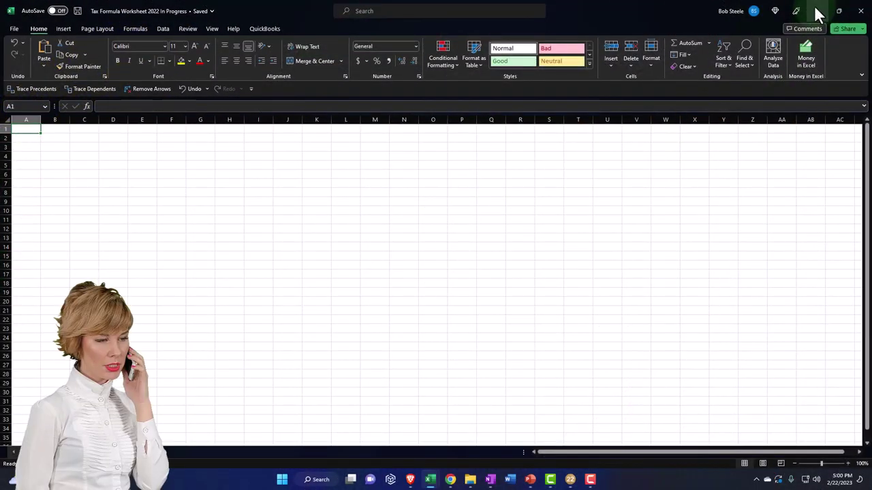
pyautogui.click(818, 11)
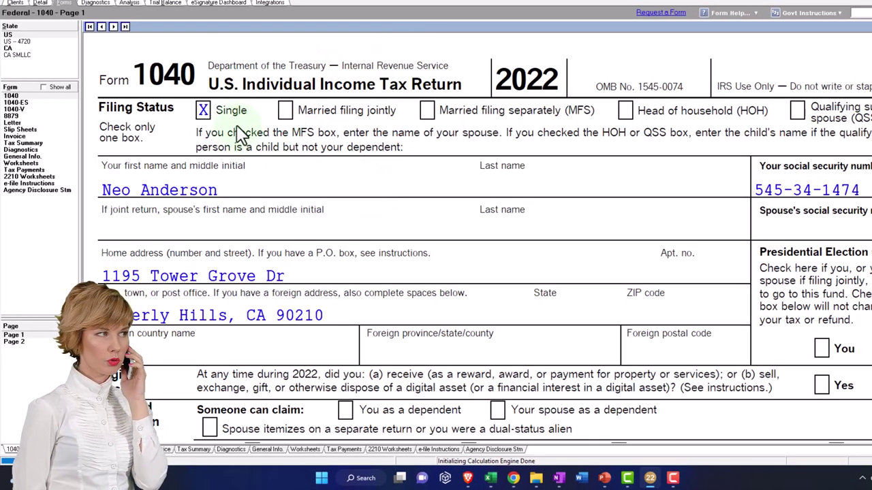
# Step: Review page 1 of Form 1040 from the filing status and dependents through the income and deduction lines
pyautogui.scroll(-3, 239, 132)
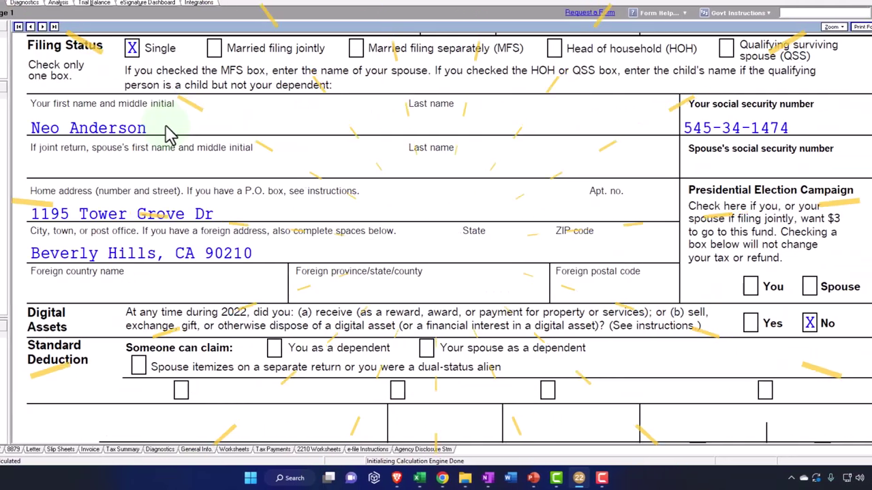
pyautogui.scroll(-2, 153, 126)
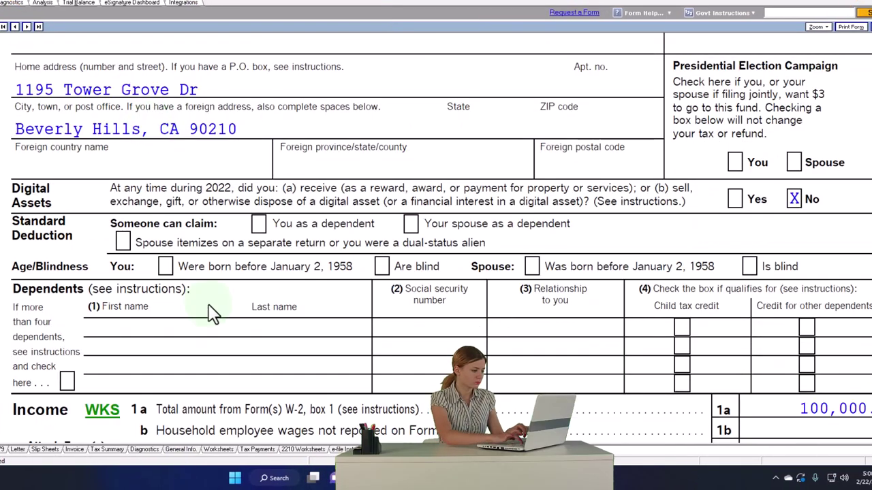
pyautogui.scroll(-2, 212, 313)
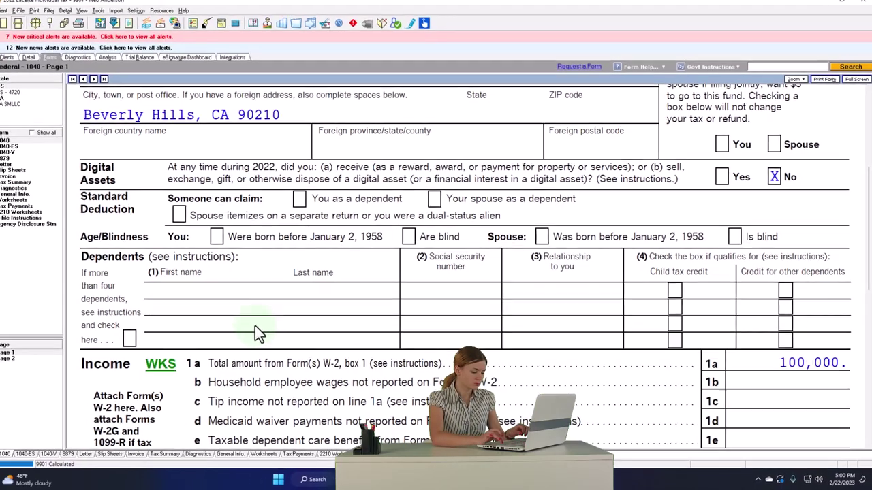
pyautogui.scroll(6, 255, 326)
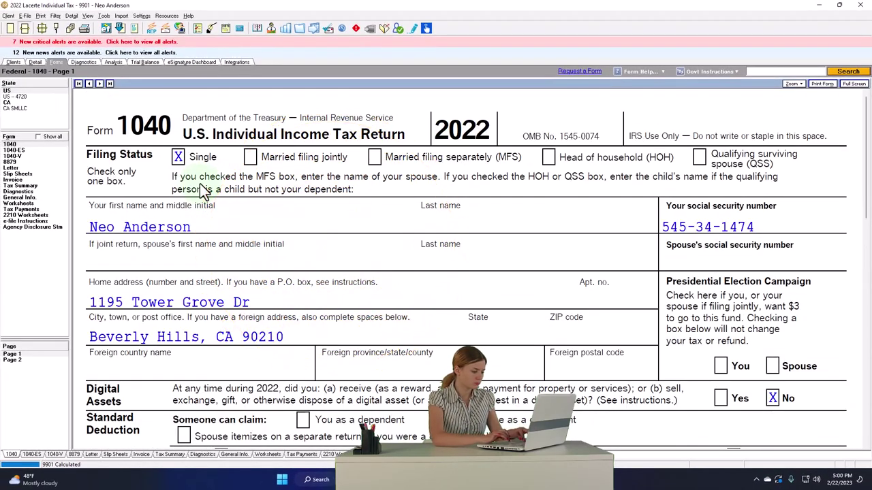
pyautogui.scroll(-7, 200, 185)
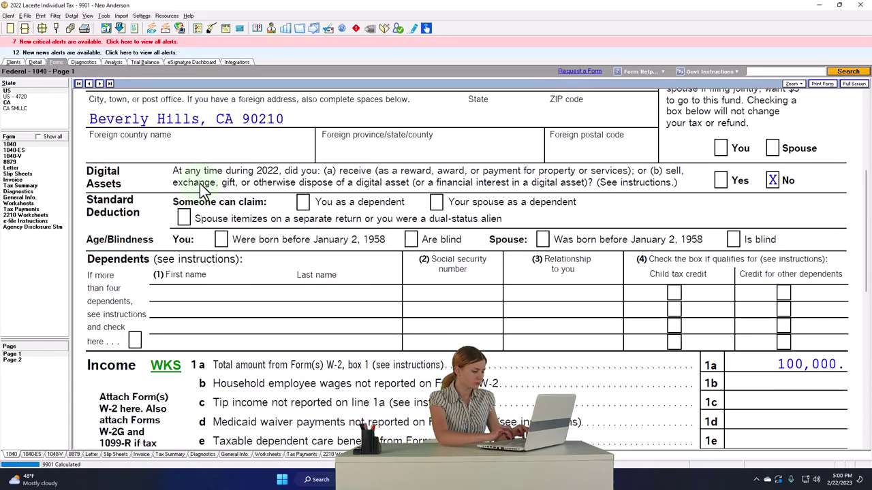
pyautogui.scroll(-7, 202, 190)
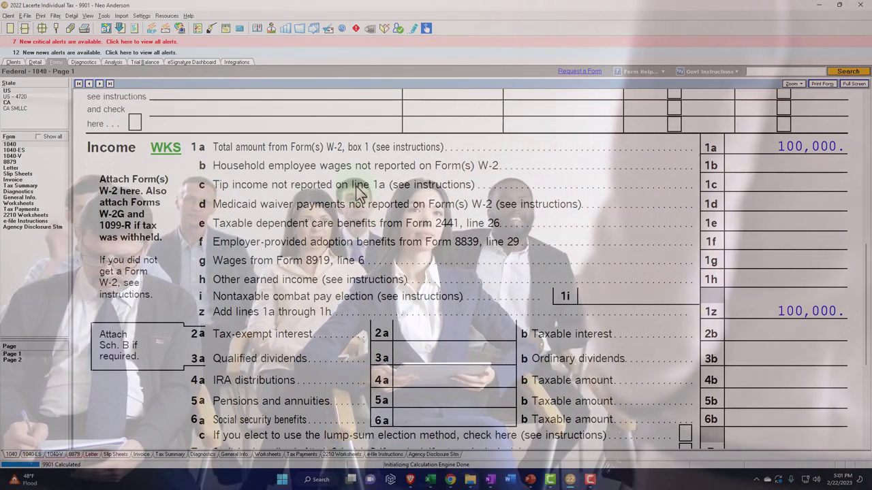
pyautogui.scroll(-3, 359, 193)
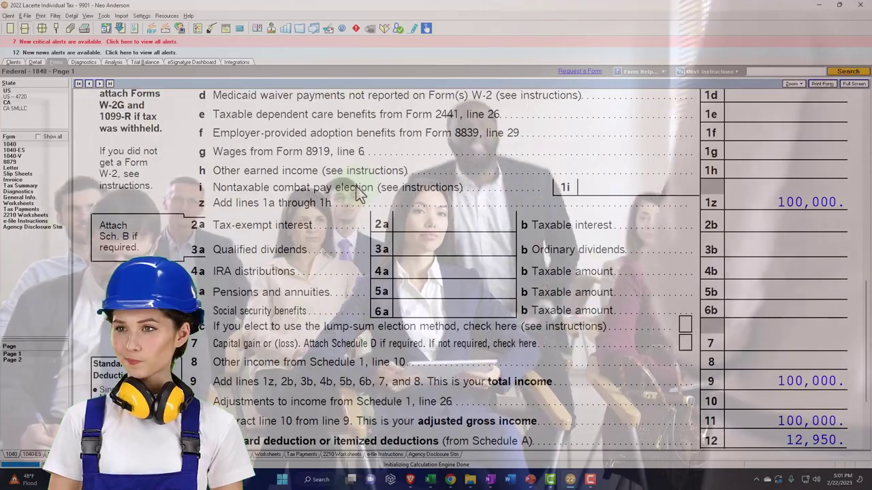
pyautogui.scroll(-2, 359, 193)
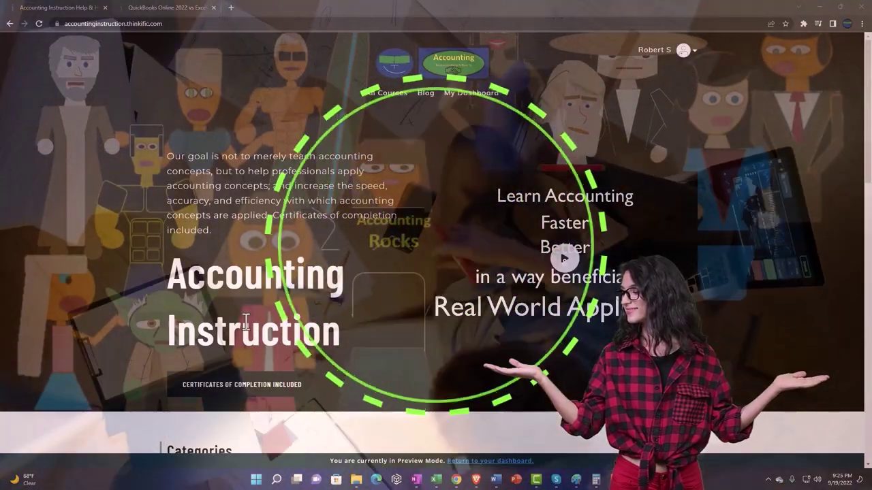
# Step: Browse the Accounting Instruction course categories in the web browser and view the QuickBooks Online 2022 course's lesson list
pyautogui.scroll(-5, 119, 375)
pyautogui.scroll(-3, 120, 371)
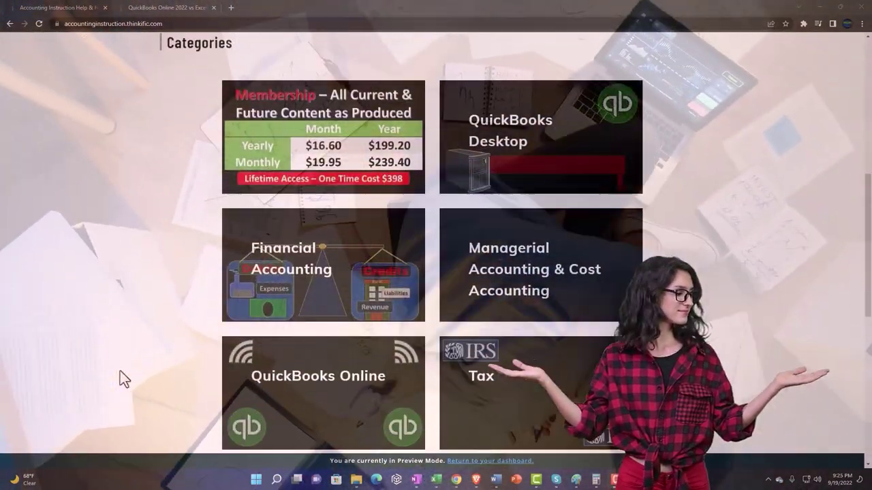
pyautogui.scroll(-4, 120, 374)
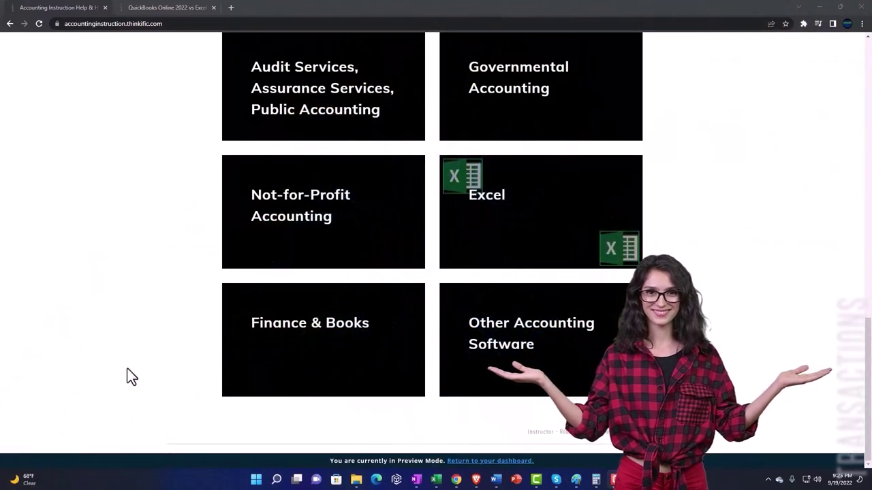
pyautogui.click(155, 6)
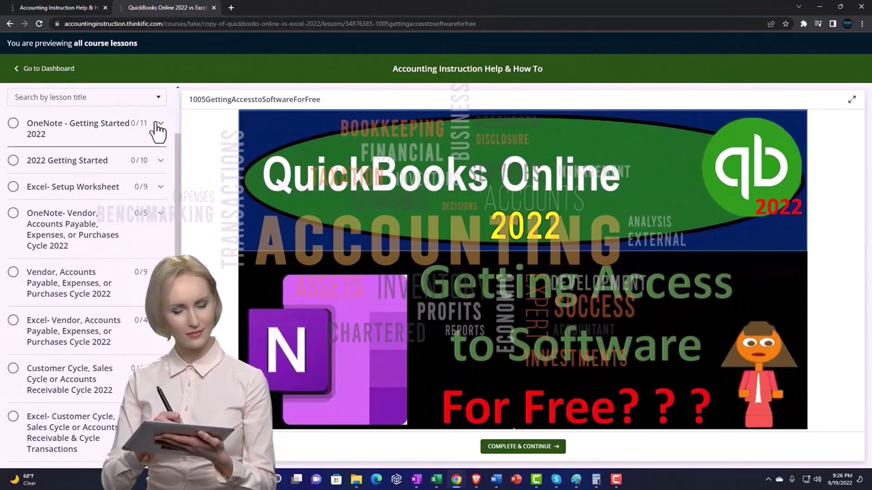
pyautogui.click(158, 126)
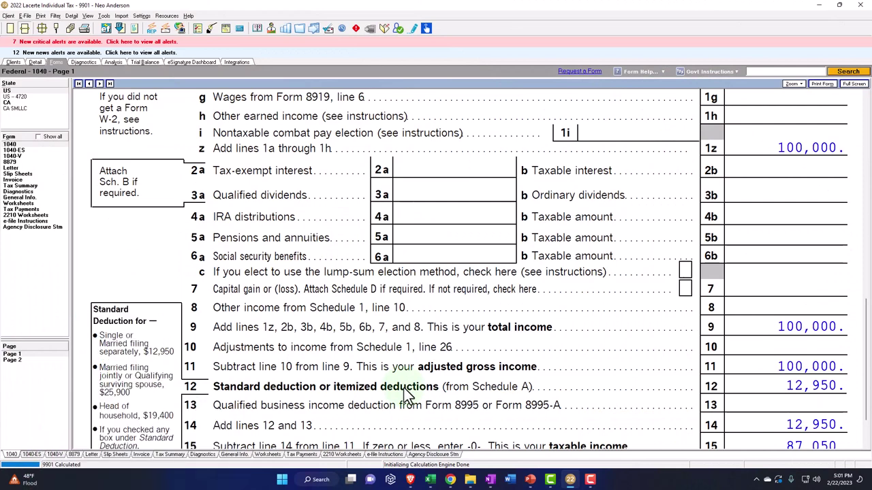
# Step: Examine the taxable income lines on page 1 of Form 1040 and the tax, payments, refund and amount-owed lines on page 2
pyautogui.scroll(-2, 407, 395)
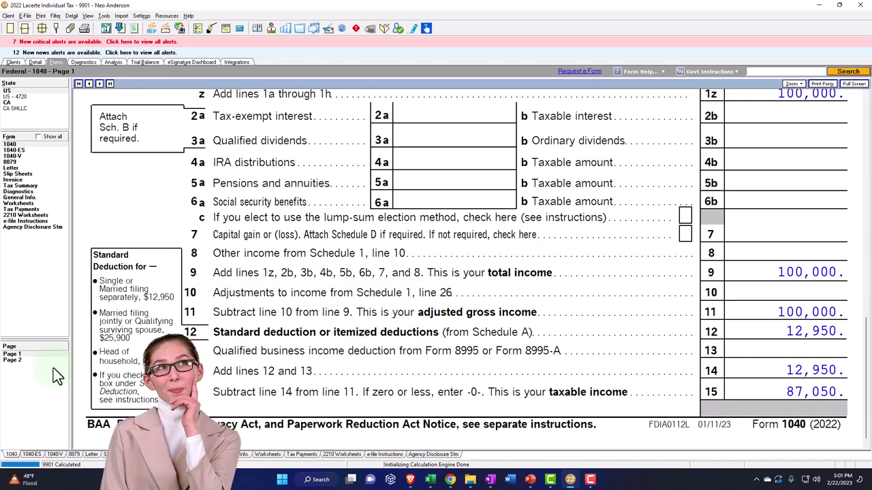
pyautogui.click(34, 362)
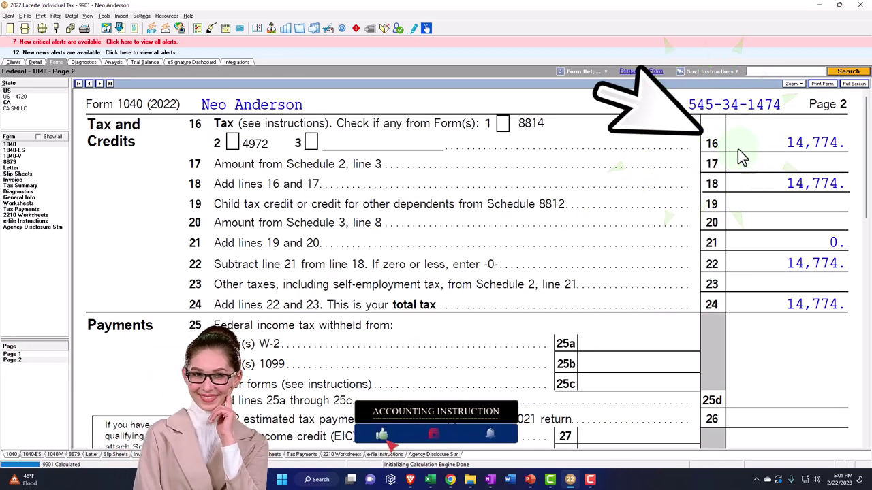
pyautogui.scroll(-10, 715, 245)
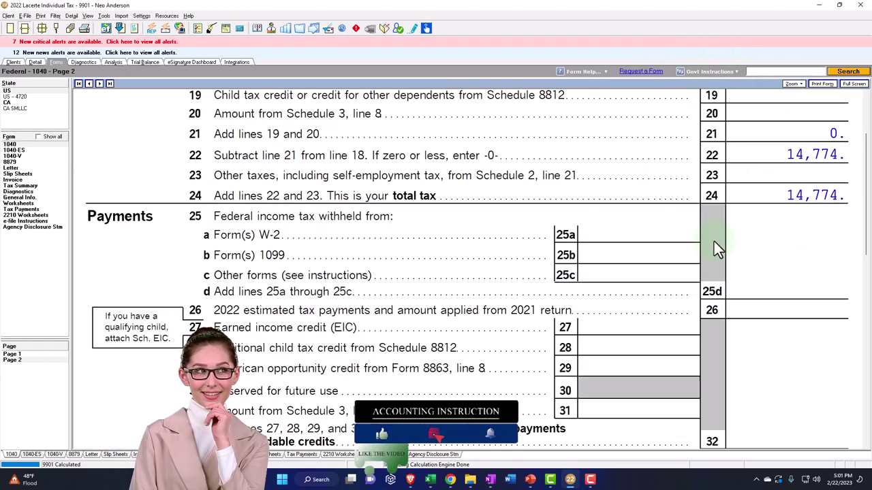
pyautogui.scroll(-2, 714, 245)
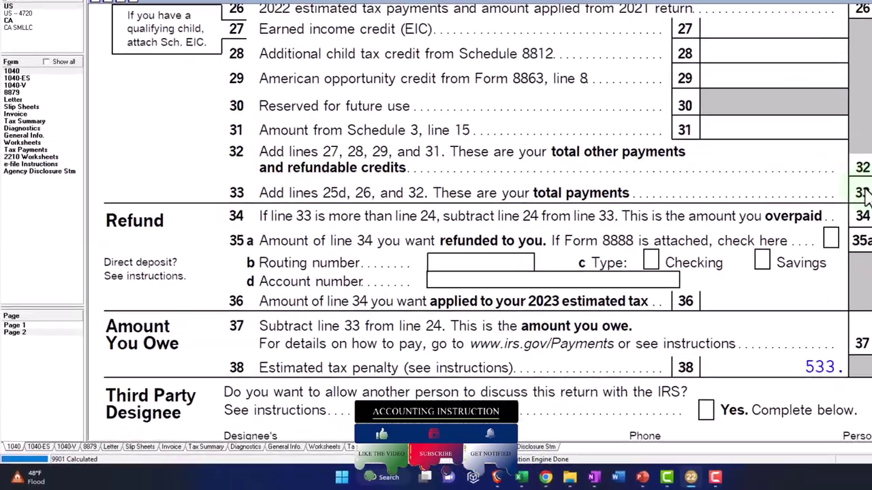
pyautogui.scroll(15, 502, 225)
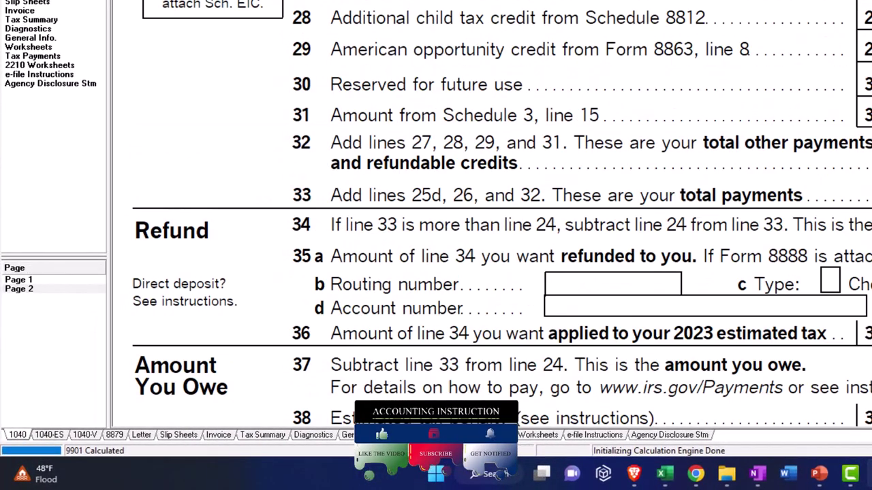
pyautogui.scroll(3, 502, 225)
# Step: Return to page 1 of Form 1040 and examine the dependents and income sections
pyautogui.click(88, 271)
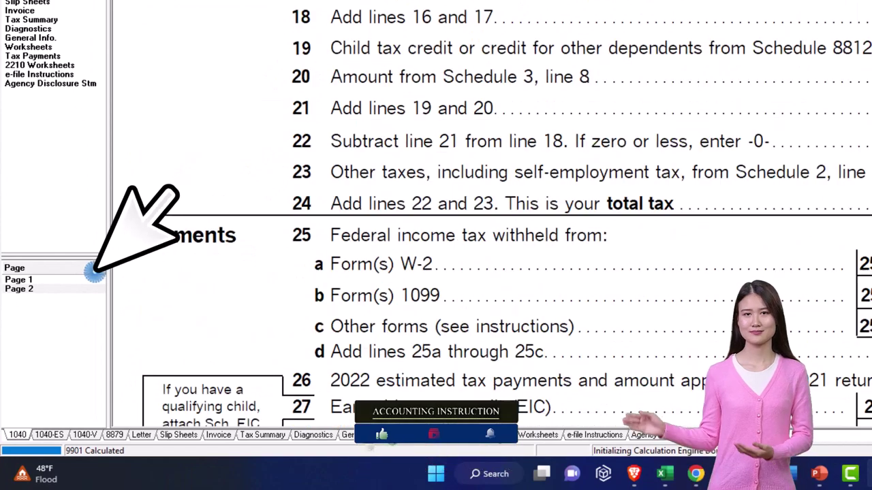
pyautogui.click(30, 281)
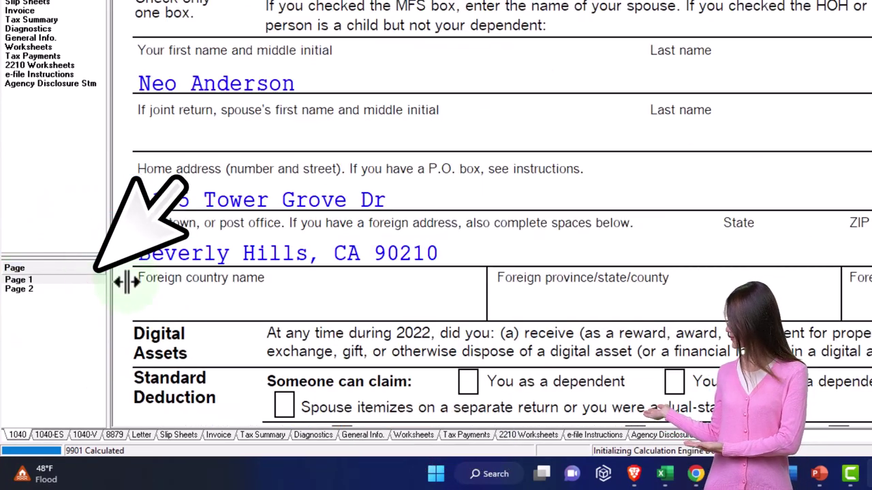
pyautogui.scroll(-5, 486, 280)
pyautogui.scroll(-5, 485, 280)
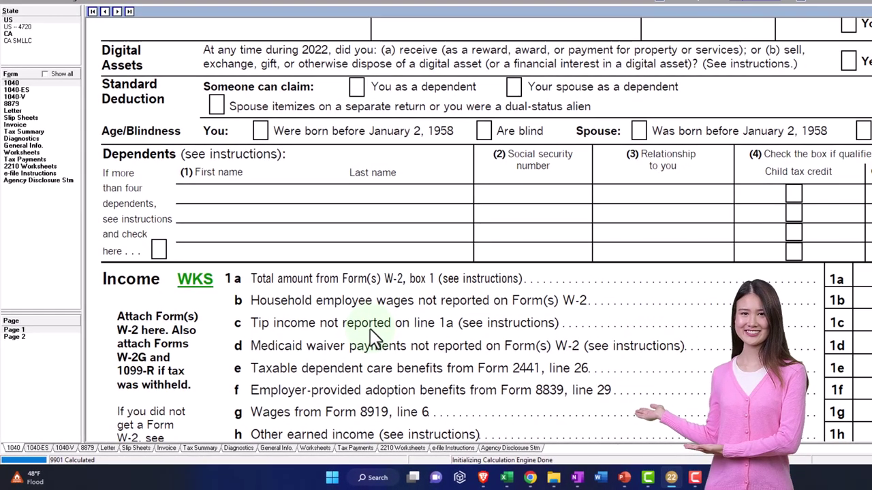
pyautogui.scroll(-2, 381, 337)
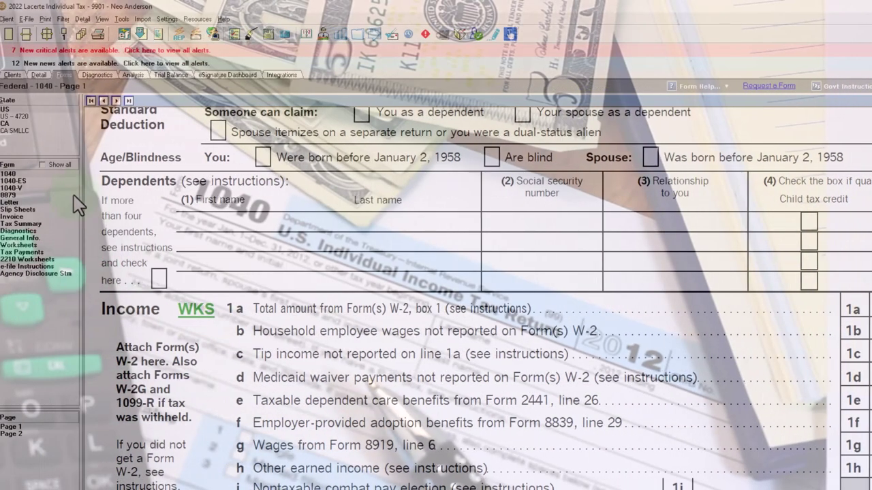
# Step: Show the complete list of available federal forms and restore the list to only the forms in use
pyautogui.click(43, 165)
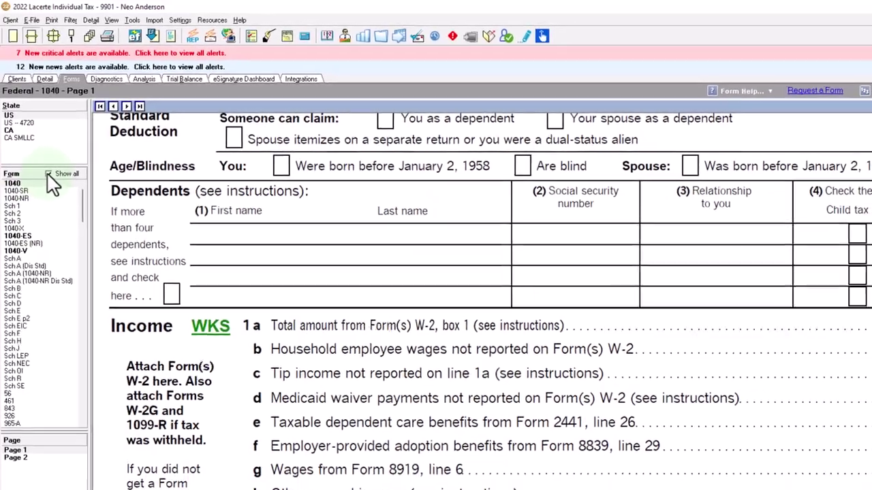
pyautogui.click(49, 182)
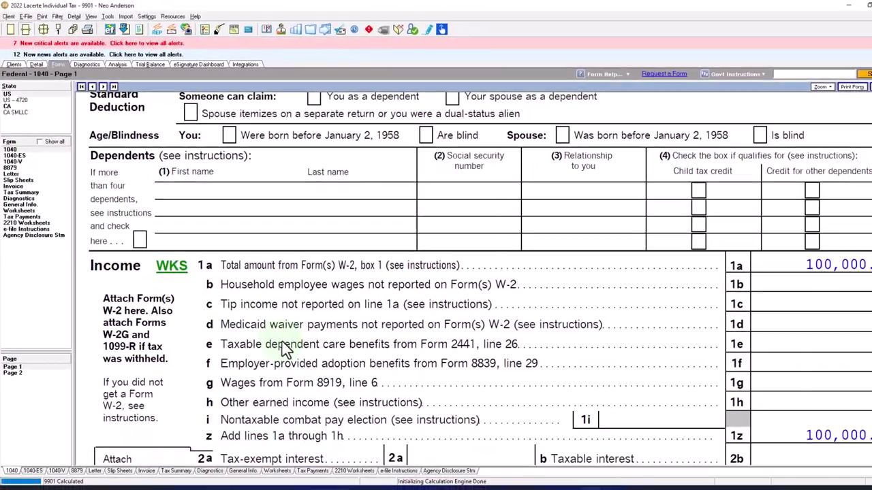
# Step: Review the Federal Income Tax Summary from income and adjustments through deductions, tax computation, credits and payments
pyautogui.scroll(-3, 286, 348)
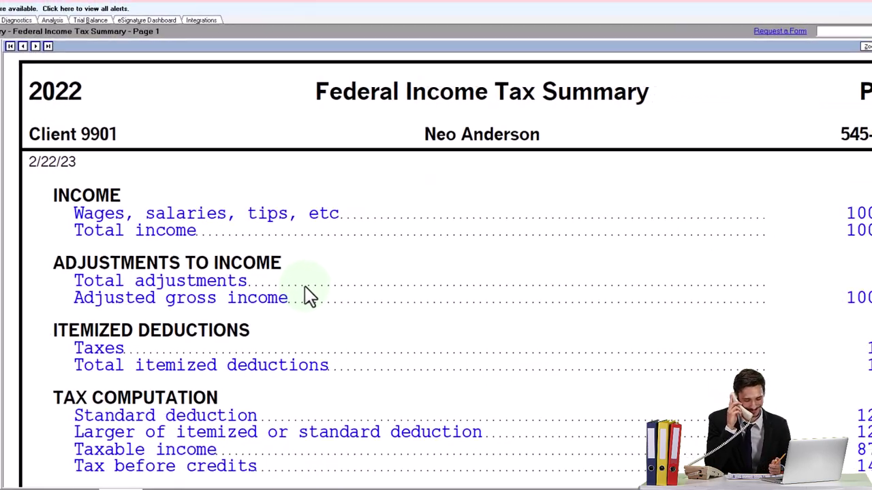
pyautogui.scroll(-3, 305, 287)
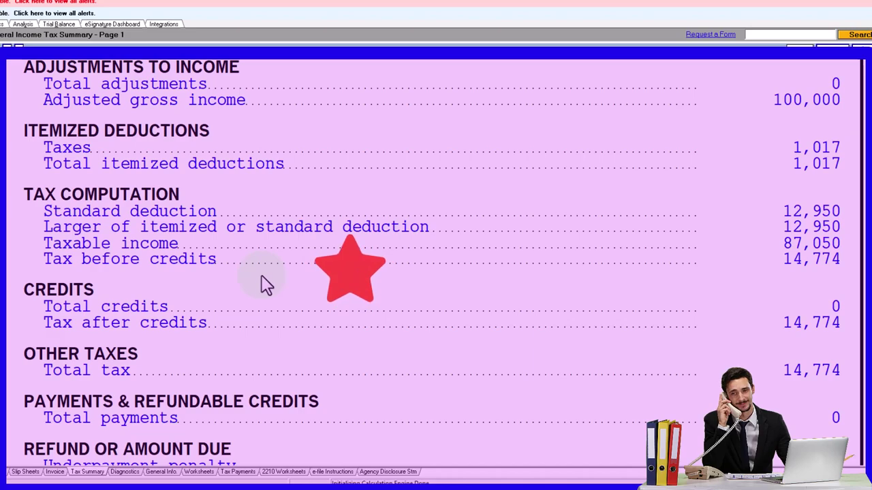
pyautogui.scroll(5, 266, 285)
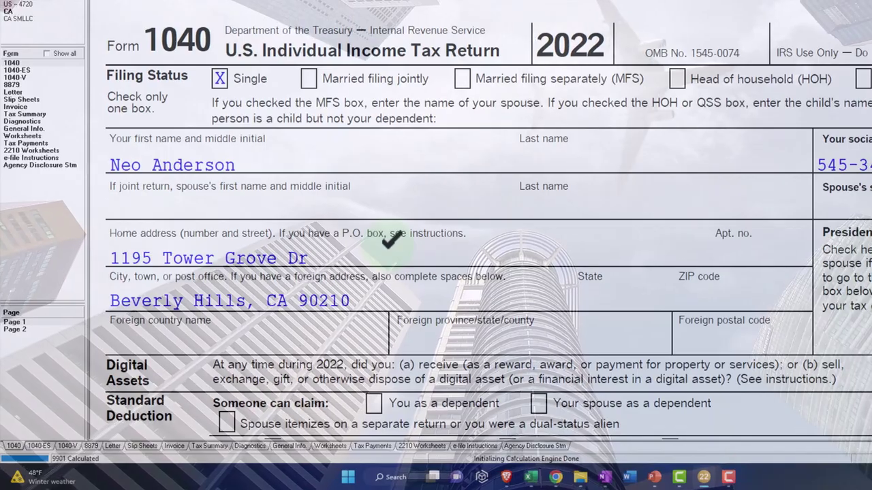
# Step: Go through Form 1040 page 1 again from the taxpayer information to the wage income lines
pyautogui.scroll(-3, 301, 245)
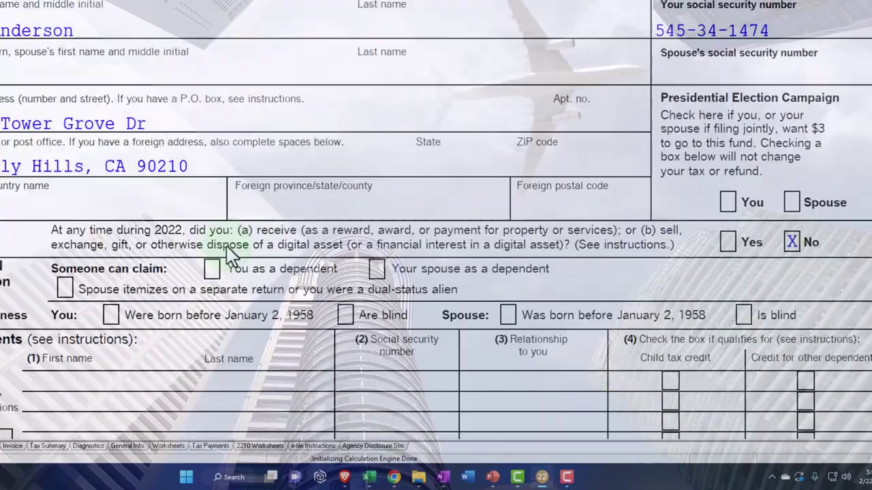
pyautogui.scroll(-3, 231, 256)
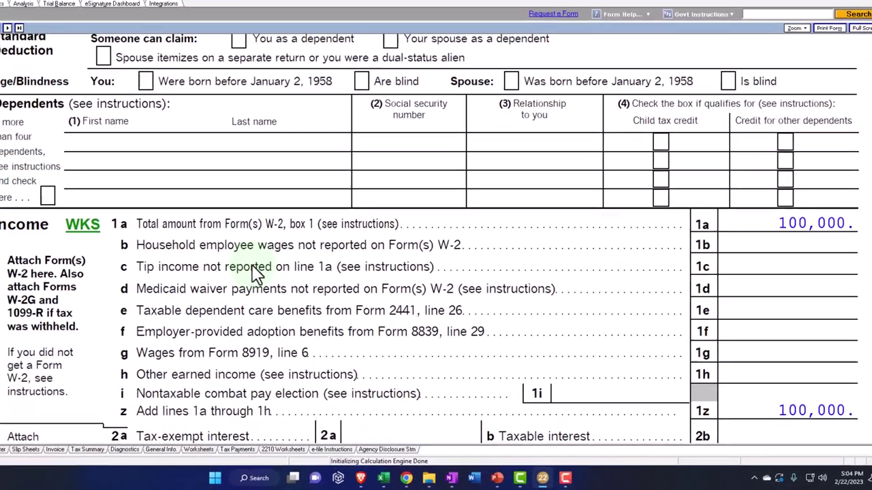
pyautogui.click(231, 256)
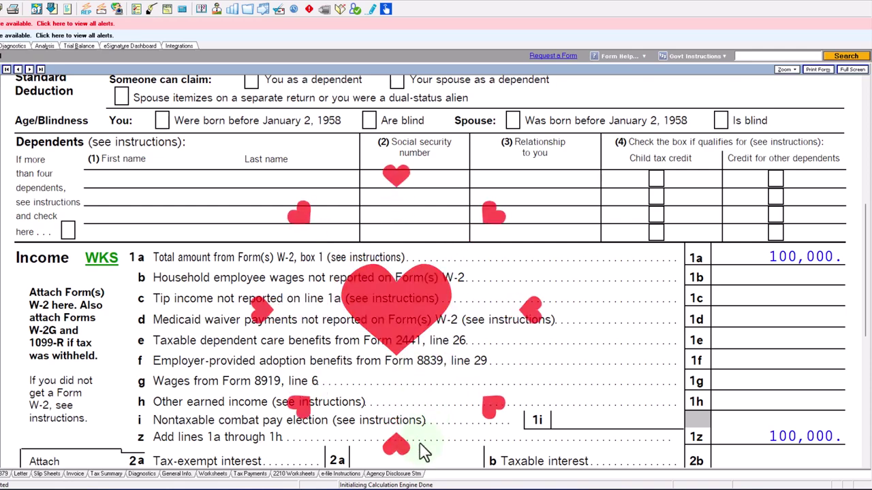
# Step: Switch to the Tax Formula Worksheet 2022 In Progress workbook in Excel, zoom the blank sheet to 160%, and select cell E19
pyautogui.click(402, 468)
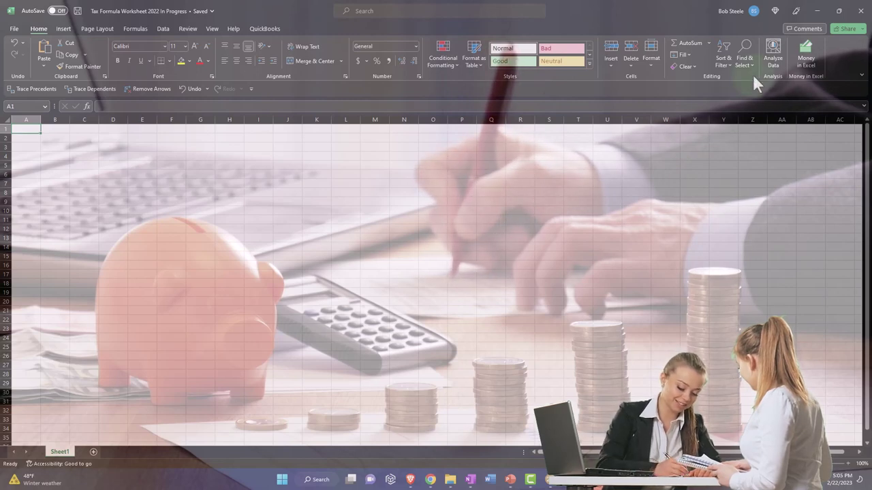
pyautogui.click(817, 13)
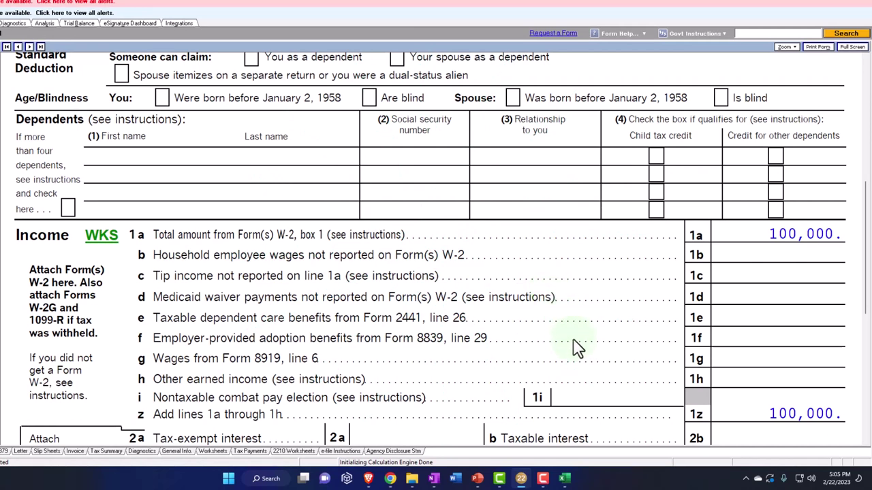
pyautogui.moveTo(571, 480)
pyautogui.click(599, 407)
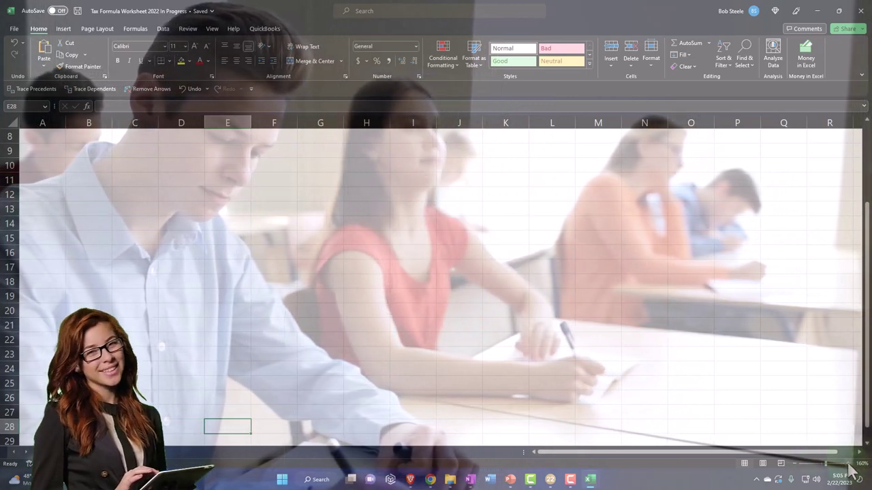
pyautogui.click(242, 292)
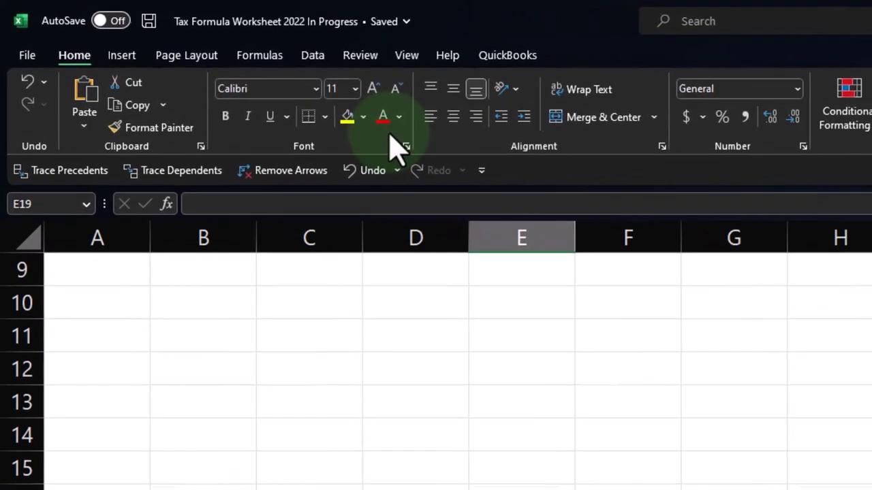
pyautogui.click(319, 114)
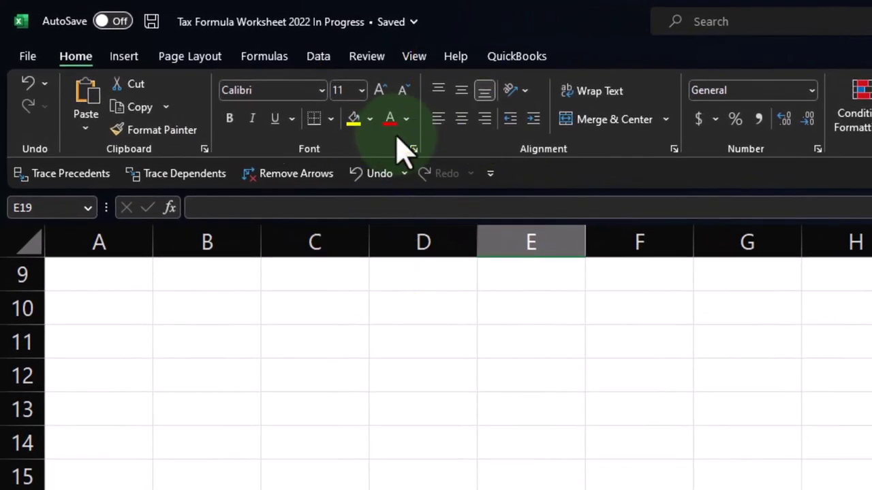
pyautogui.click(363, 413)
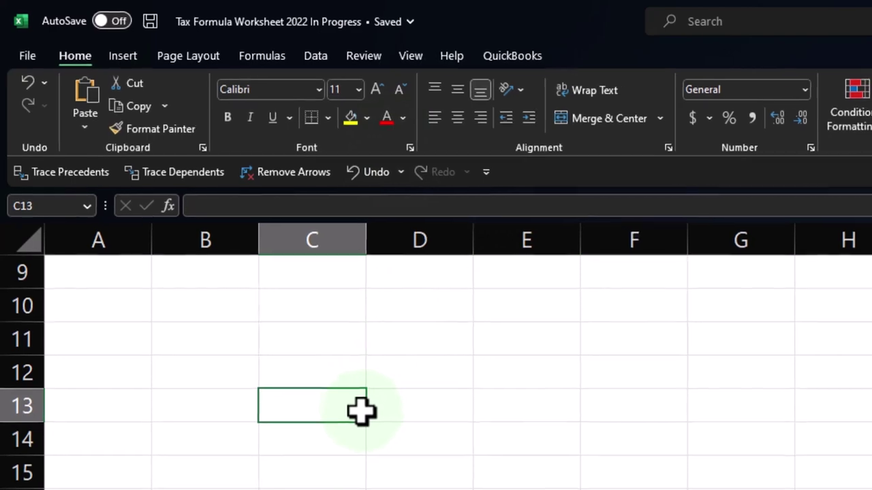
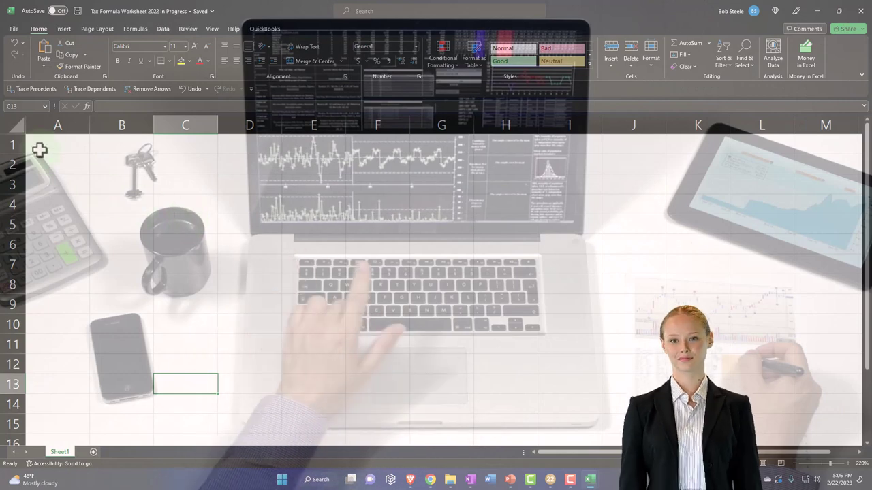
# Step: Start formatting all cells of the sheet as Currency with negative numbers shown in black parentheses
pyautogui.click(17, 125)
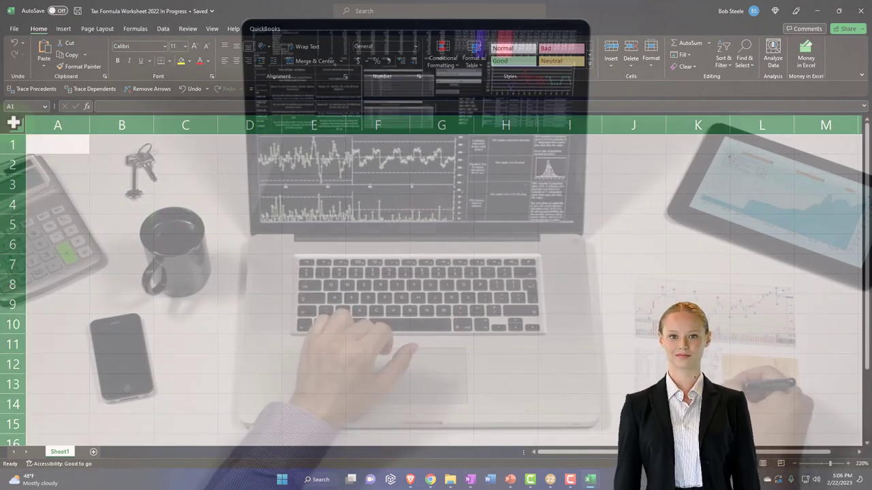
pyautogui.rightClick(131, 190)
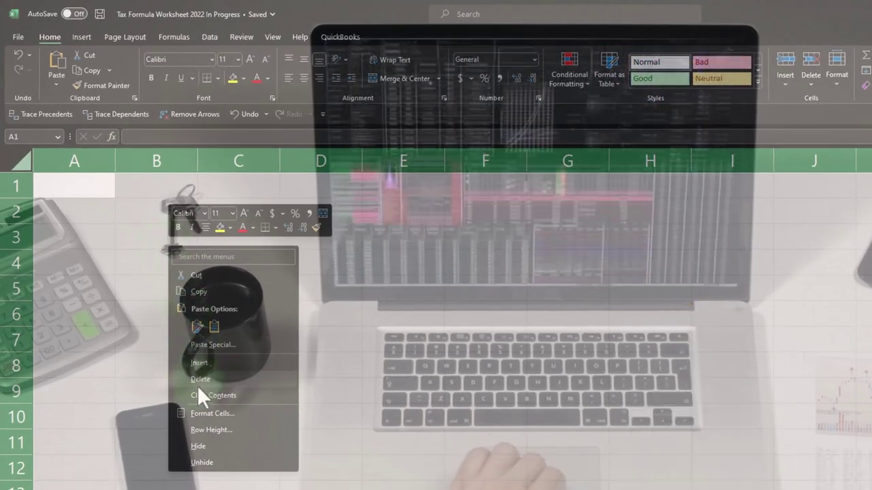
pyautogui.click(202, 413)
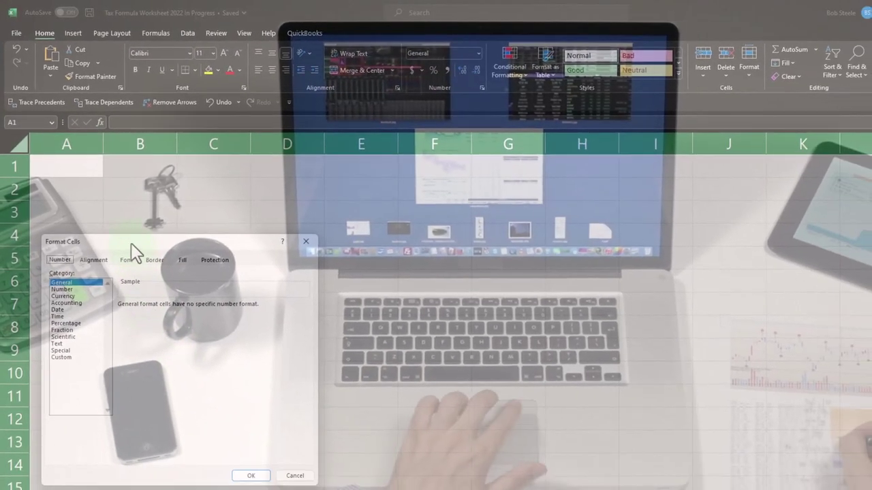
pyautogui.moveTo(350, 172); pyautogui.dragTo(370, 162)
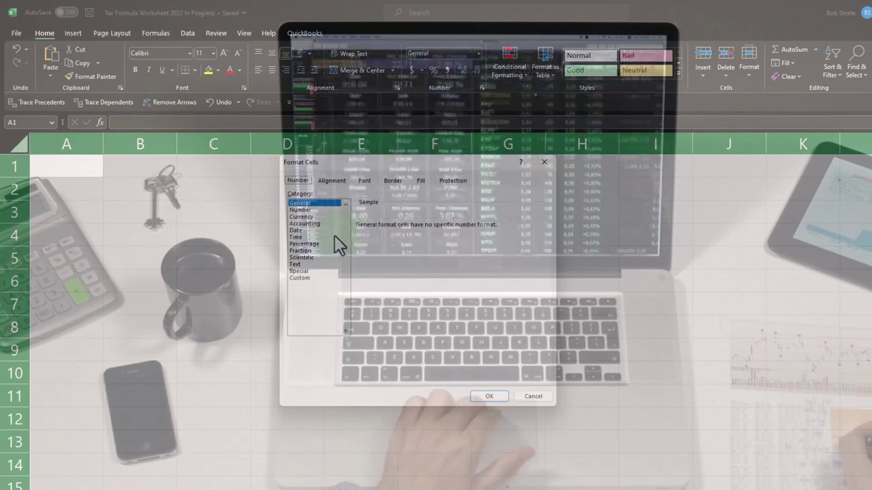
pyautogui.click(308, 217)
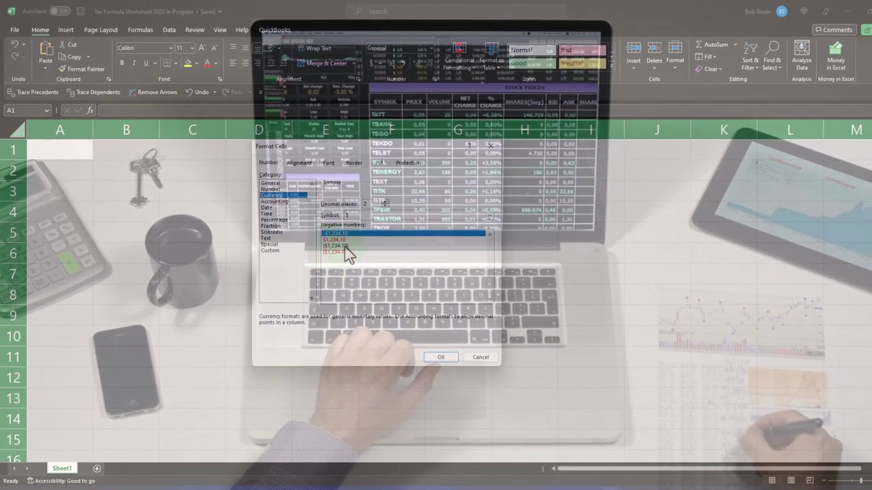
pyautogui.click(347, 246)
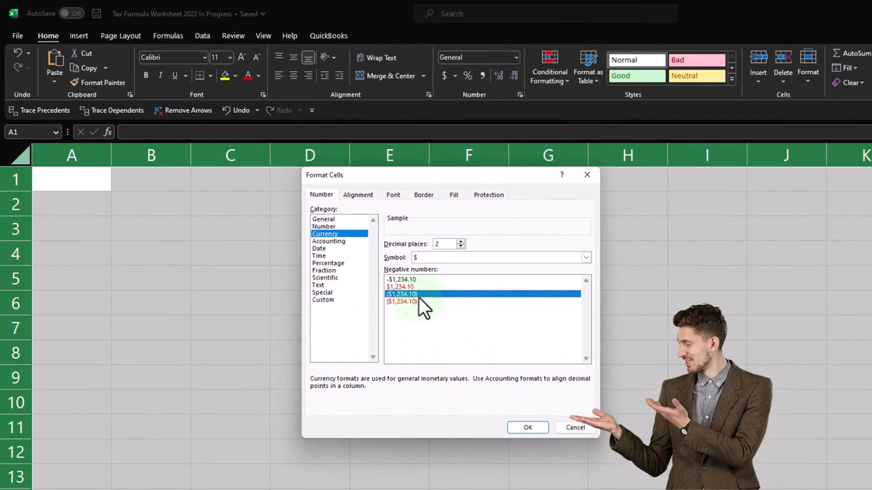
# Step: Set the currency format to no symbol and 0 decimal places, and apply it to the whole sheet
pyautogui.click(585, 258)
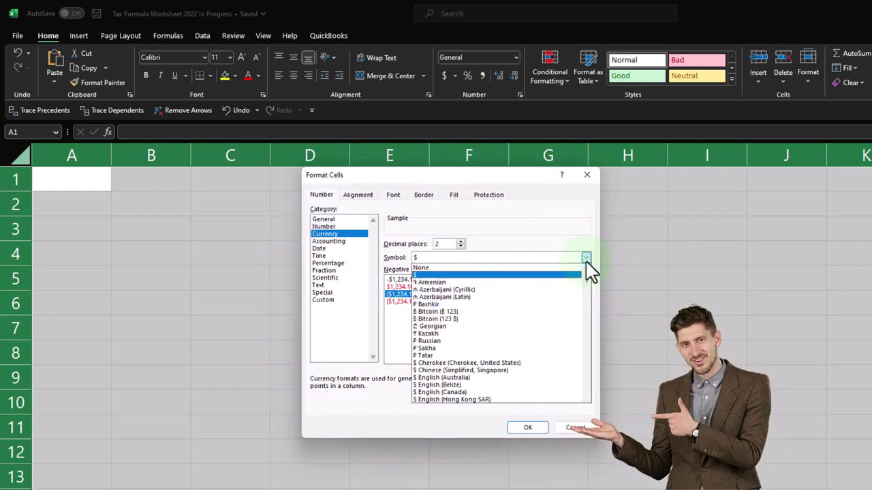
pyautogui.click(455, 268)
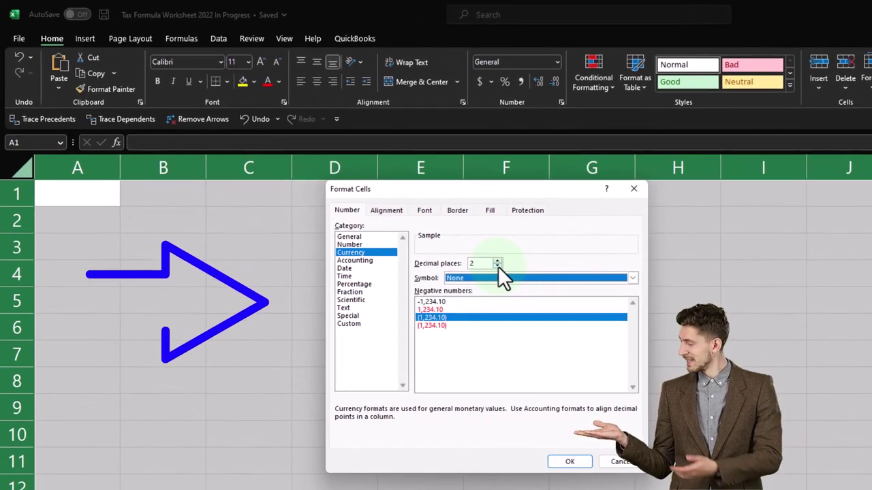
pyautogui.click(497, 267)
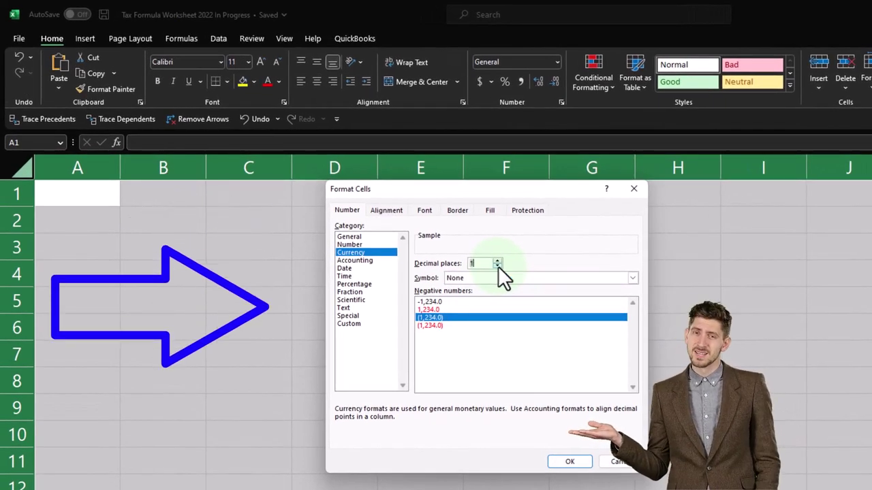
pyautogui.click(497, 267)
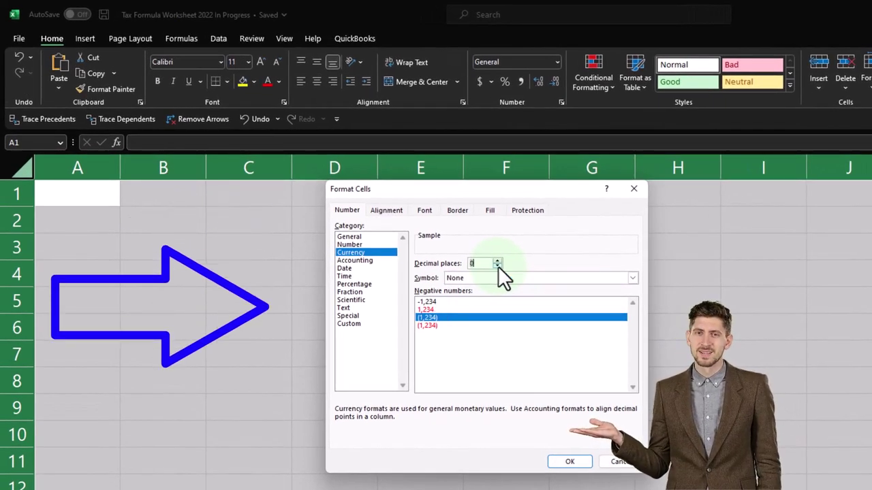
pyautogui.click(570, 463)
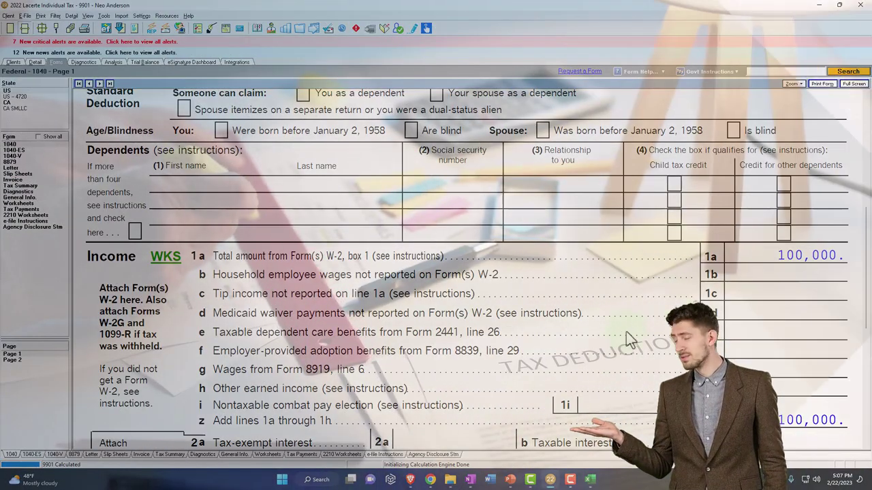
# Step: Check the income lines on Form 1040 page 1 in Lacerte and return to the Excel worksheet
pyautogui.click(551, 479)
pyautogui.click(177, 280)
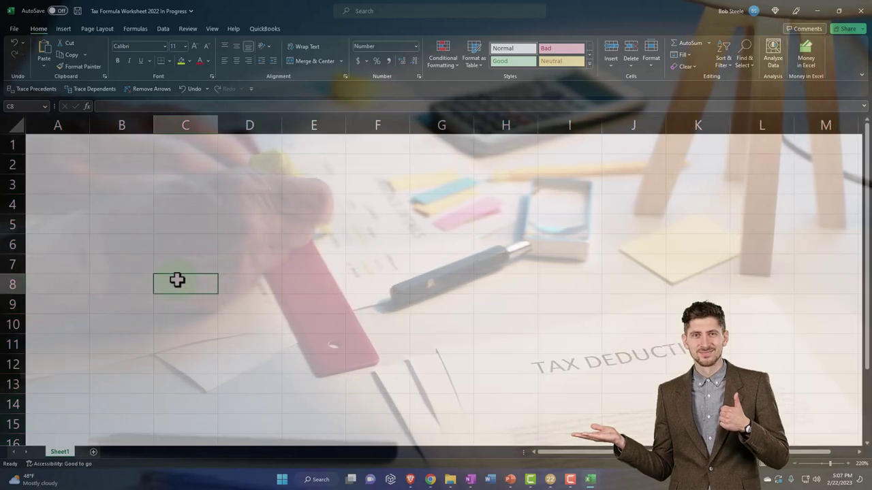
pyautogui.moveTo(123, 225); pyautogui.dragTo(130, 208)
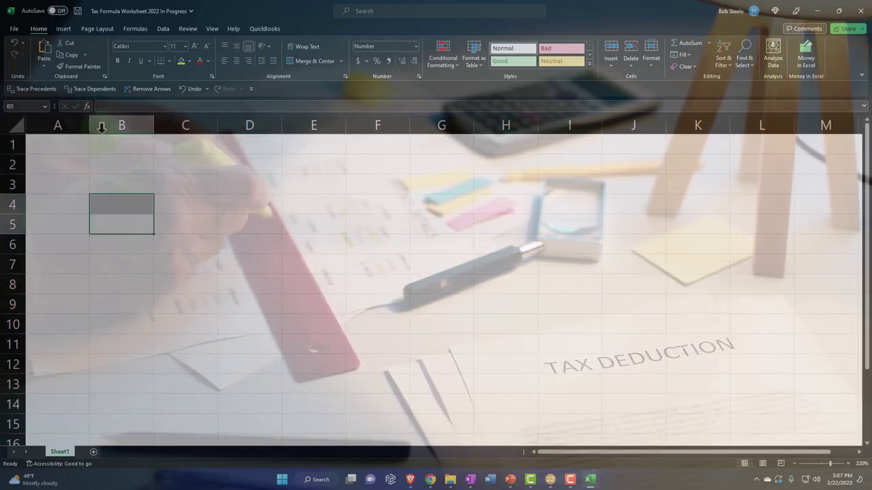
# Step: Try a wider column A and undo the width change
pyautogui.click(94, 168)
pyautogui.moveTo(90, 123); pyautogui.dragTo(128, 123)
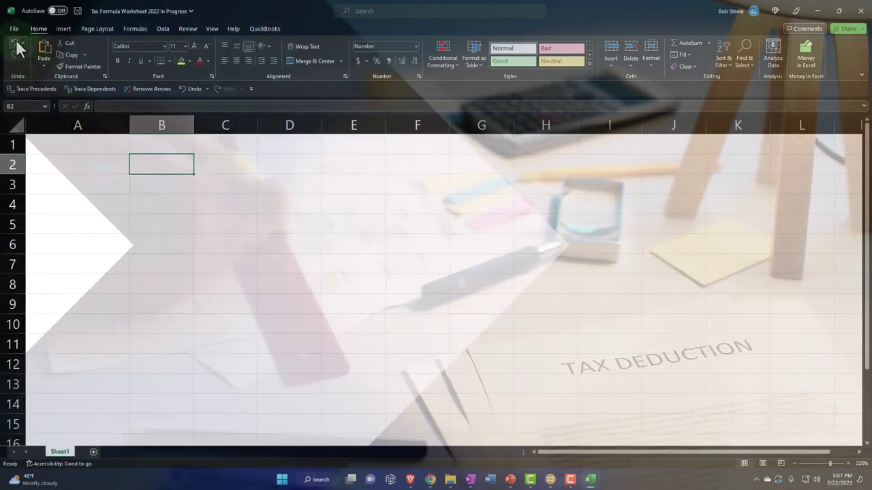
pyautogui.click(15, 42)
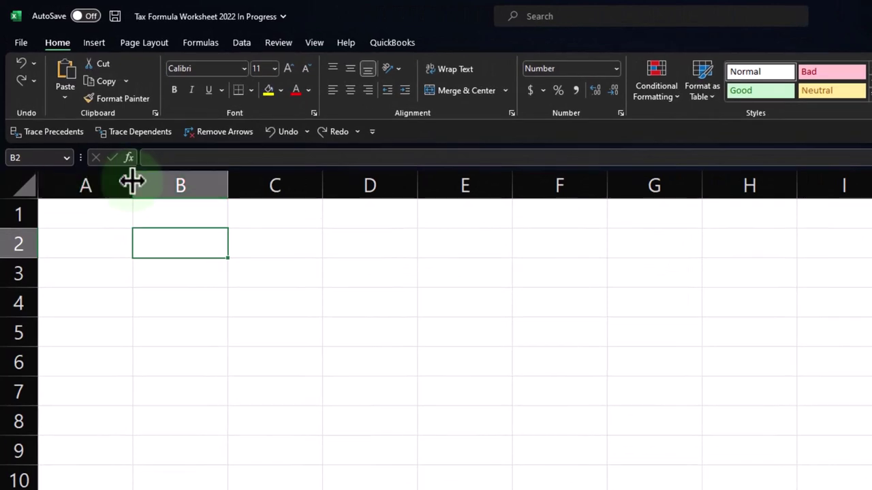
# Step: Widen column A to a width of about 20 and enter the label Income in cell A1
pyautogui.moveTo(132, 180); pyautogui.dragTo(250, 186)
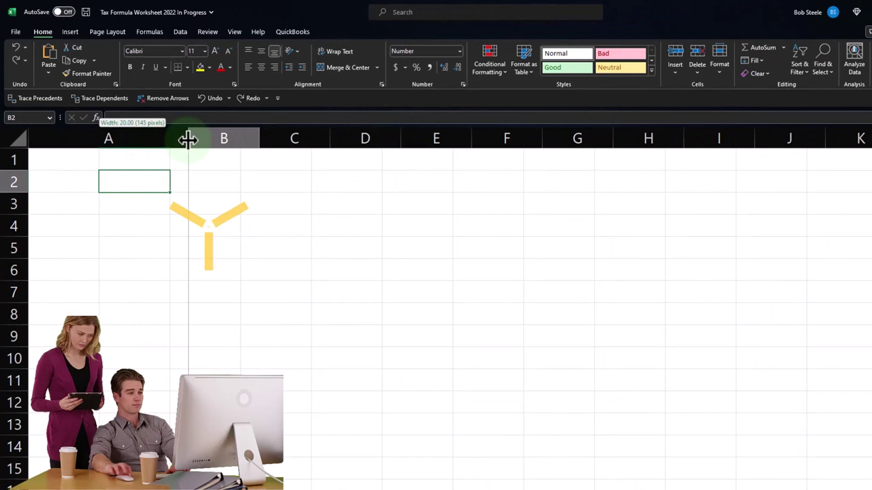
pyautogui.moveTo(188, 138); pyautogui.dragTo(192, 138)
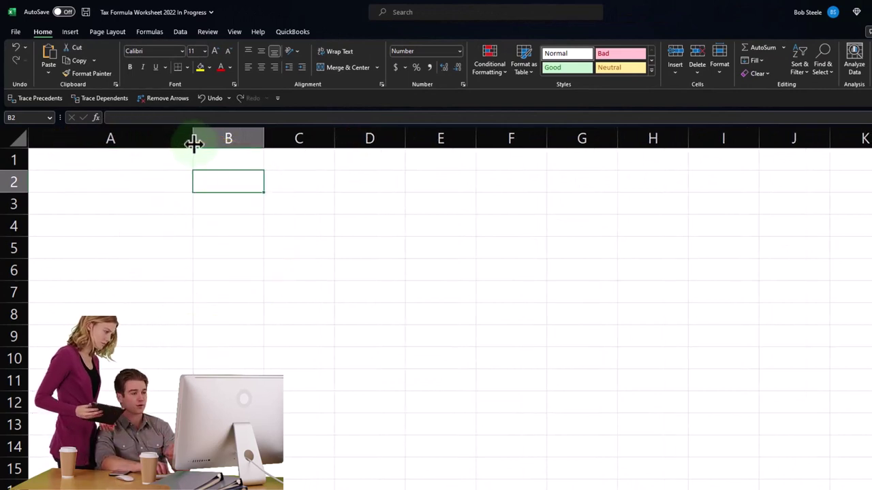
pyautogui.click(170, 157)
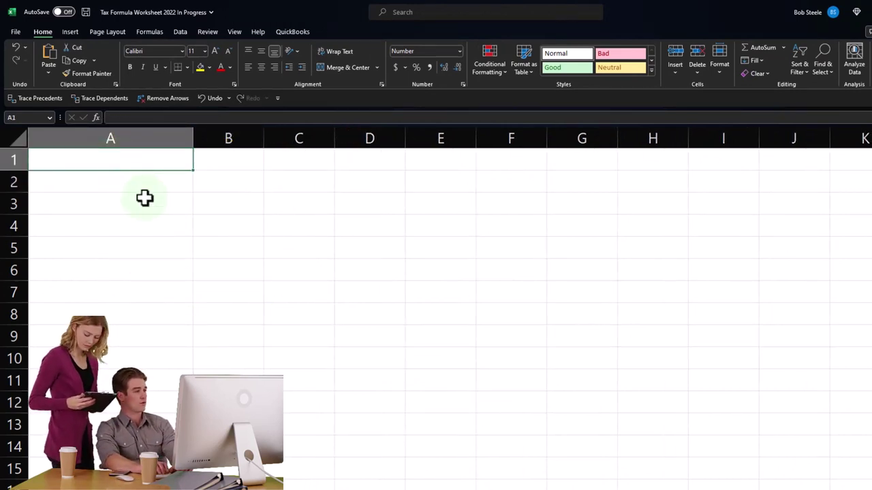
pyautogui.write('Income')
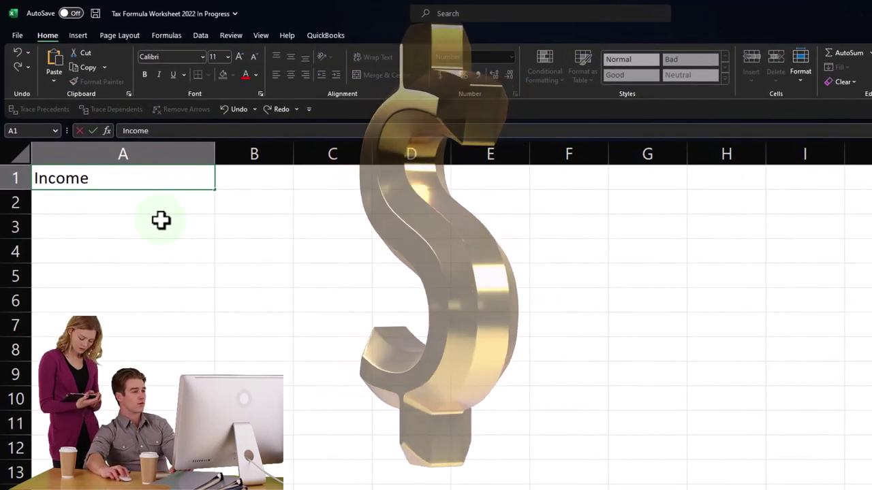
pyautogui.press('Return')
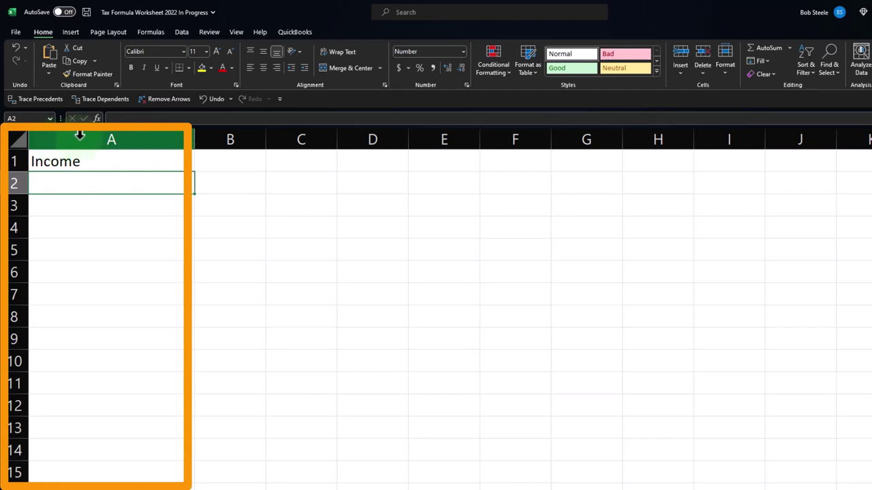
# Step: Insert a new column before the Income column and narrow it to a slim column for operator signs
pyautogui.click(79, 137)
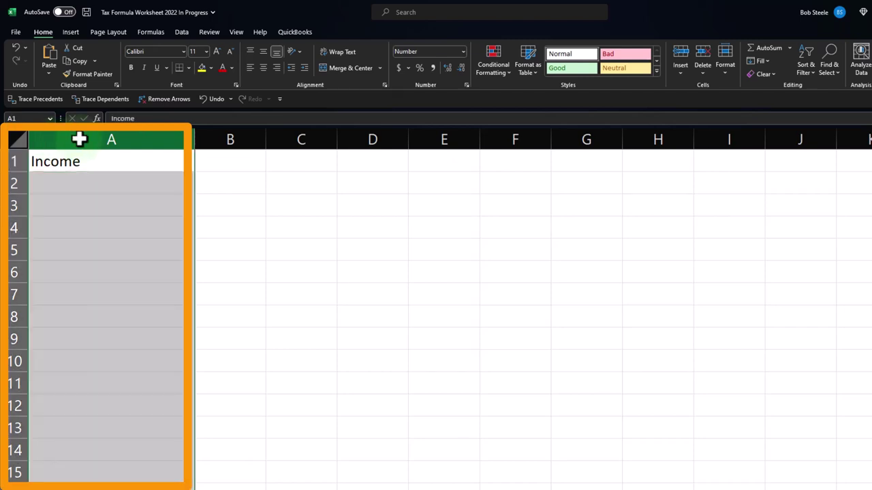
pyautogui.rightClick(75, 206)
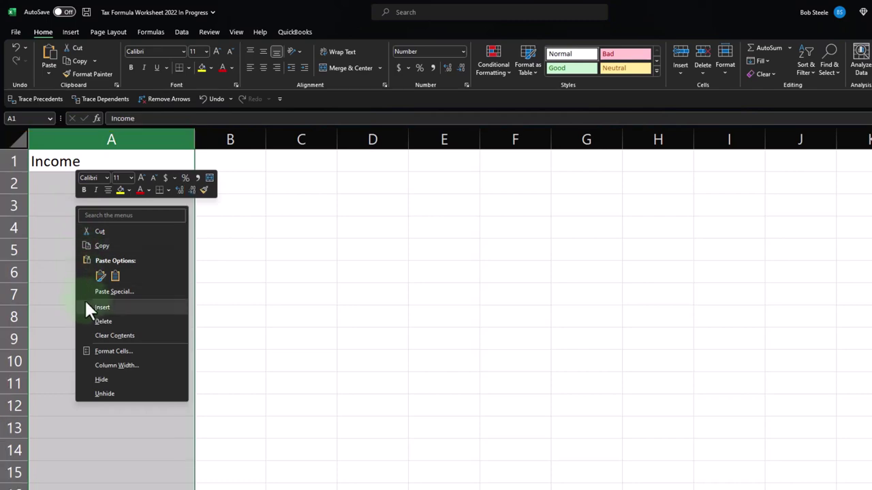
pyautogui.click(104, 307)
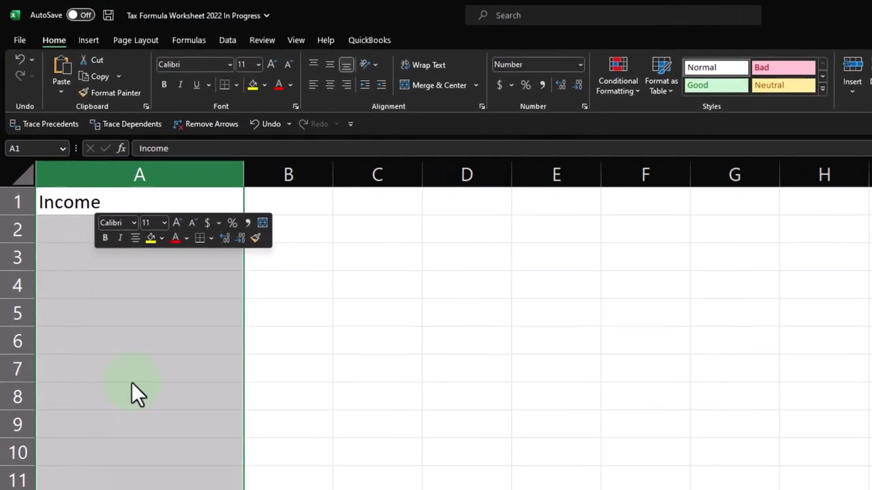
pyautogui.click(98, 317)
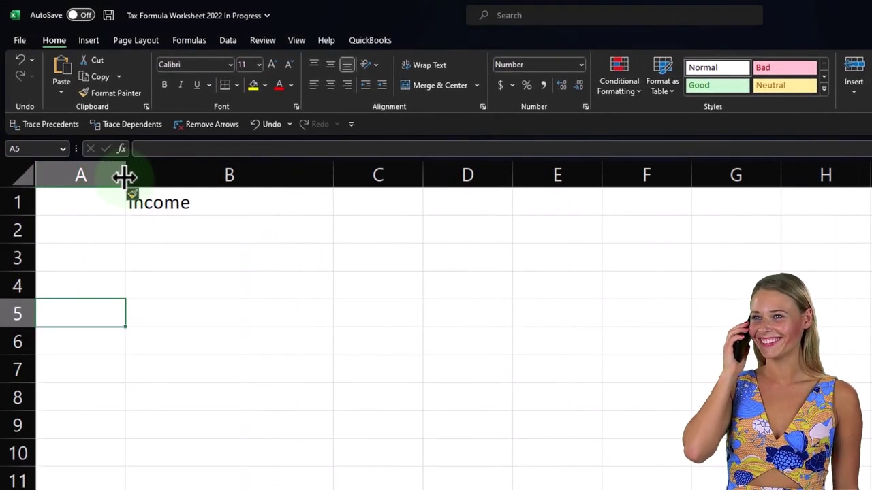
pyautogui.moveTo(124, 177); pyautogui.dragTo(62, 177)
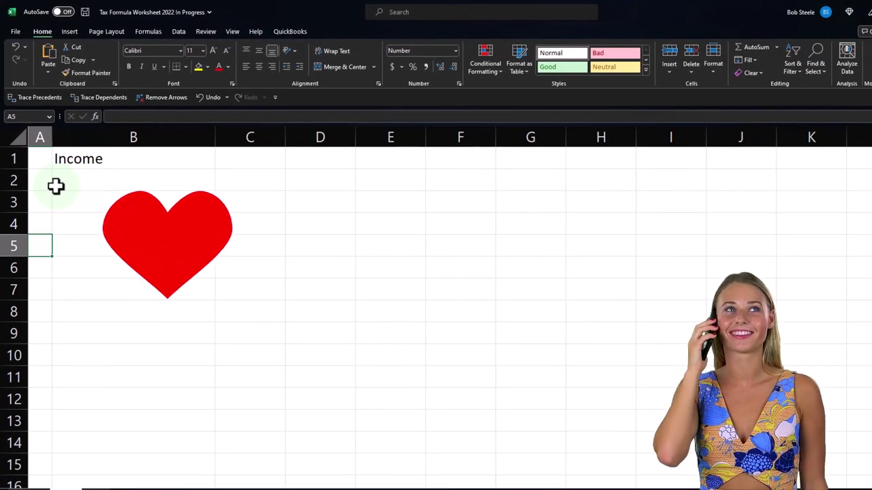
# Step: Enter a minus sign in cell A2 and the label "Adjustments to income" in cell B2
pyautogui.click(43, 180)
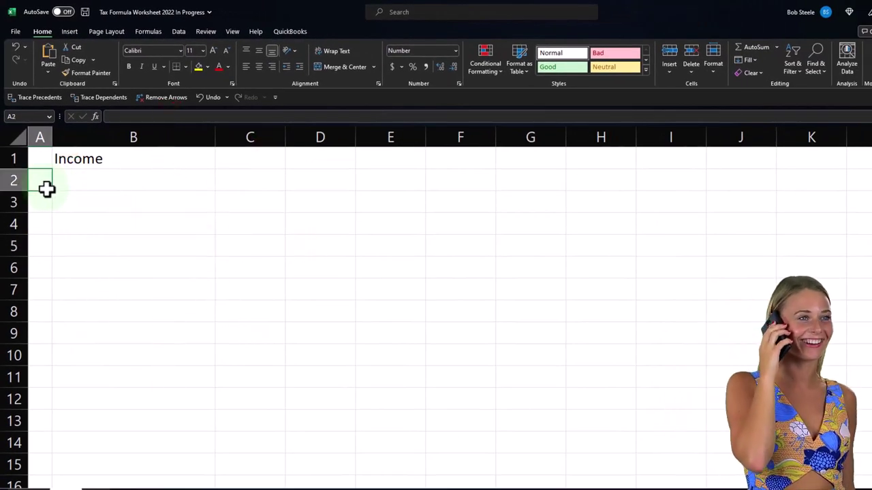
pyautogui.press('Down')
pyautogui.press('Right')
pyautogui.press('Up')
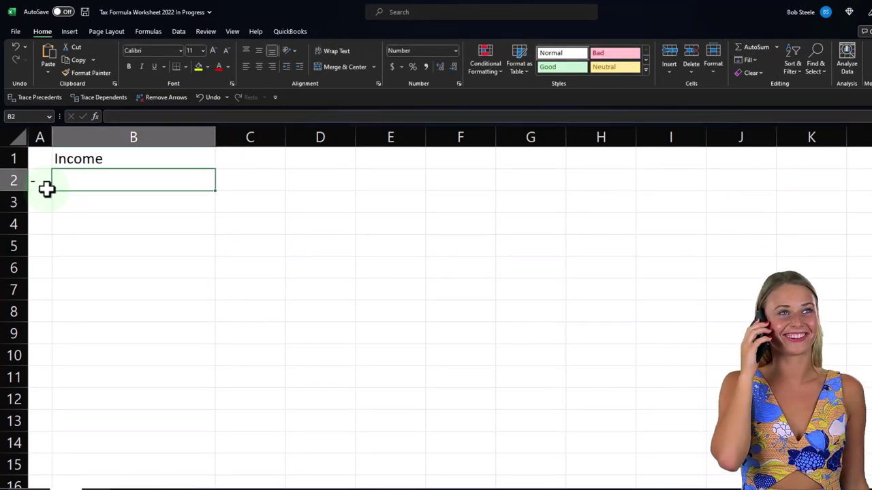
pyautogui.write('Adjustments')
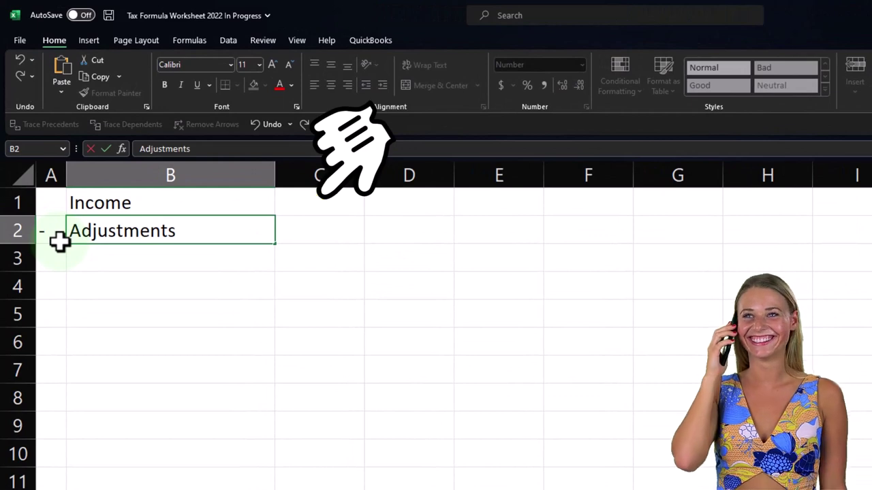
pyautogui.write(' to income')
pyautogui.press('Return')
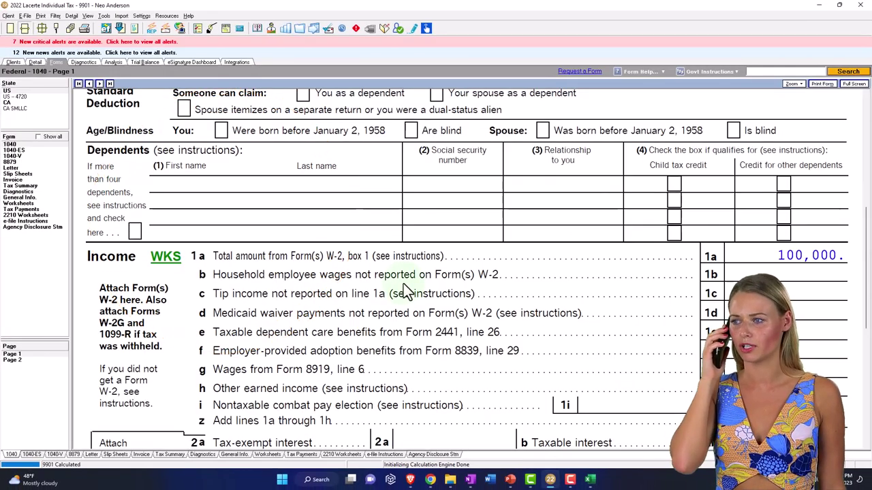
# Step: Switch to Lacerte and examine Form 1040 page 1 from the income lines through adjustments, adjusted gross income, deductions and taxable income
pyautogui.scroll(-3, 654, 283)
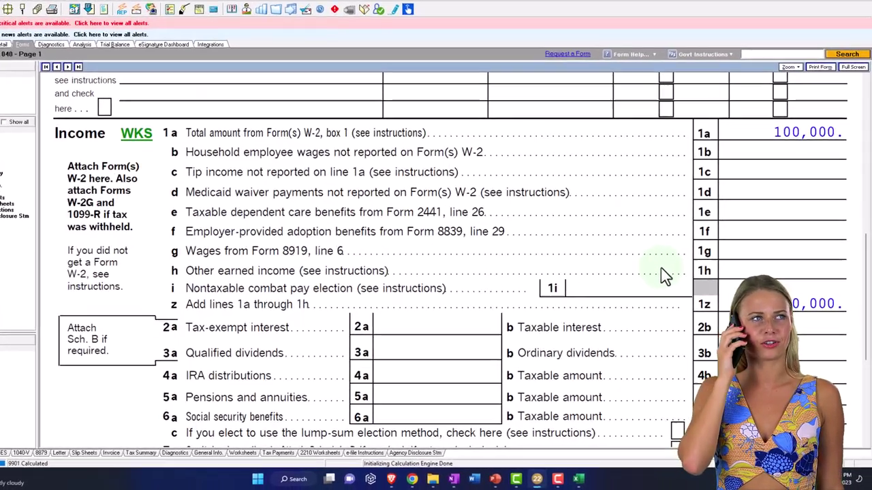
pyautogui.scroll(-2, 651, 249)
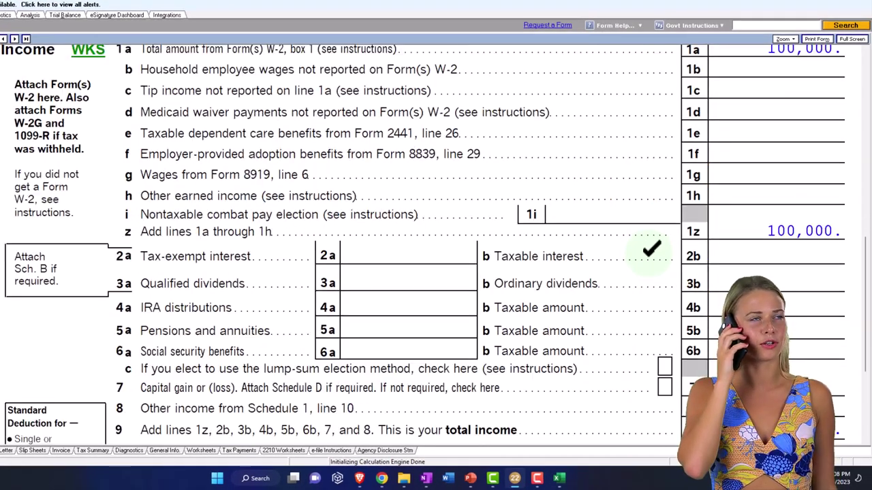
pyautogui.scroll(-2, 651, 249)
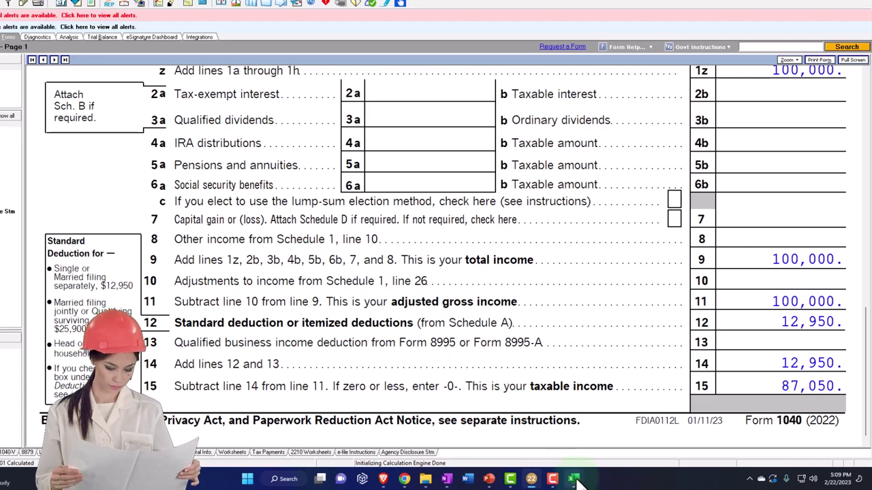
# Step: Switch back to the Excel tax formula worksheet and make the text of the entire sheet bold
pyautogui.moveTo(575, 480)
pyautogui.click(616, 436)
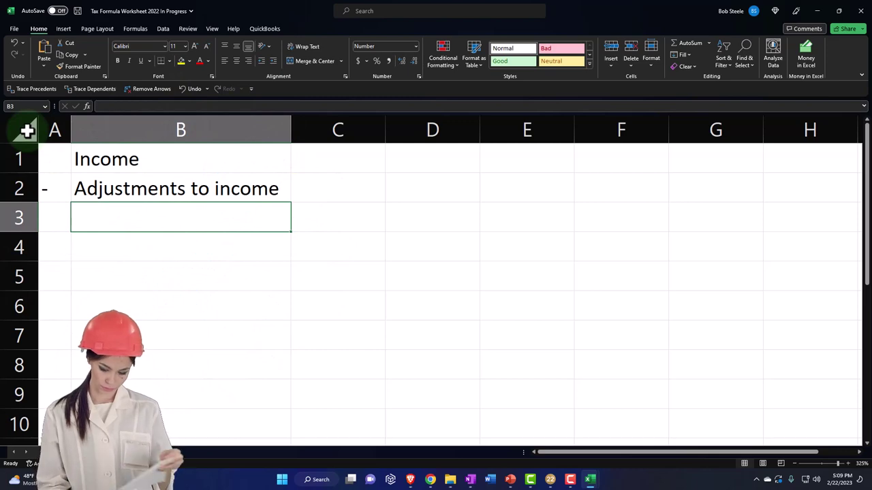
pyautogui.click(27, 131)
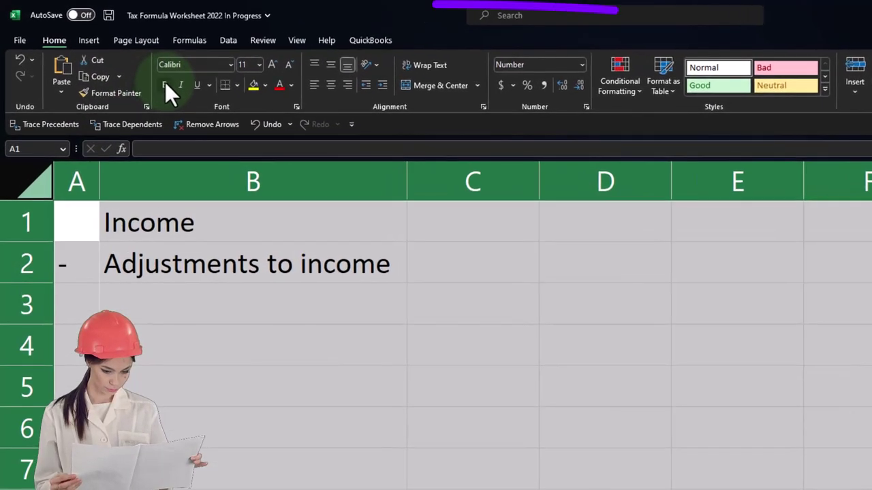
pyautogui.click(117, 61)
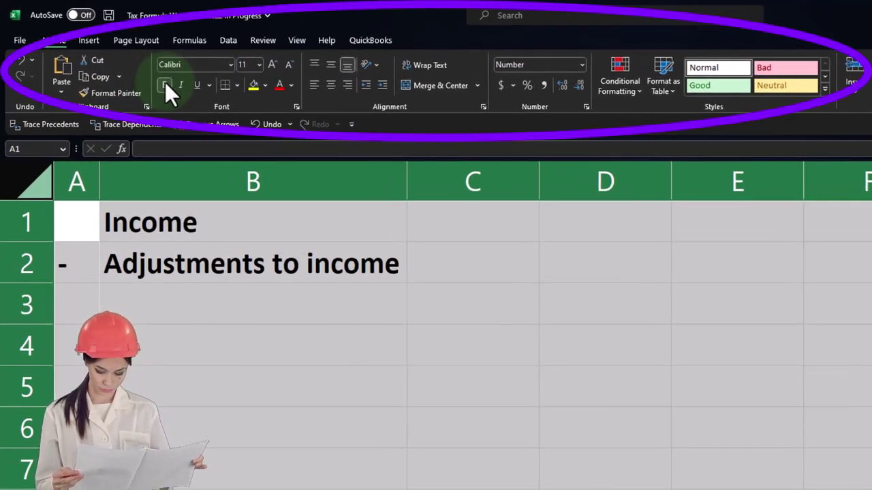
# Step: Enter an equals sign as the operator in cell A3
pyautogui.click(158, 312)
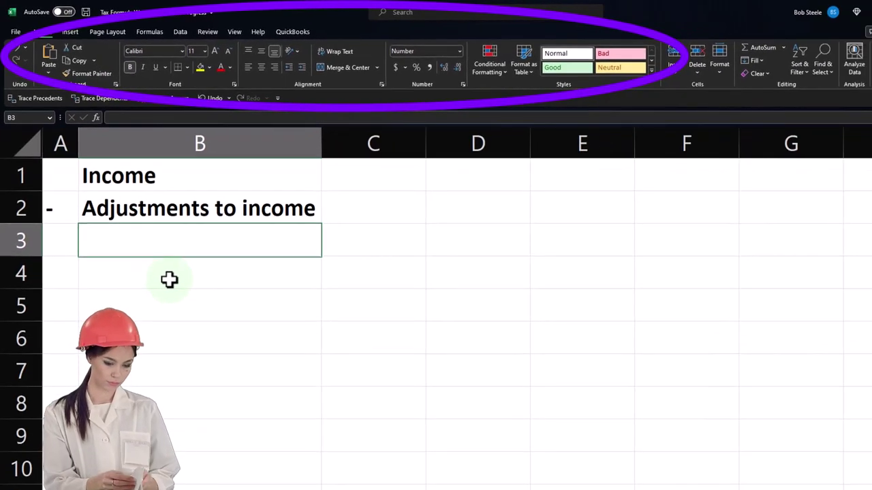
pyautogui.press('Left')
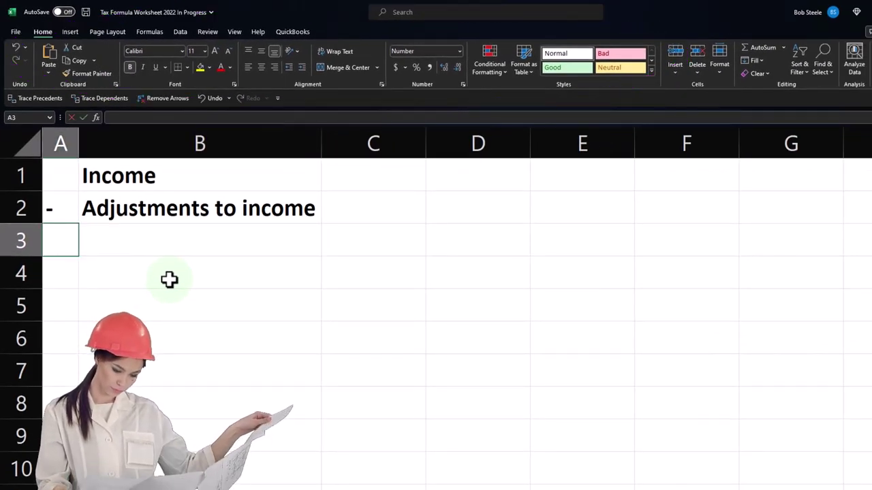
pyautogui.write('=')
pyautogui.press('Tab')
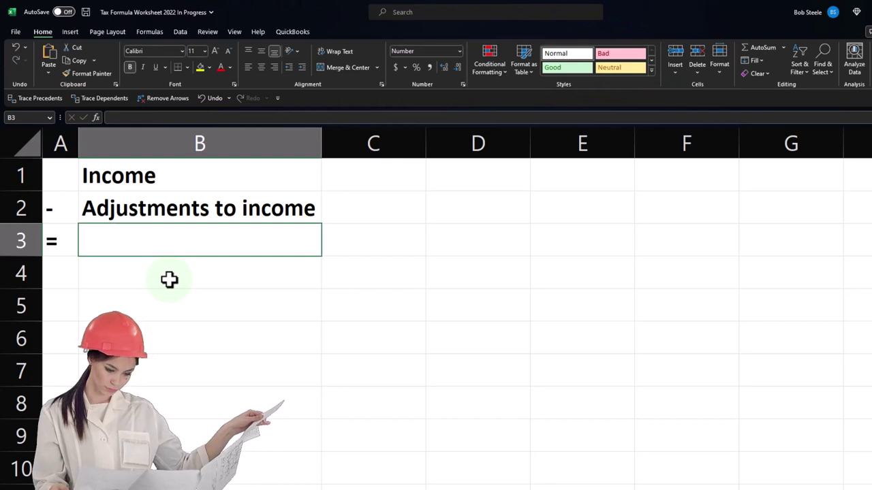
# Step: Enter the label "Adjusted Gross Income (AGI)" in cell B3 and widen column B to fit it
pyautogui.write('Adjusted')
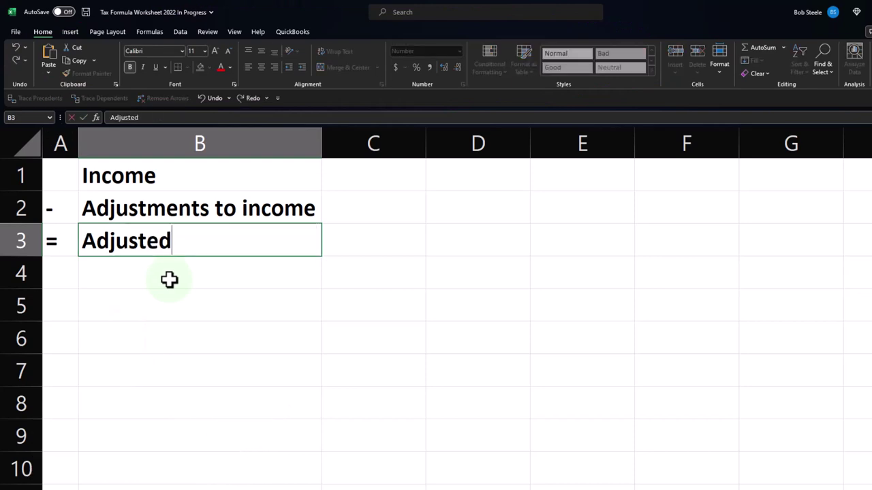
pyautogui.write(' Gro')
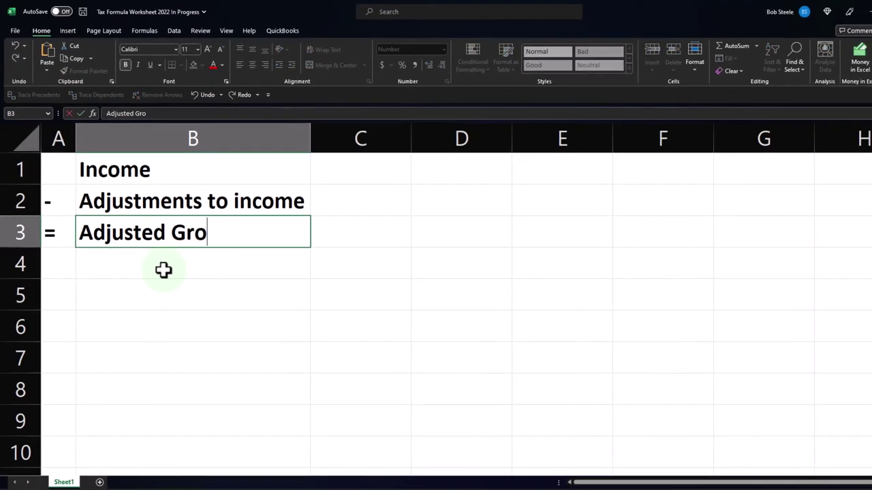
pyautogui.write('ss Incom')
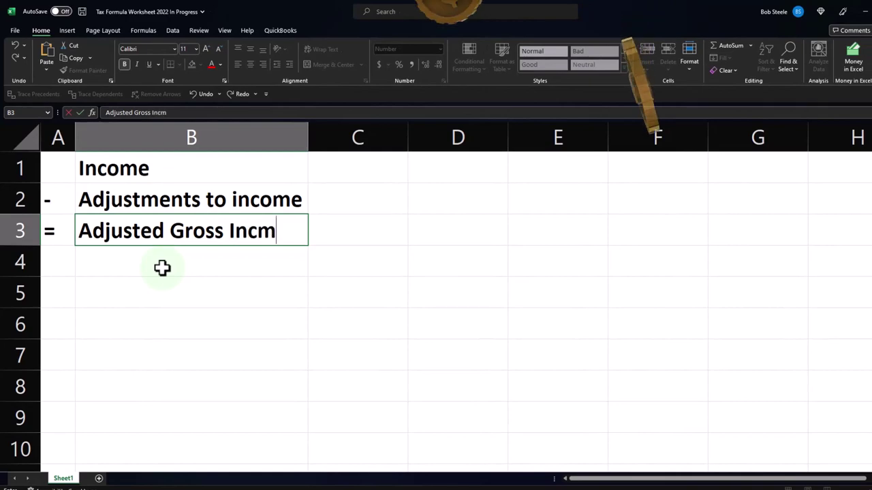
pyautogui.press('BackSpace')
pyautogui.write('ome')
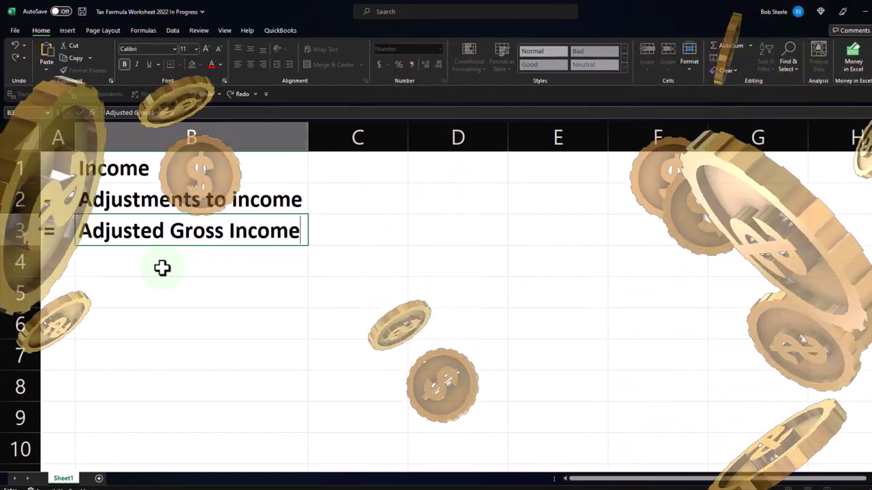
pyautogui.write(' (G')
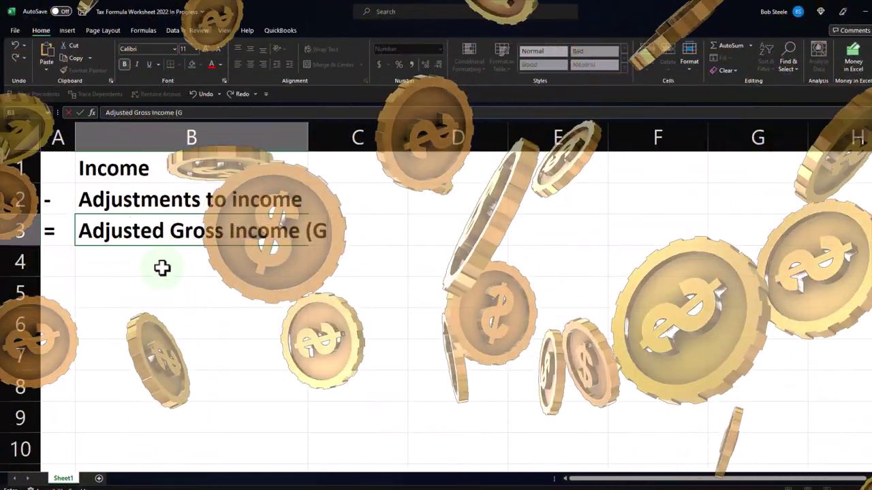
pyautogui.press('BackSpace')
pyautogui.write('A')
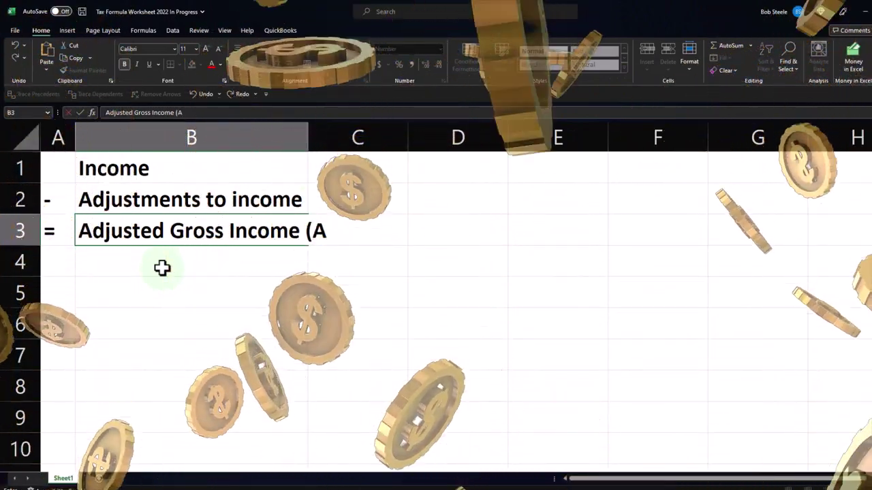
pyautogui.write('GI)')
pyautogui.press('Return')
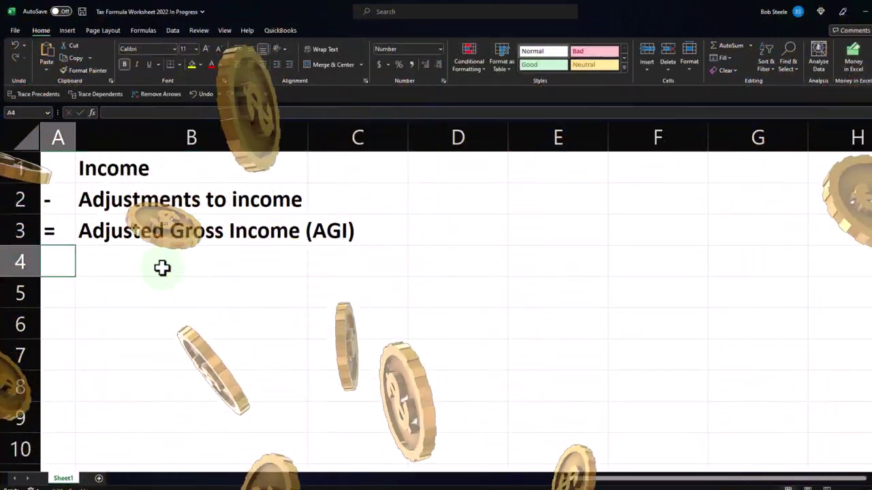
pyautogui.doubleClick(308, 138)
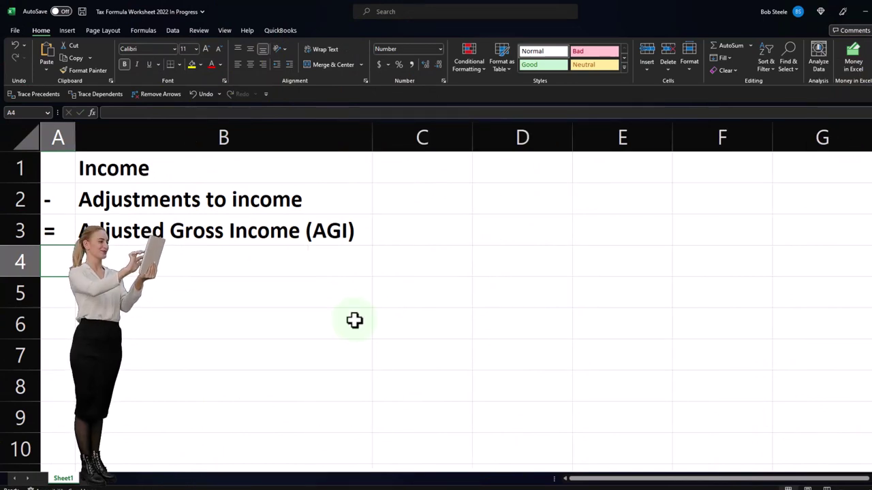
# Step: Check the deduction lines of Form 1040 in Lacerte and, back in Excel, enter a minus sign in A4 and "Greater of:" in B4
pyautogui.click(551, 479)
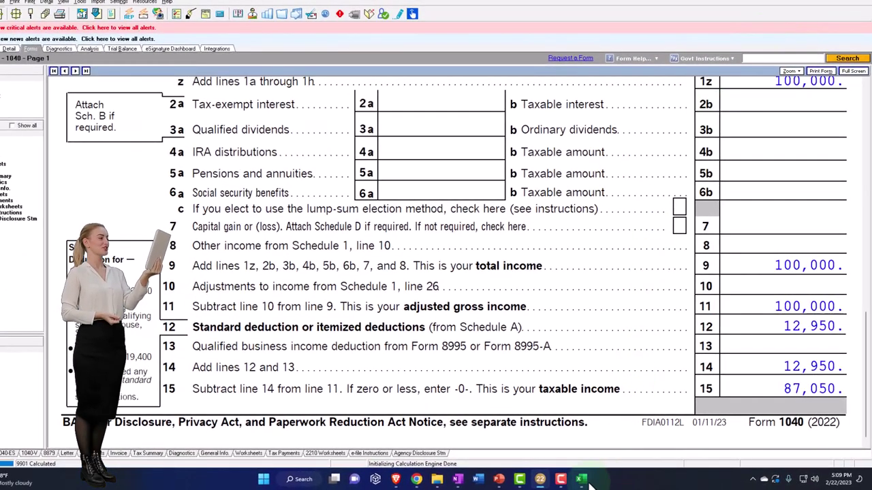
pyautogui.moveTo(589, 483)
pyautogui.click(531, 443)
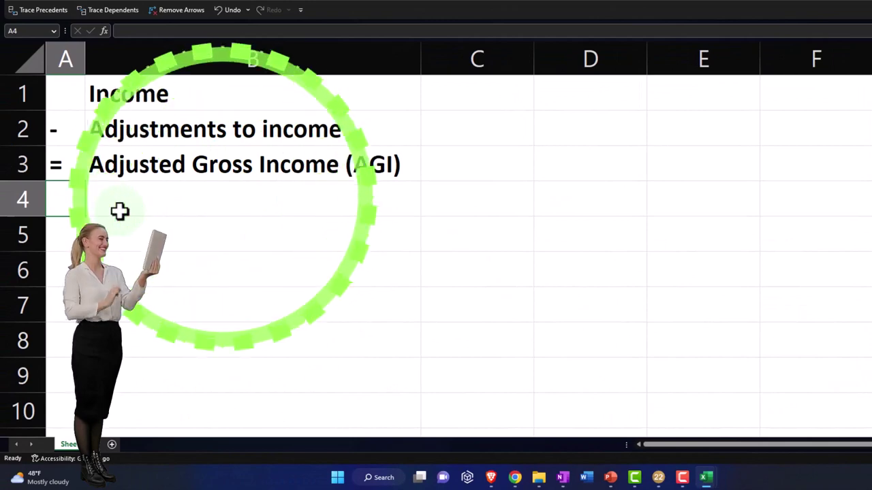
pyautogui.click(195, 213)
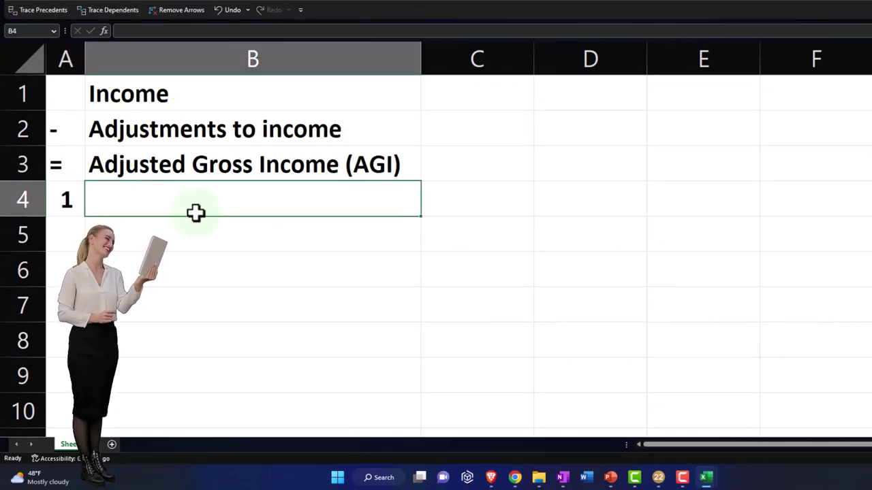
pyautogui.press('Left')
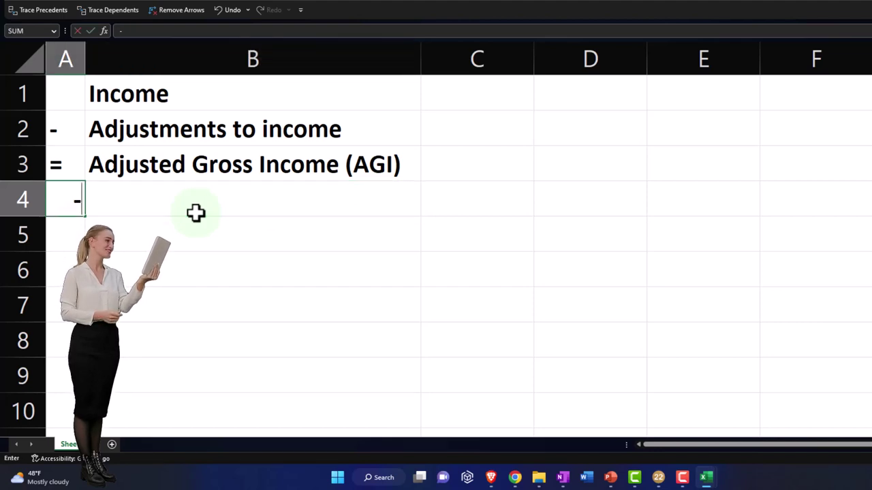
pyautogui.click(195, 213)
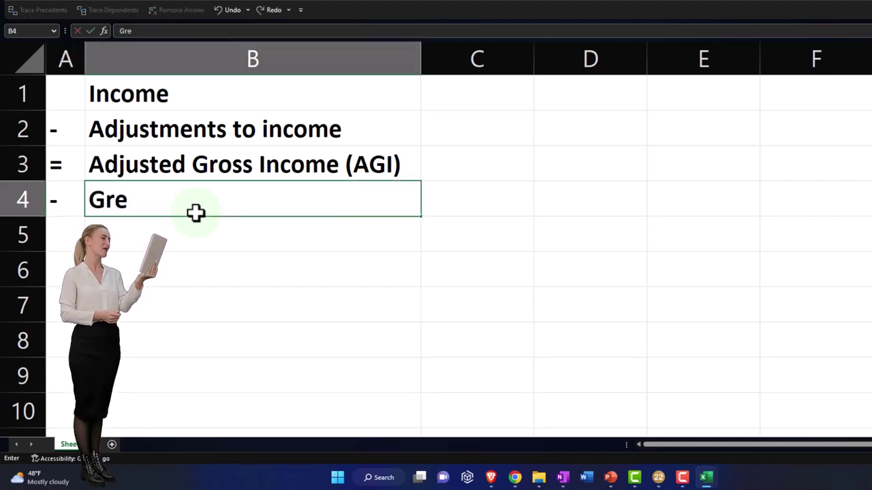
pyautogui.write('ater of:')
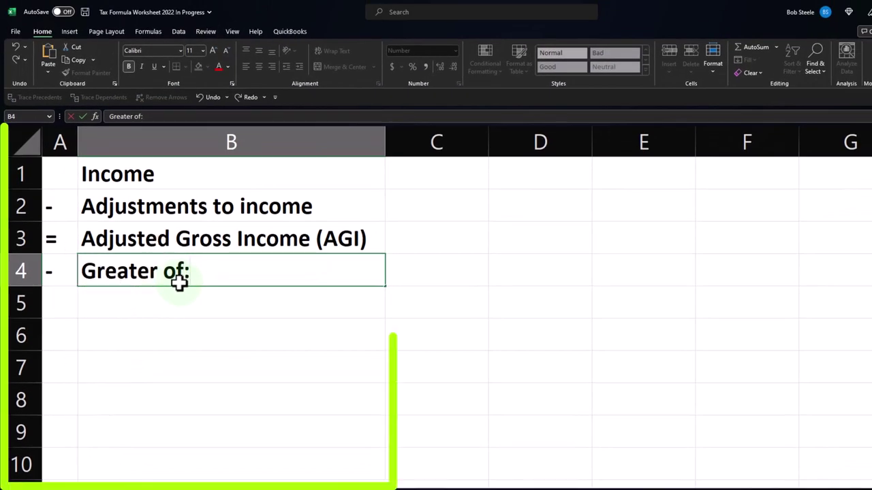
pyautogui.press('Return')
# Step: Enter the labels "Itemized Deductions" in cell B5 and "standard Deduction (*)" in cell B6
pyautogui.press('Tab')
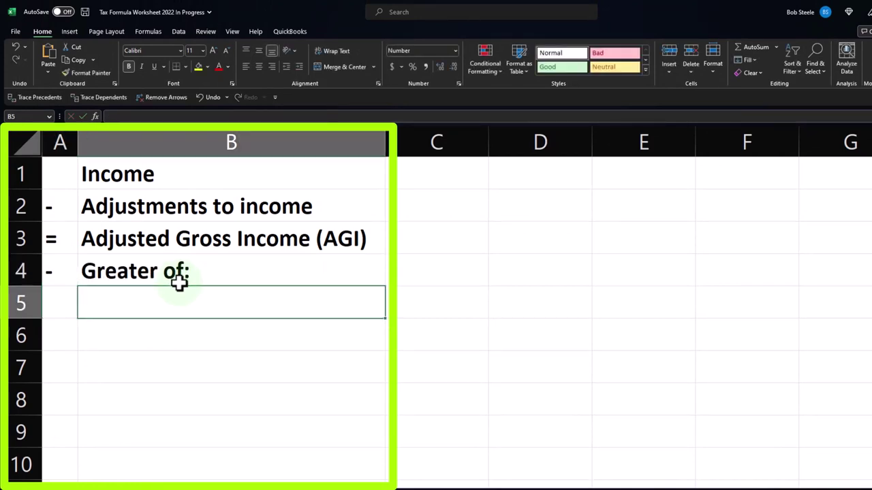
pyautogui.write('Itemized Deductions')
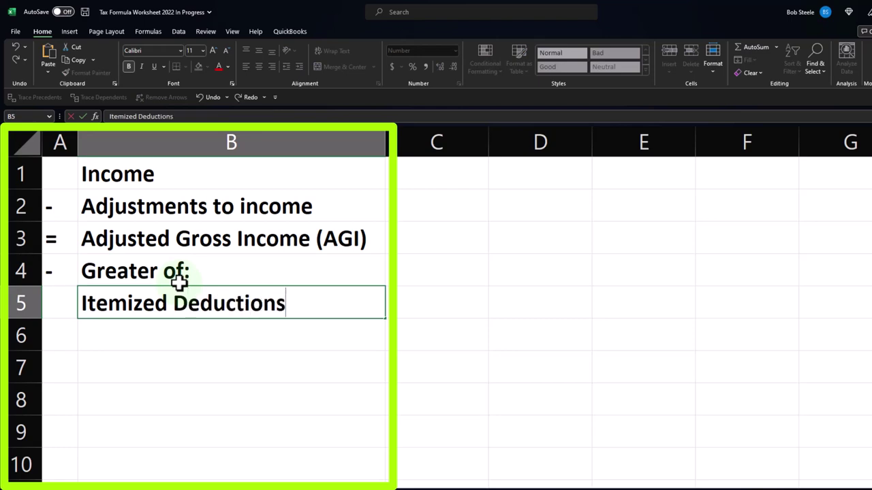
pyautogui.press('Return')
pyautogui.press('Tab')
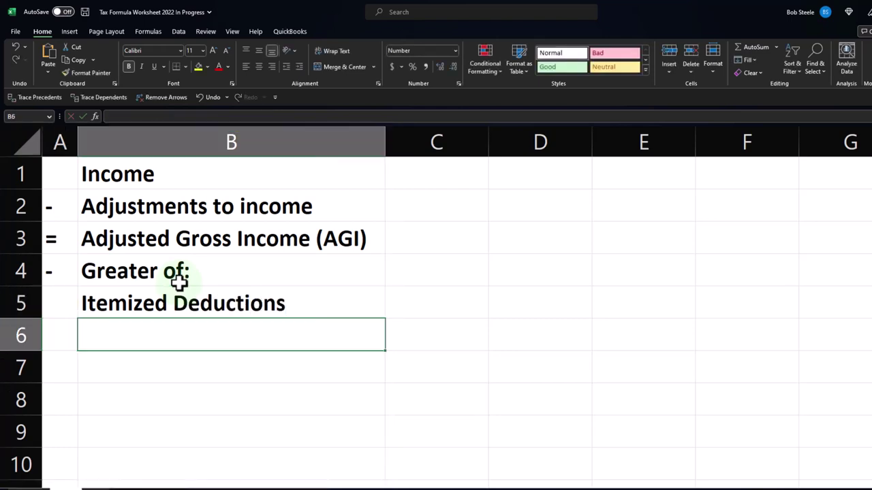
pyautogui.write('standard')
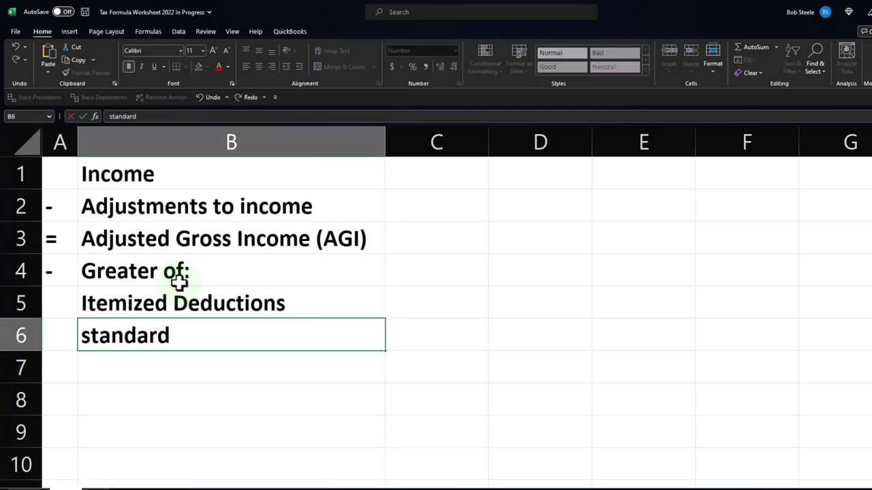
pyautogui.write(' Deduction')
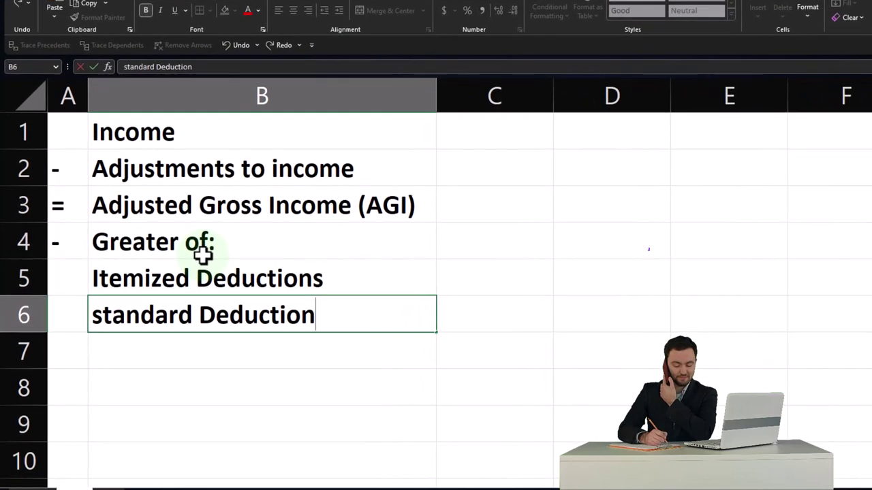
pyautogui.write(' (')
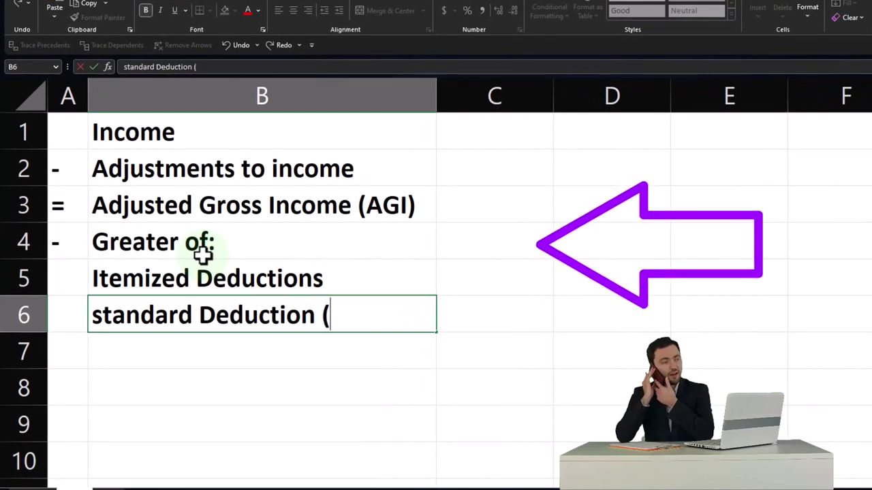
pyautogui.write('*)')
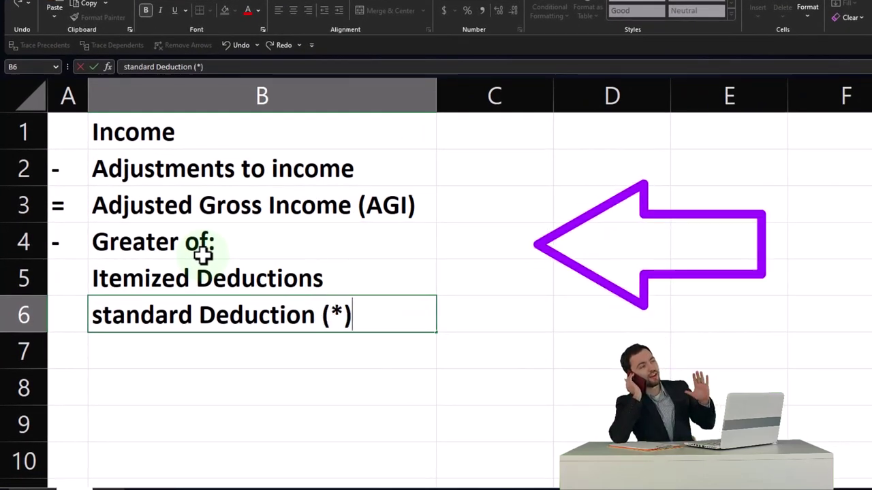
pyautogui.press('Return')
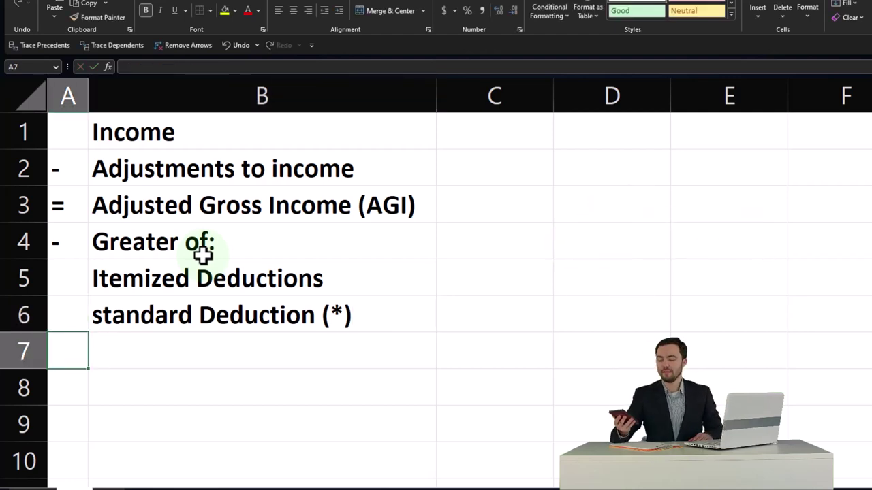
# Step: Check Form 1040 in Lacerte and, back in Excel, enter a minus sign in A7 and "Qualified business incoem deduction" in B7
pyautogui.scroll(-5, 228, 339)
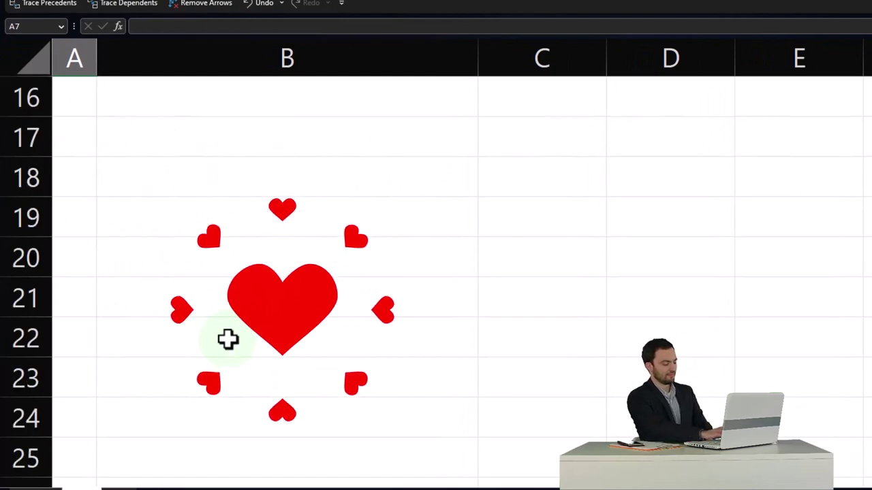
pyautogui.scroll(4, 235, 357)
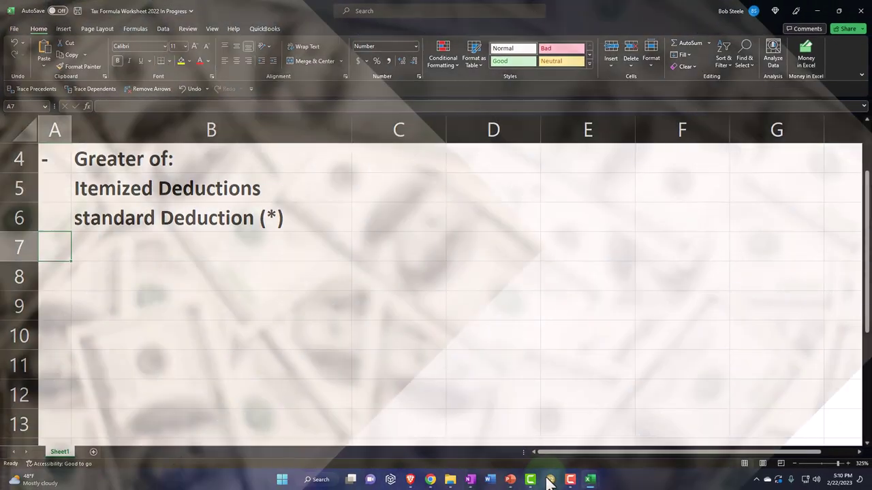
pyautogui.click(550, 479)
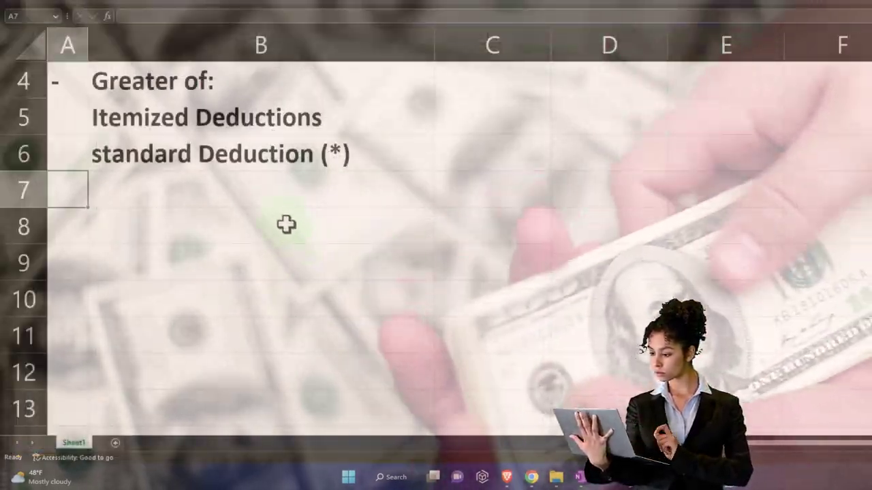
pyautogui.scroll(3, 286, 224)
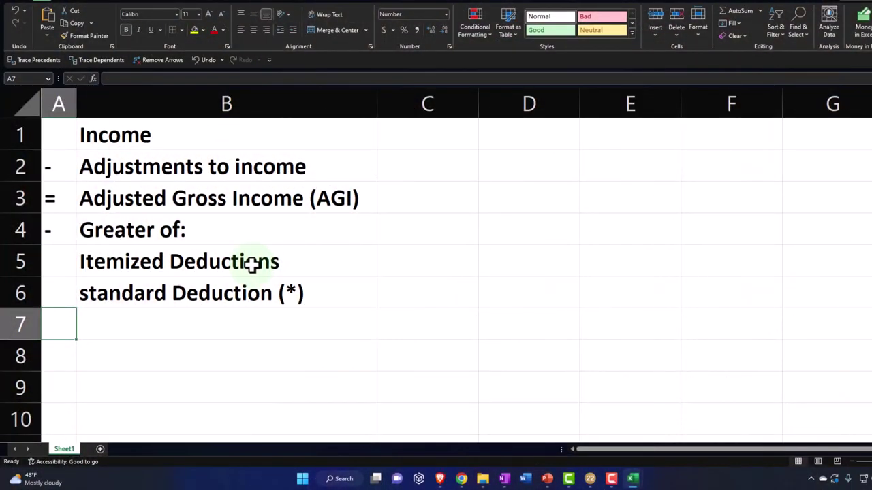
pyautogui.write('-')
pyautogui.press('Tab')
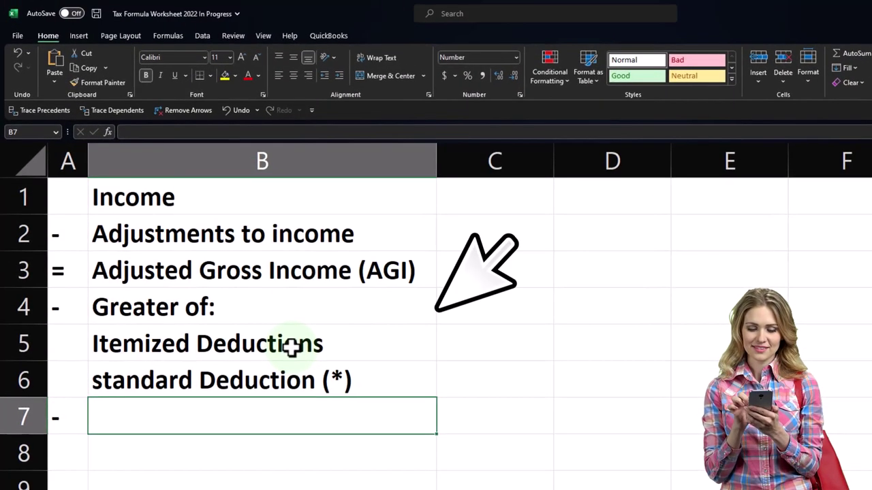
pyautogui.write('Qualified business')
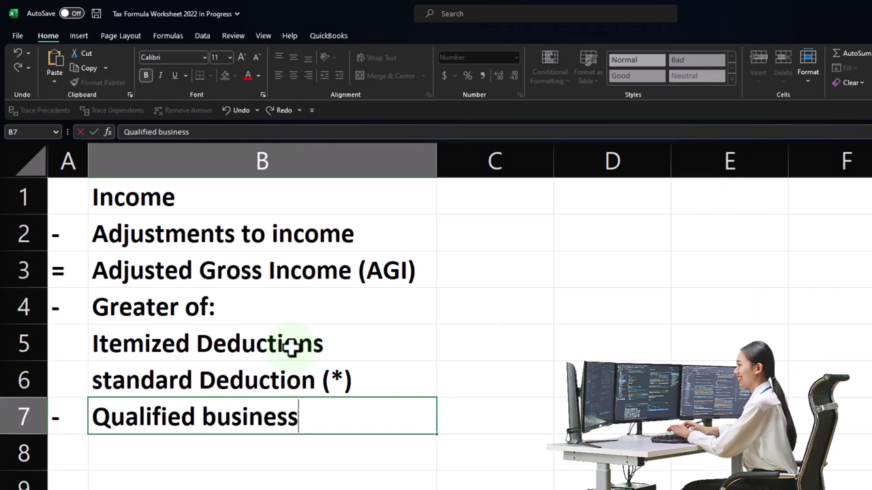
pyautogui.write('incoem ded')
pyautogui.write('uctio')
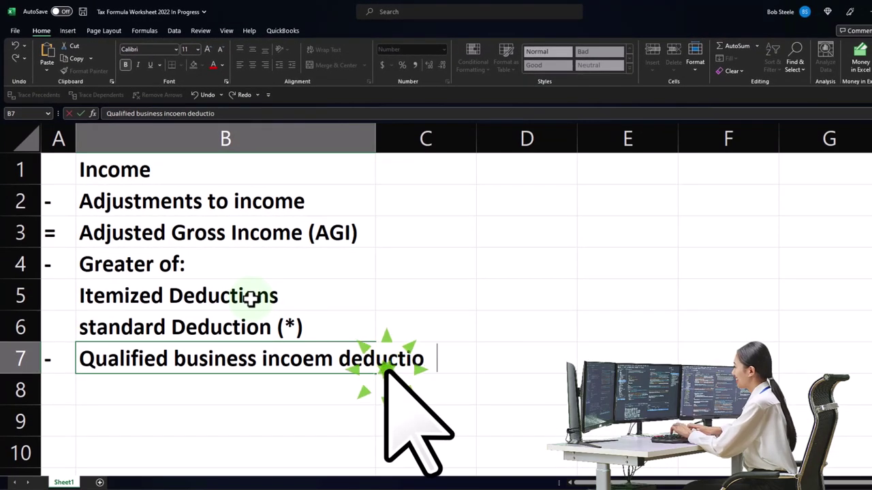
pyautogui.write('n')
pyautogui.press('Return')
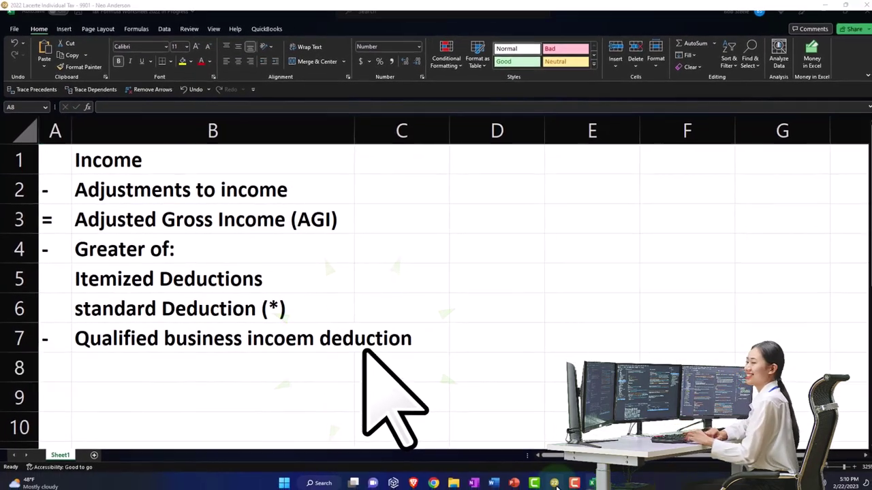
# Step: Check the taxable income lines of Form 1040 in Lacerte and, back in Excel, widen column B to fit the B7 label
pyautogui.click(555, 484)
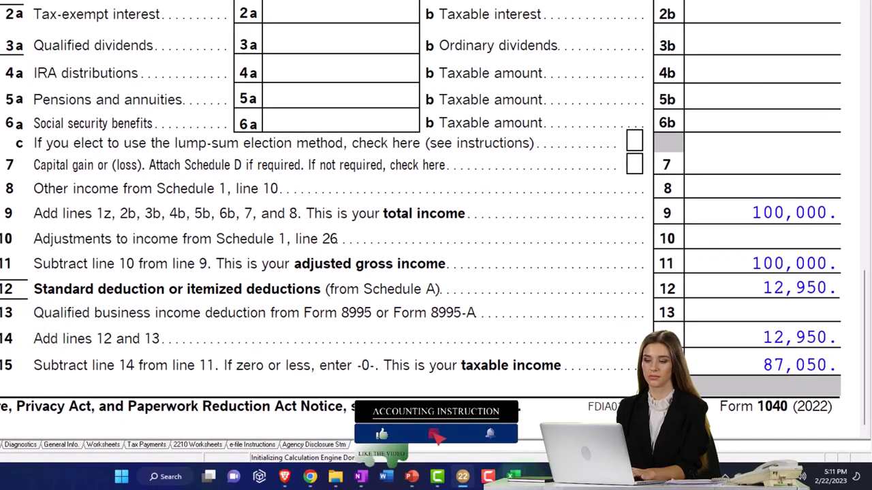
pyautogui.moveTo(513, 477)
pyautogui.click(545, 392)
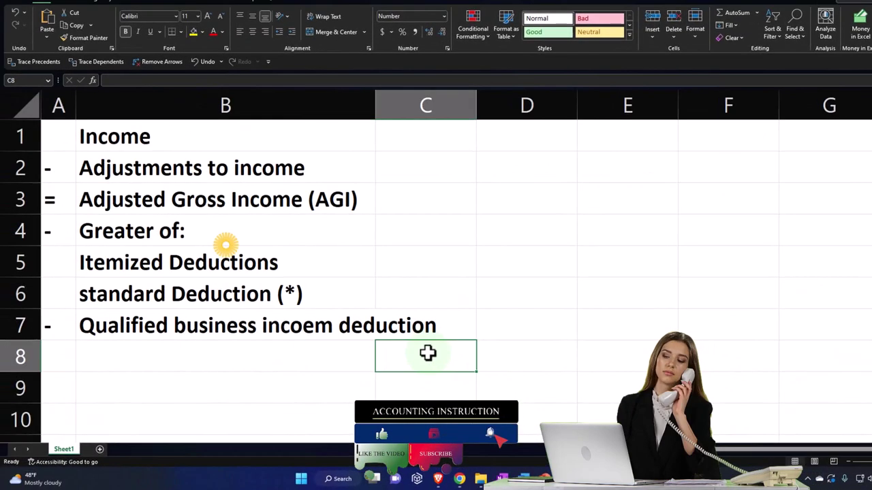
pyautogui.moveTo(375, 107); pyautogui.dragTo(446, 108)
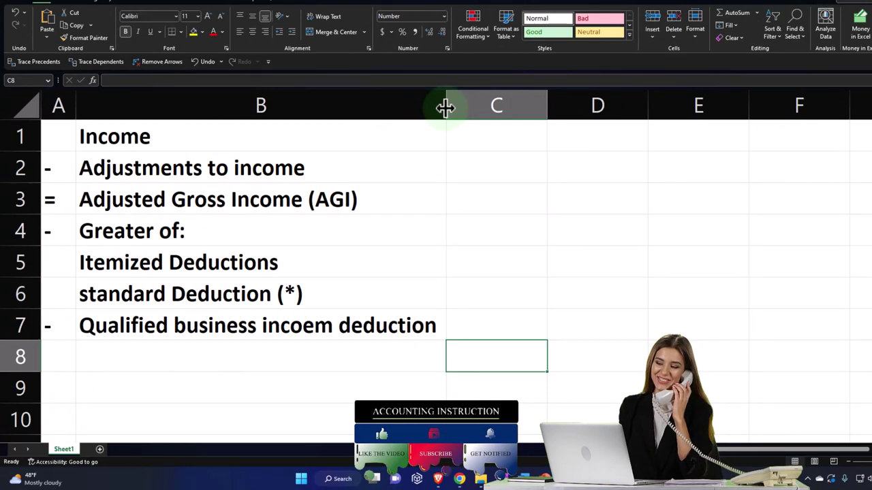
# Step: Enter an equals sign in cell A8 and the label "Taxable Income" in cell B8
pyautogui.press('Home')
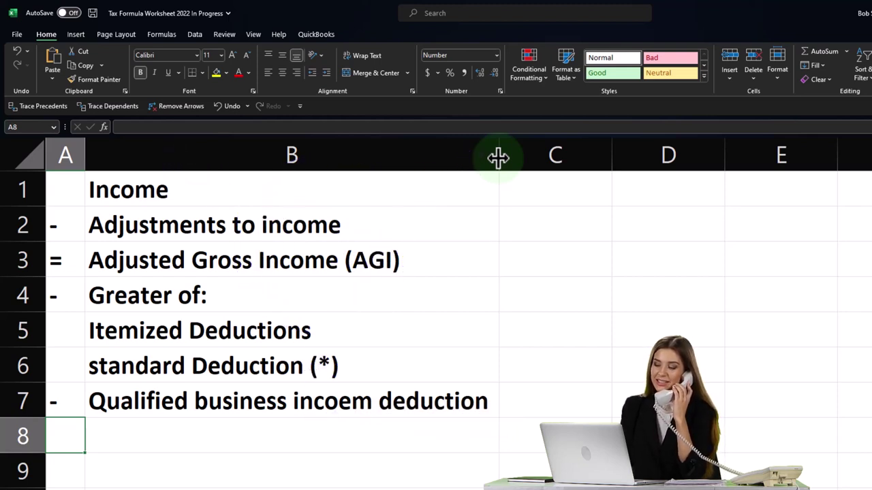
pyautogui.write('=')
pyautogui.press('Tab')
pyautogui.write('Taxabel in')
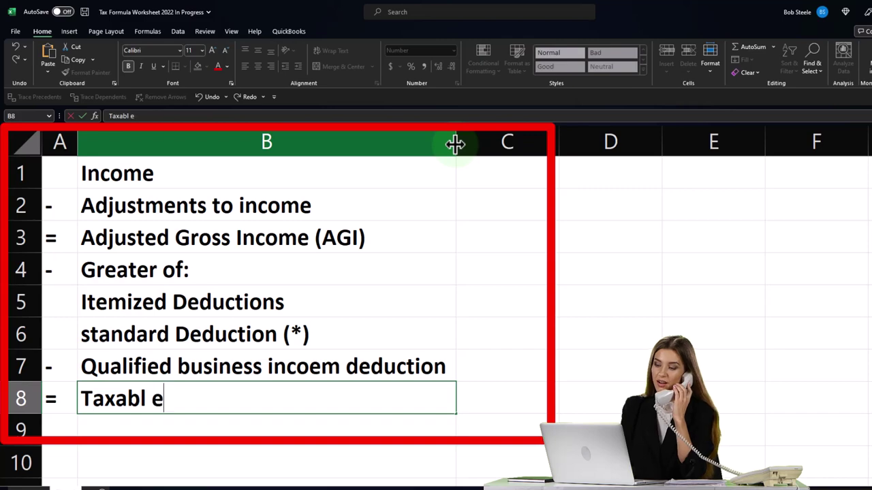
pyautogui.press('Tab')
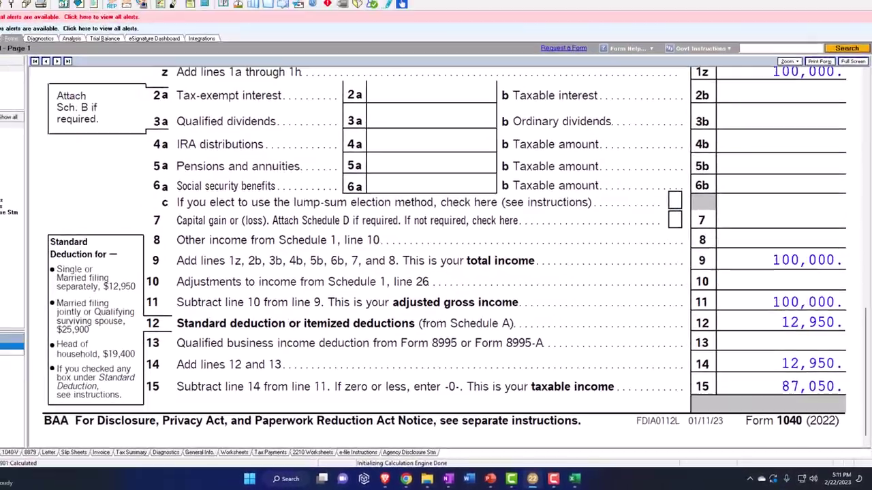
# Step: Check page 2 of Form 1040 in Lacerte and, back in Excel, enter "x" in A9 and "Average Tax Rate" in B9
pyautogui.scroll(-5, 75, 361)
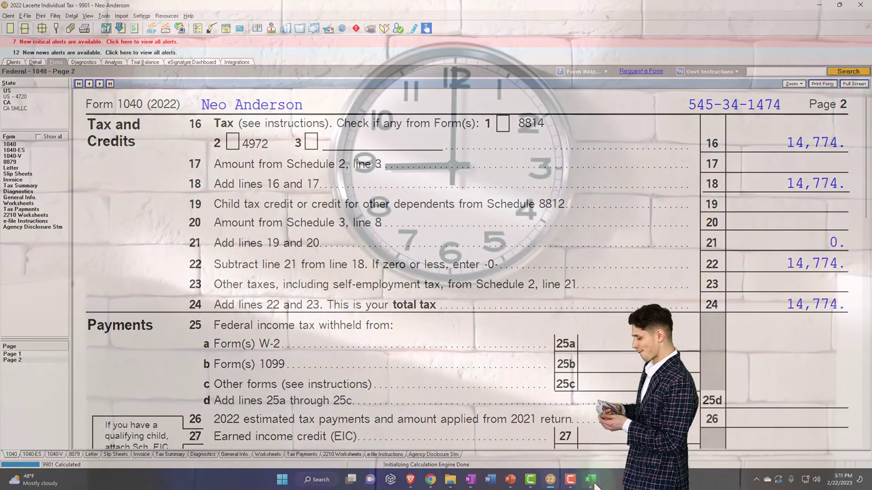
pyautogui.moveTo(590, 479)
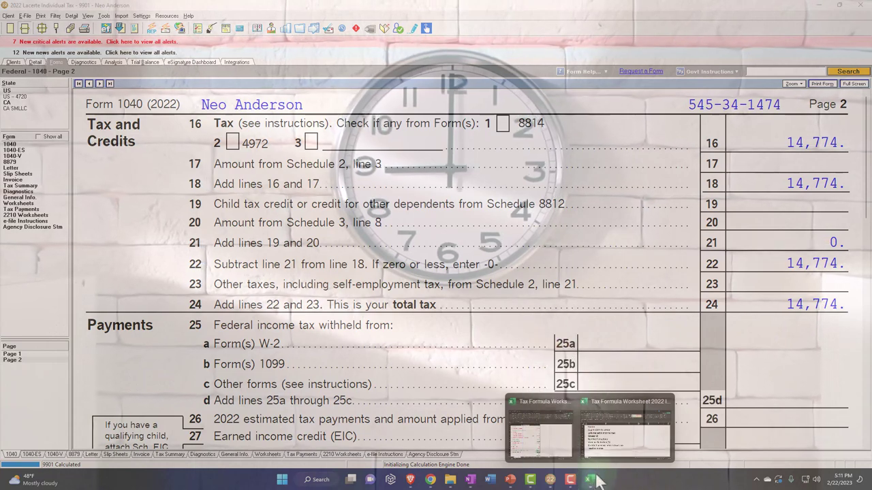
pyautogui.click(606, 436)
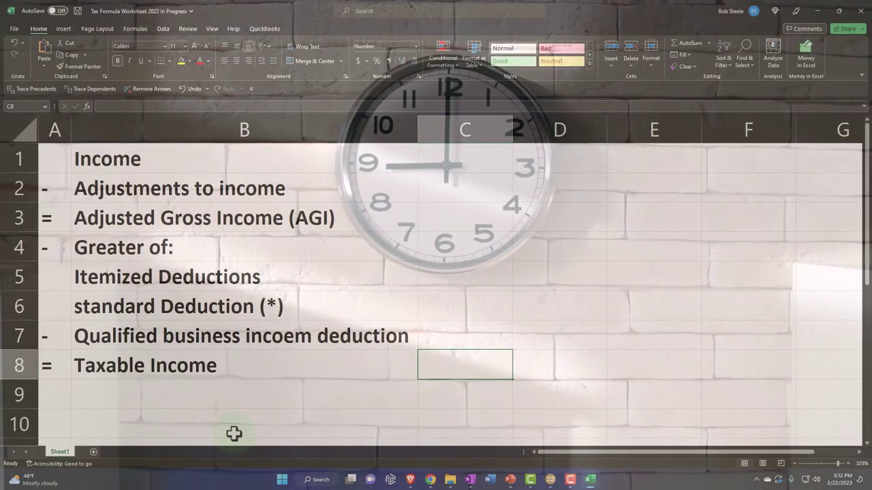
pyautogui.click(60, 399)
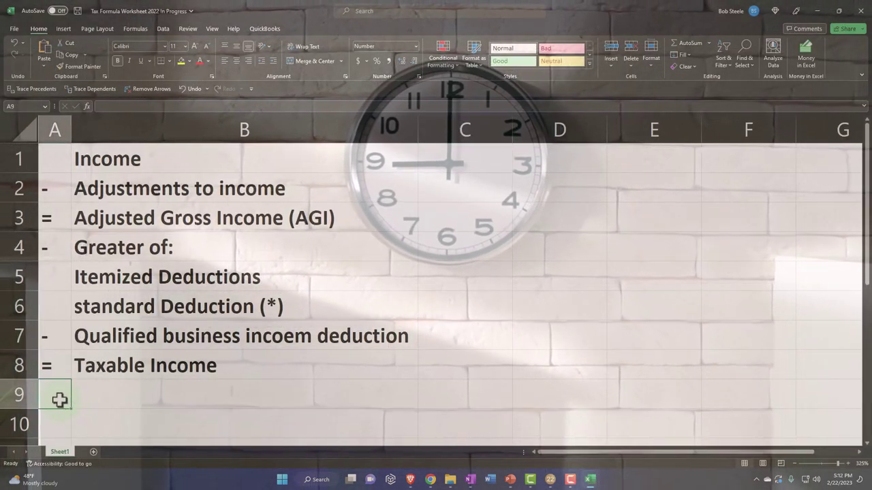
pyautogui.write('x')
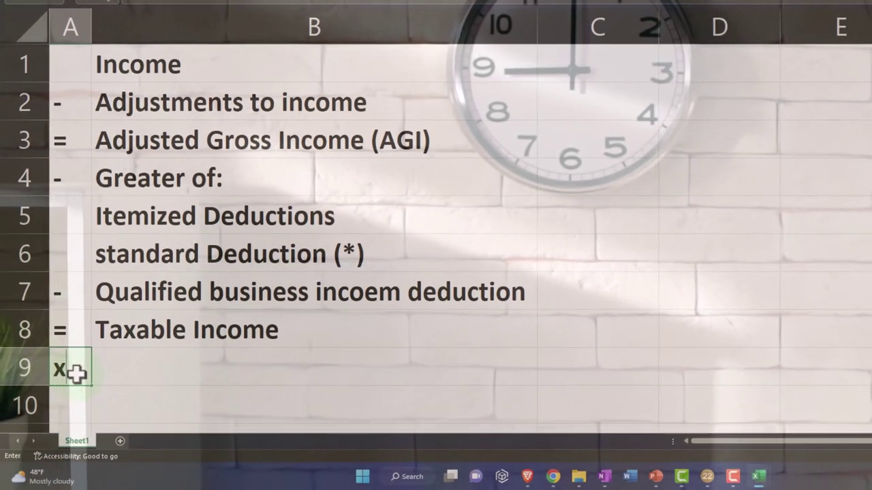
pyautogui.press('Tab')
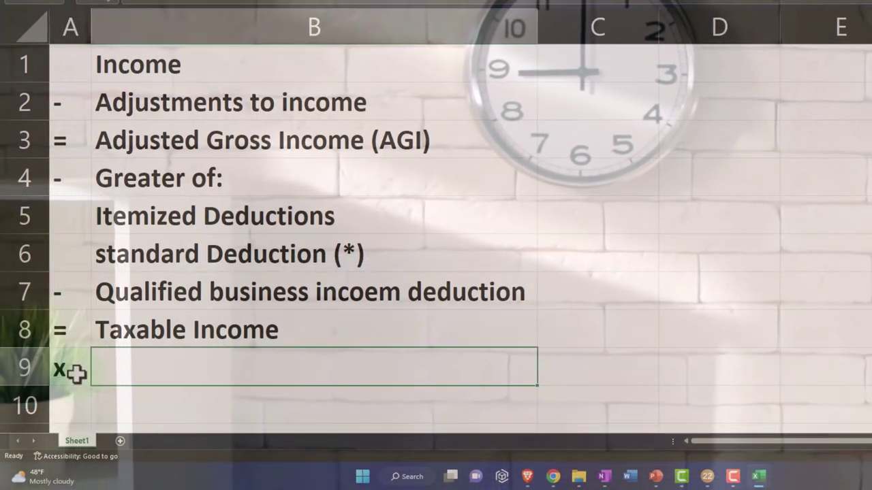
pyautogui.write('Average ')
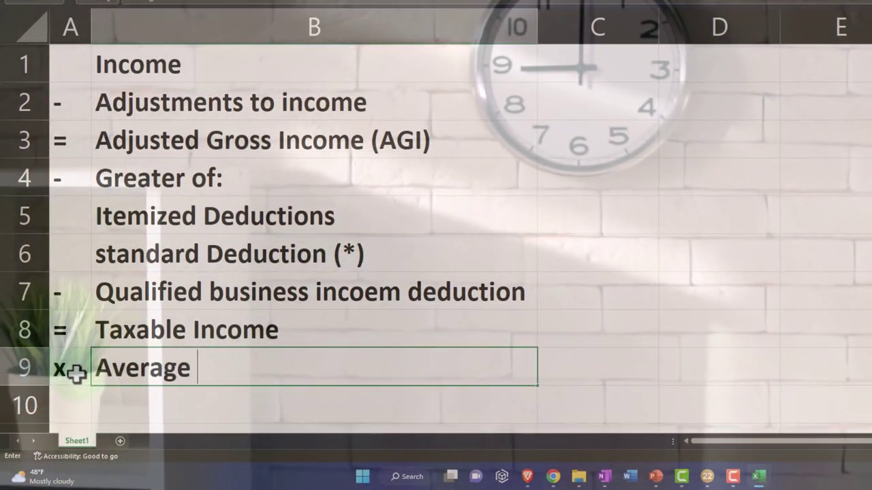
pyautogui.write('Tax Rate')
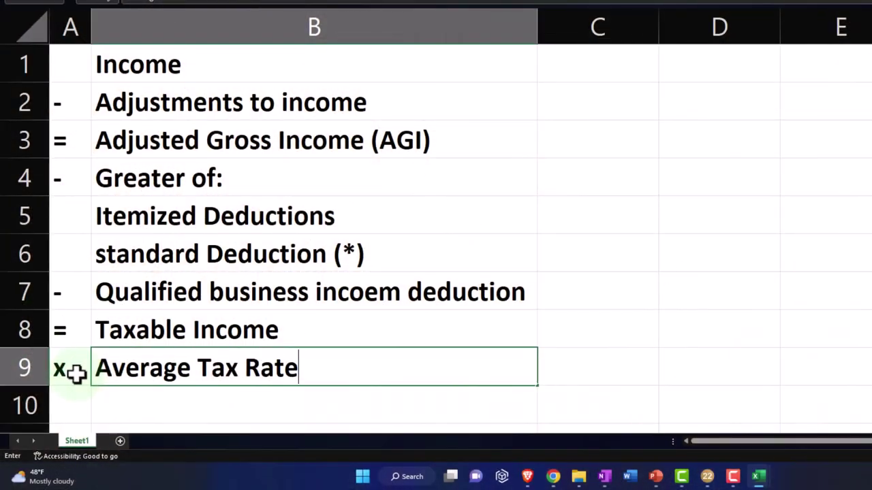
pyautogui.press('Return')
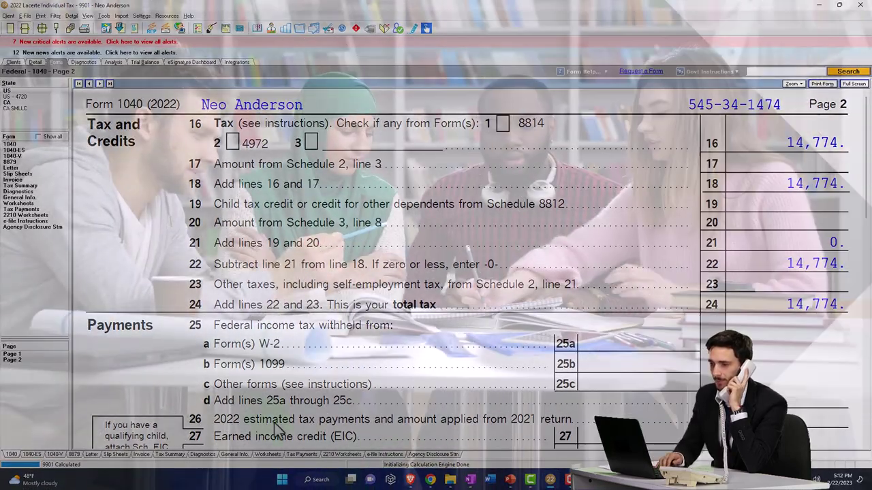
# Step: Examine the taxable income line on page 1 of Form 1040 in Lacerte and the tax and credits lines on page 2
pyautogui.click(12, 355)
pyautogui.scroll(-3, 611, 390)
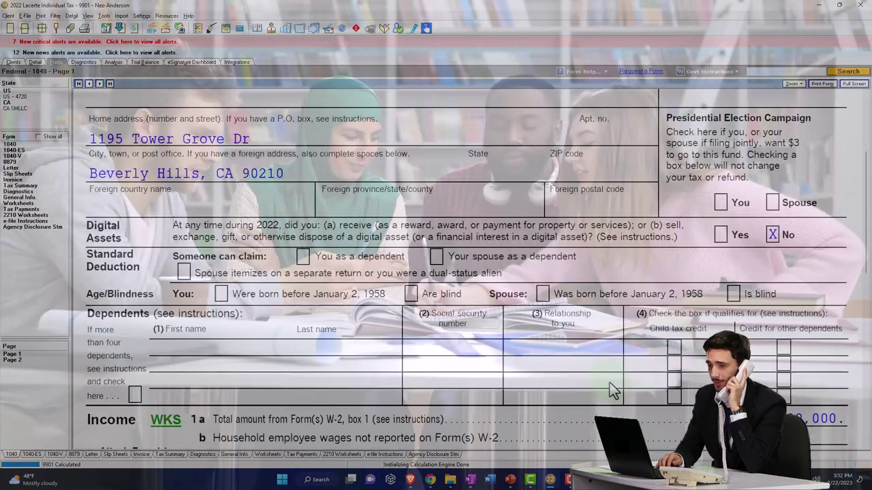
pyautogui.scroll(-8, 611, 390)
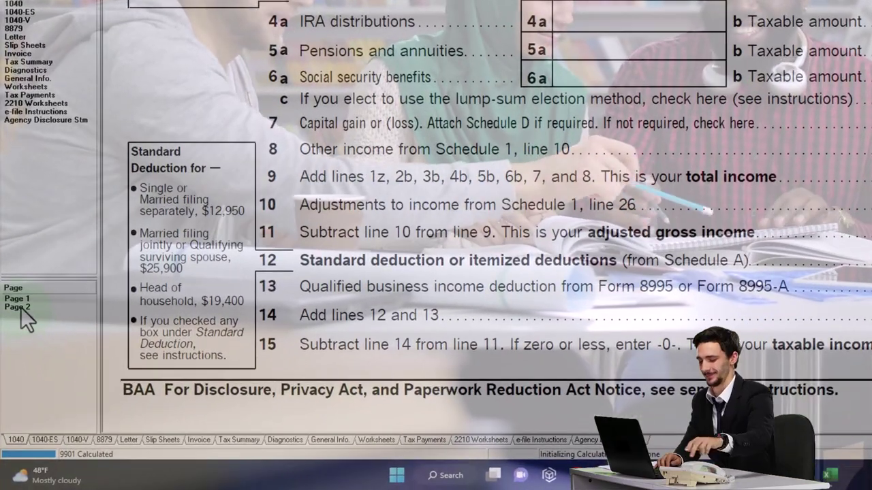
pyautogui.click(17, 326)
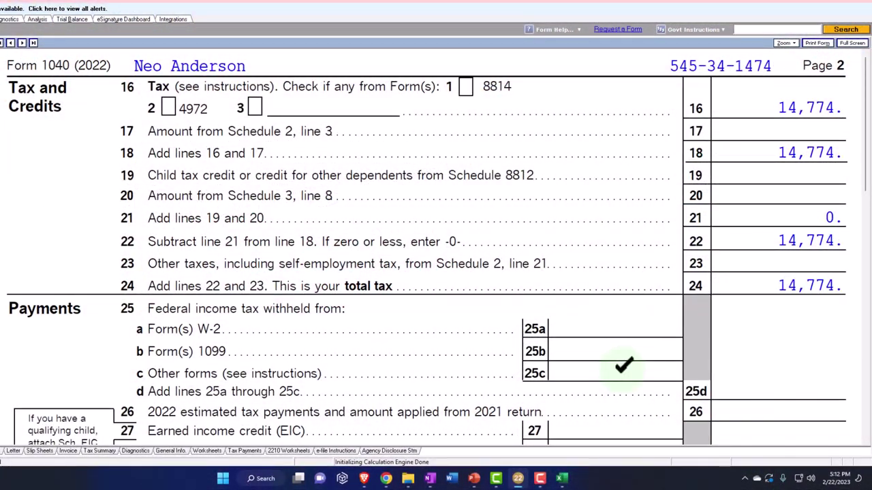
# Step: Back in the Excel worksheet, enter an equals sign in A10 and "Tax Befor Credits & Other Taxes" in B10
pyautogui.moveTo(562, 478)
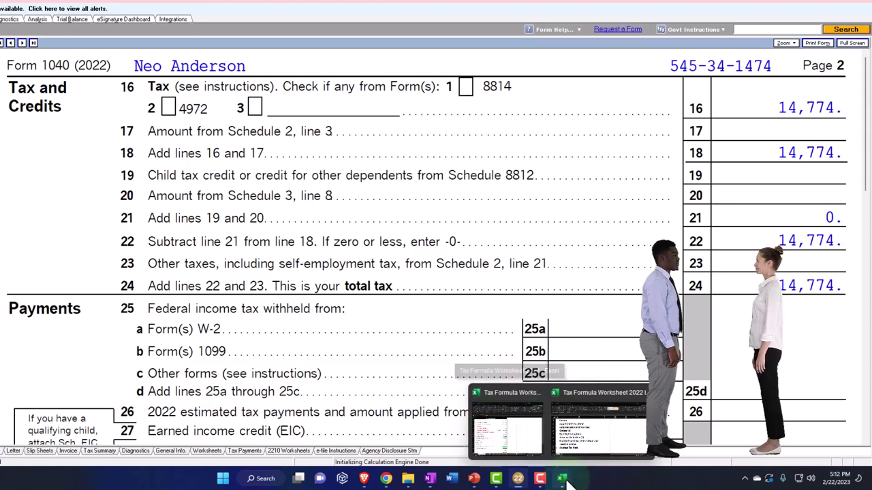
pyautogui.click(596, 415)
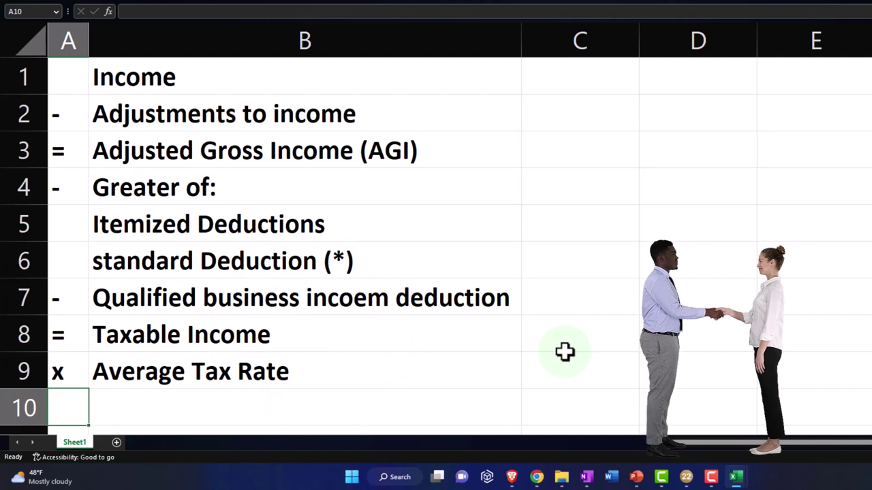
pyautogui.write('=')
pyautogui.press('Tab')
pyautogui.write('T')
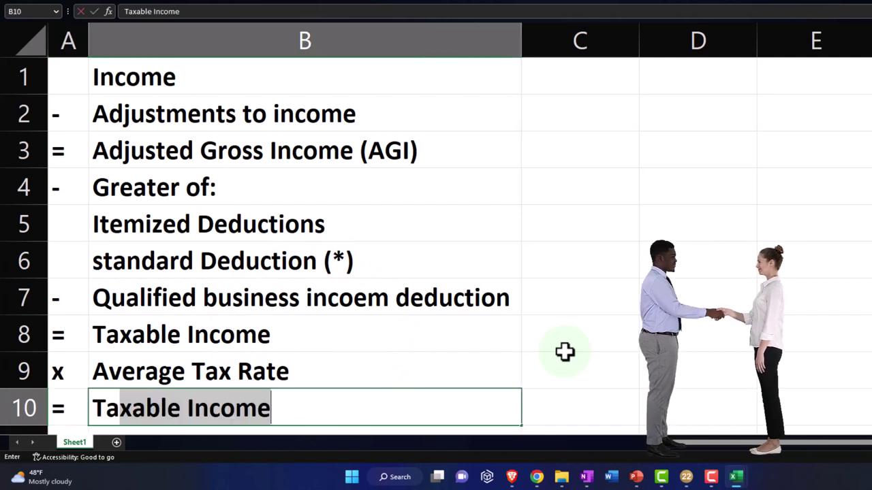
pyautogui.write('ax ')
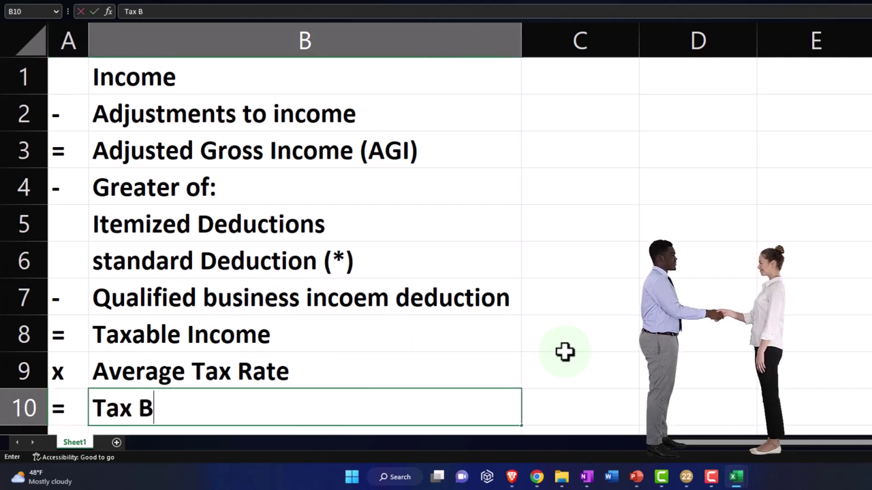
pyautogui.write('Befor Credits')
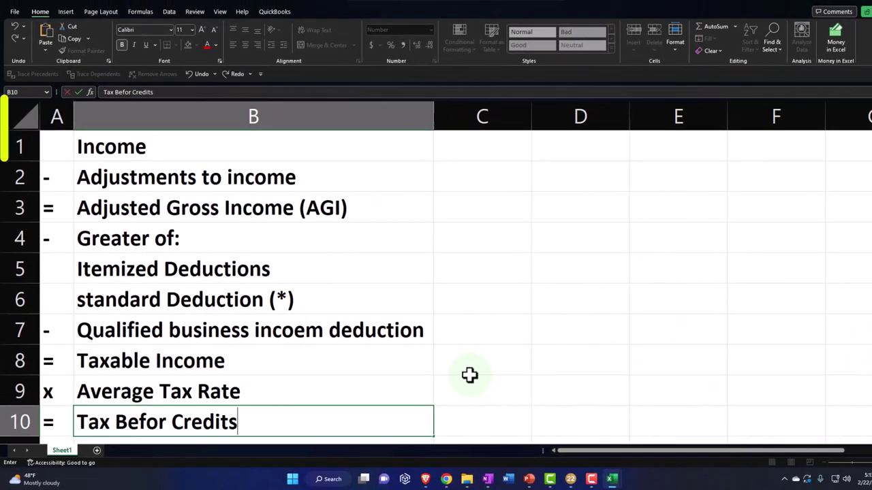
pyautogui.write(' & Other')
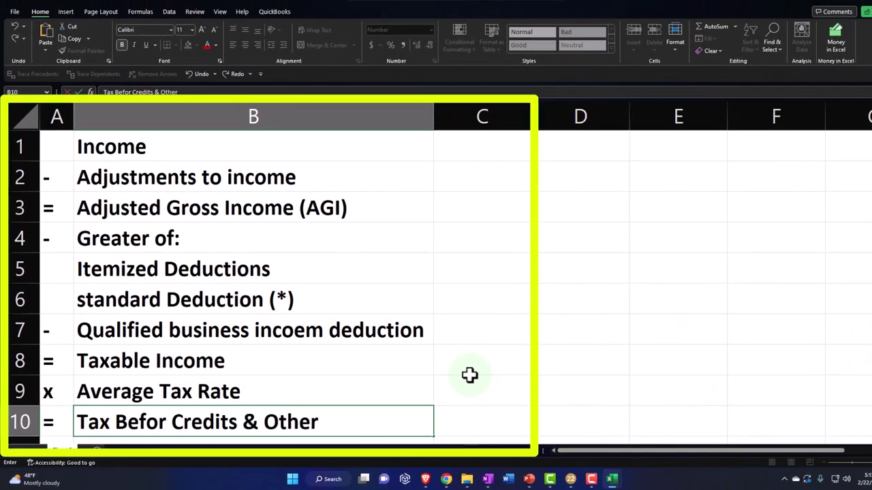
pyautogui.write(' Taxes')
pyautogui.press('Return')
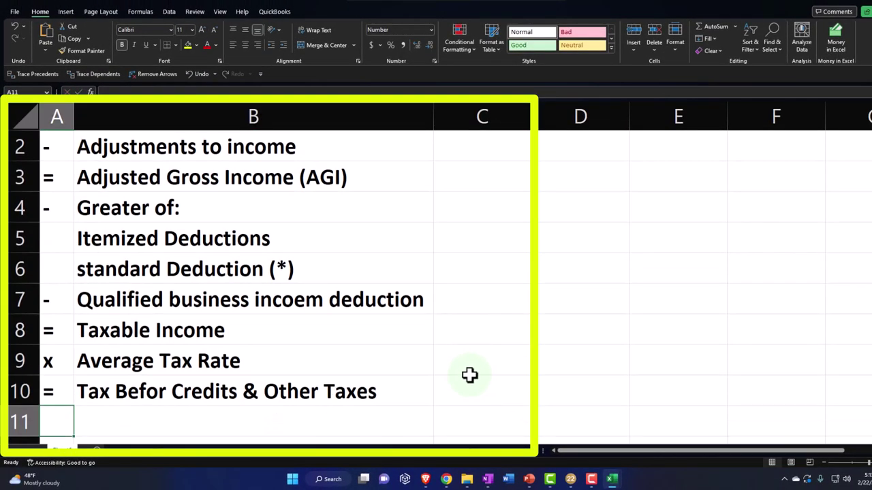
# Step: Correct the spelling of "Befor" to "Before" in the cell B10 label
pyautogui.doubleClick(172, 393)
pyautogui.write('e')
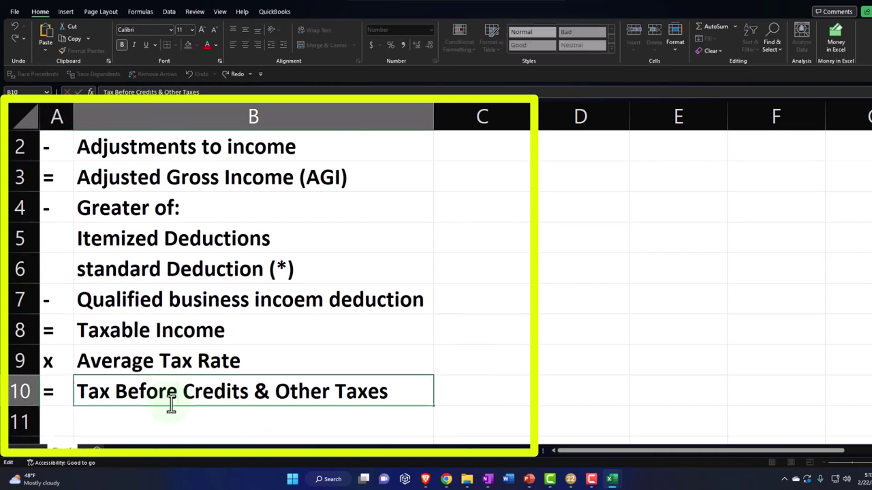
pyautogui.press('Return')
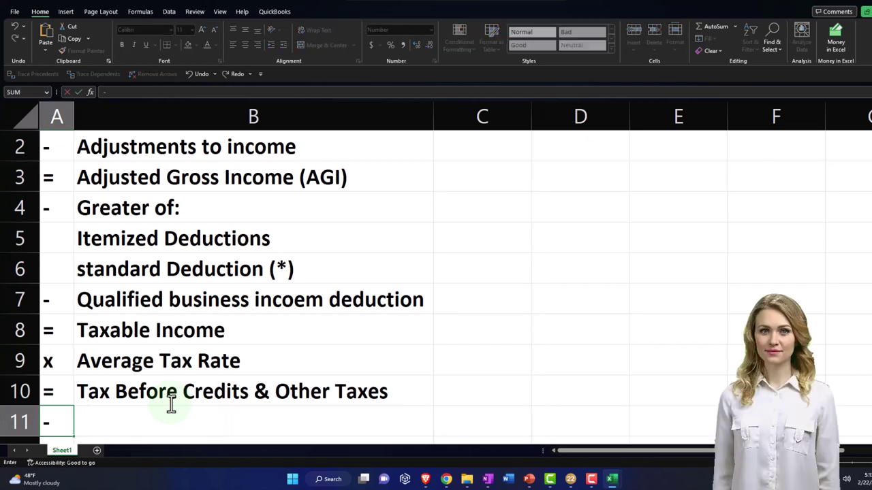
# Step: Complete row 11 with a minus sign in A11 and the label "Other Credits" in B11
pyautogui.click(171, 406)
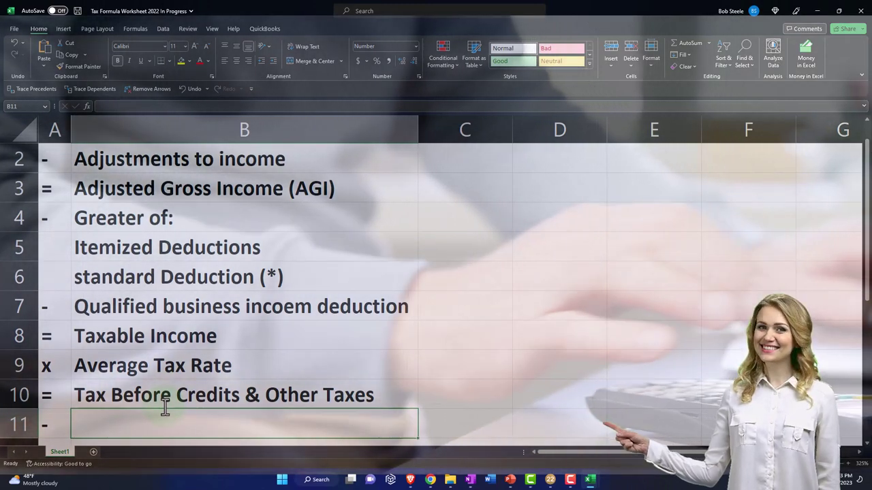
pyautogui.write('Other ')
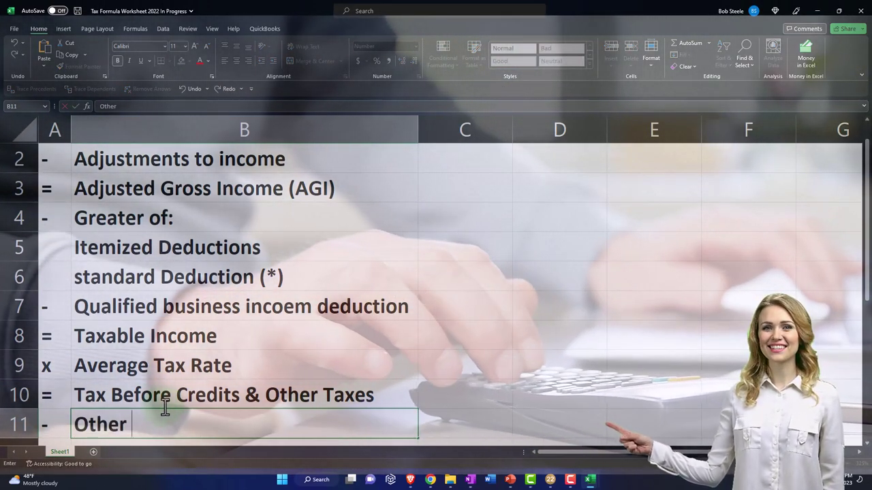
pyautogui.write('Credits')
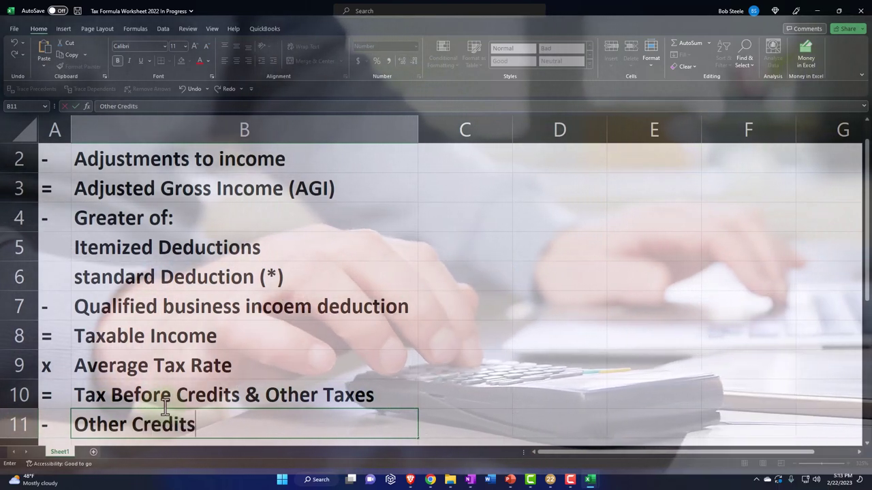
pyautogui.press('Return')
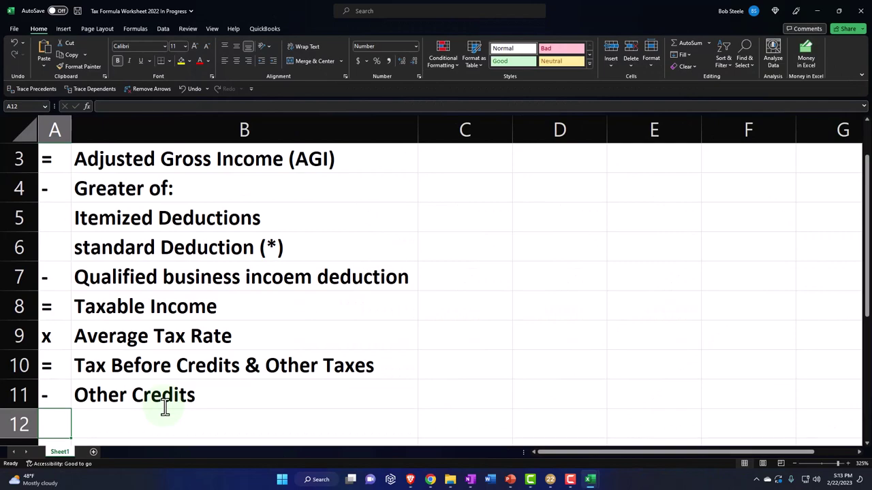
# Step: Enter a plus sign and "Other Taxes" in row 12, and an equals sign and "Total Tax" in row 13
pyautogui.write('Other Ta')
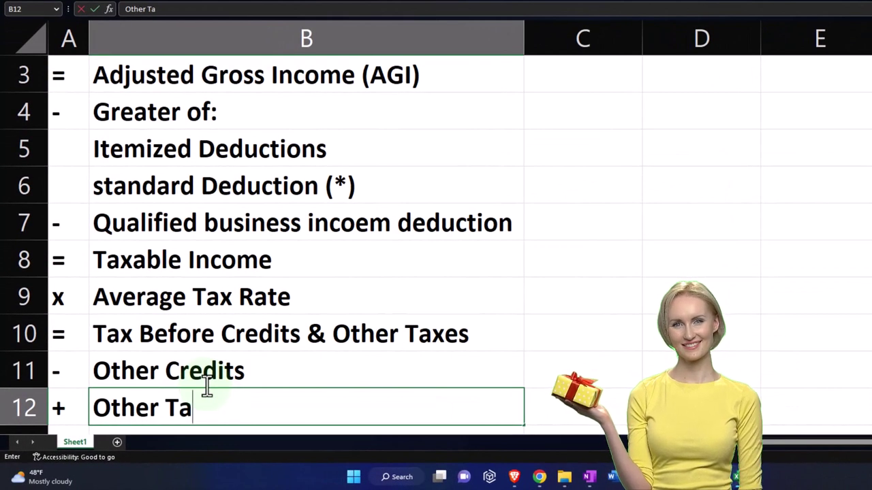
pyautogui.write('xes')
pyautogui.press('Return')
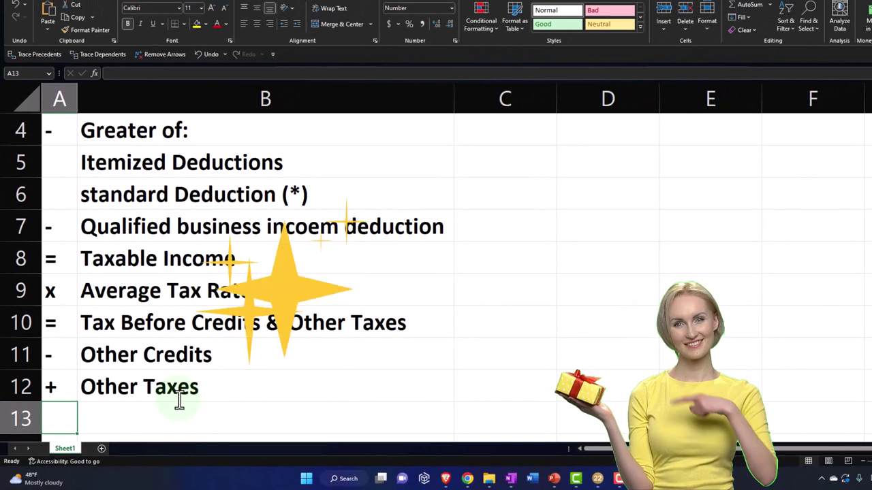
pyautogui.write('=')
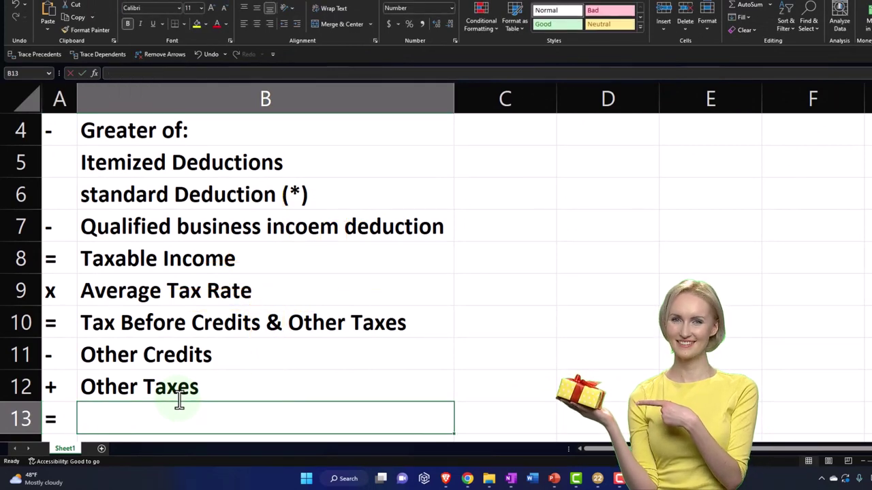
pyautogui.press('Return')
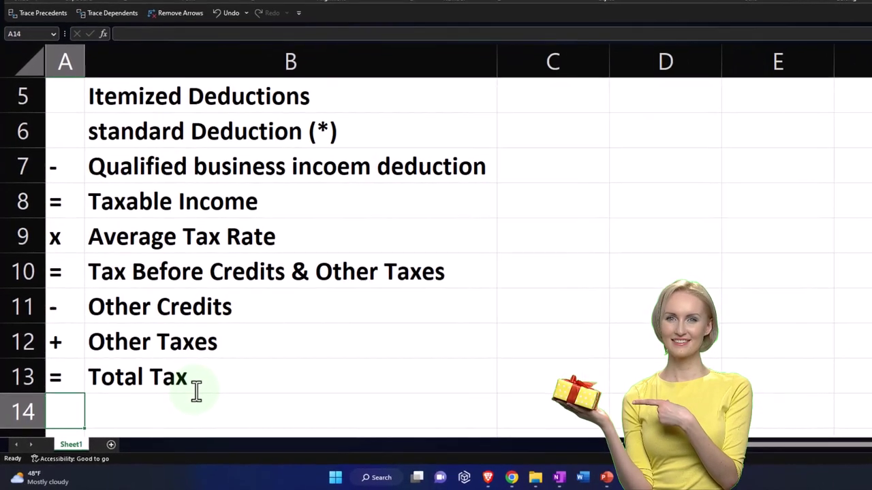
# Step: Enter a minus sign in A14 and "Payments & Refundable Credits" in B14
pyautogui.write('-')
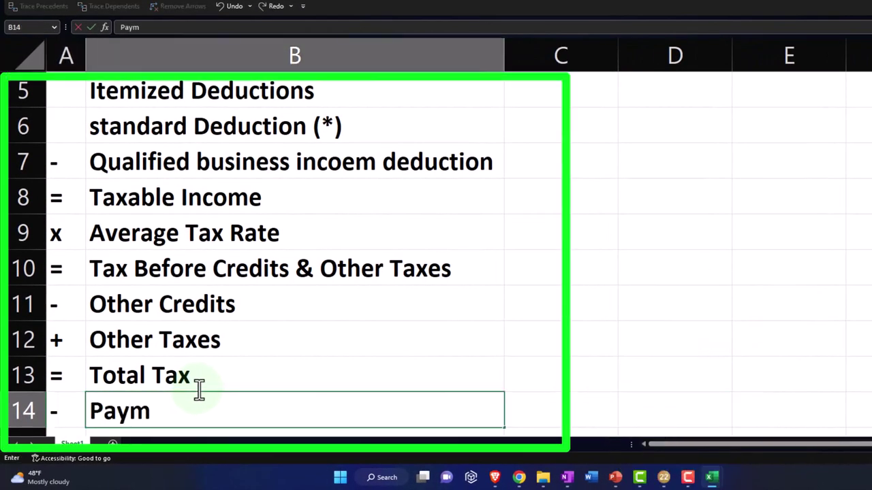
pyautogui.write('Payments &')
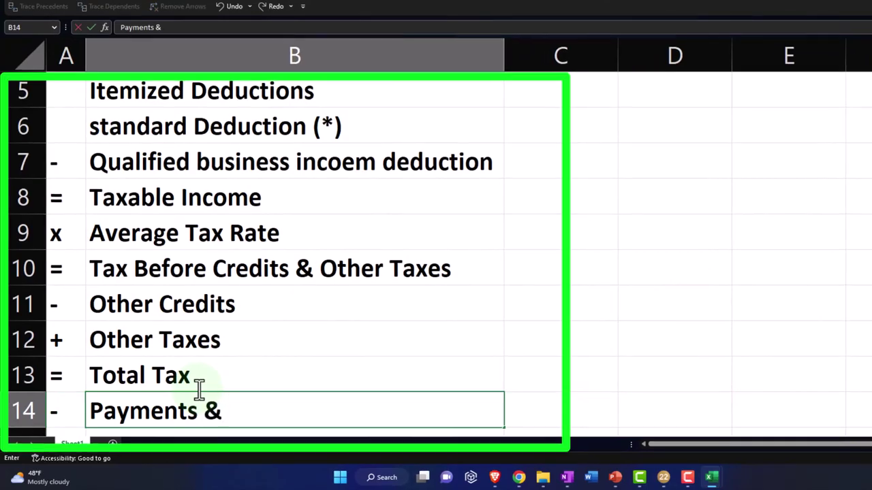
pyautogui.write(' Refundabel')
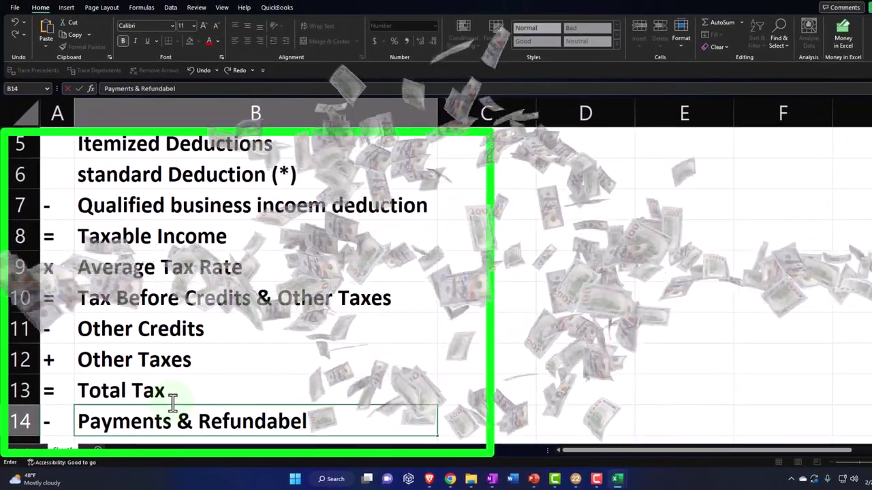
pyautogui.write(' Cr')
pyautogui.press('BackSpace')
pyautogui.press('BackSpace')
pyautogui.press('BackSpace')
pyautogui.press('BackSpace')
pyautogui.press('BackSpace')
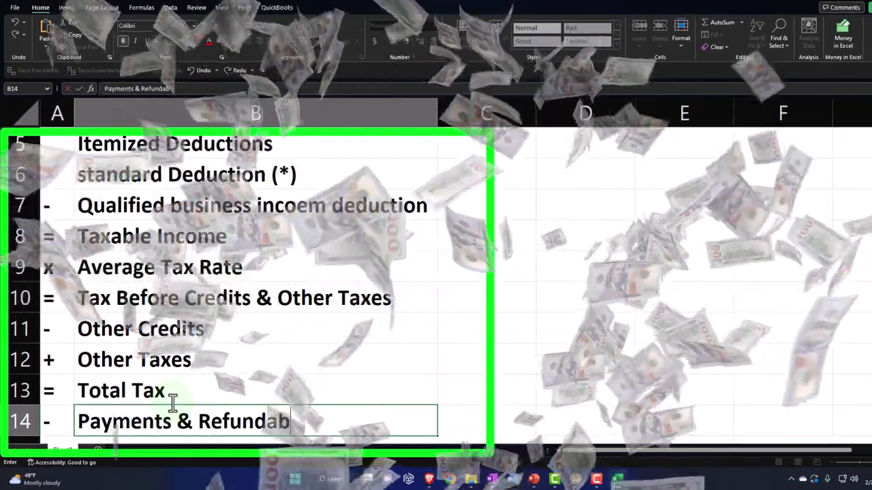
pyautogui.write('le Credits')
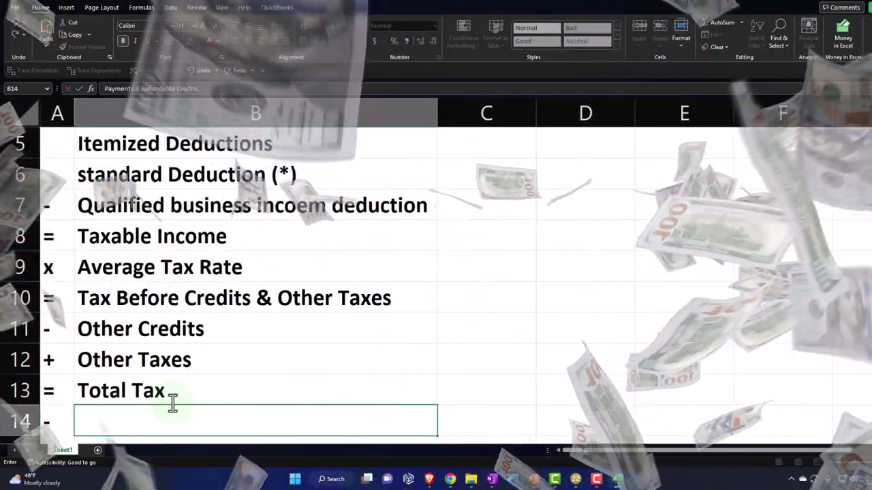
pyautogui.press('Return')
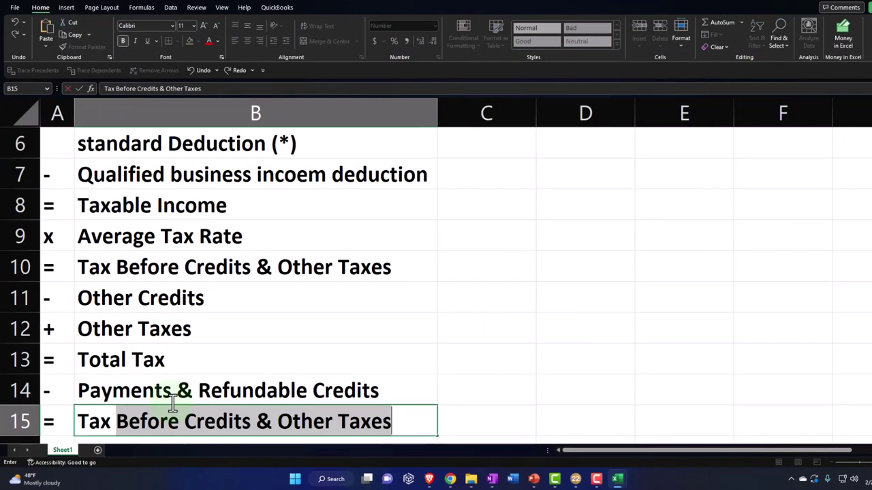
# Step: Enter an equals sign in A15 and "Tax Due or Refund" in B15
pyautogui.write('Tax Due or Refund')
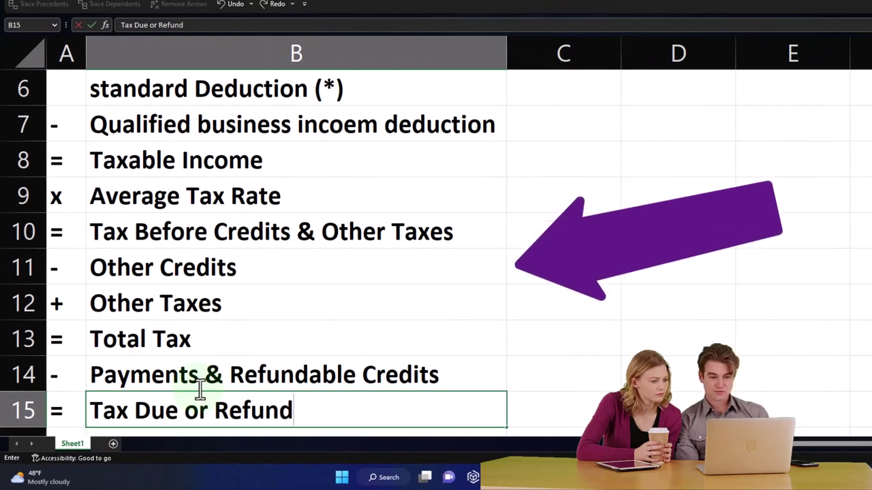
pyautogui.press('BackSpace')
pyautogui.press('BackSpace')
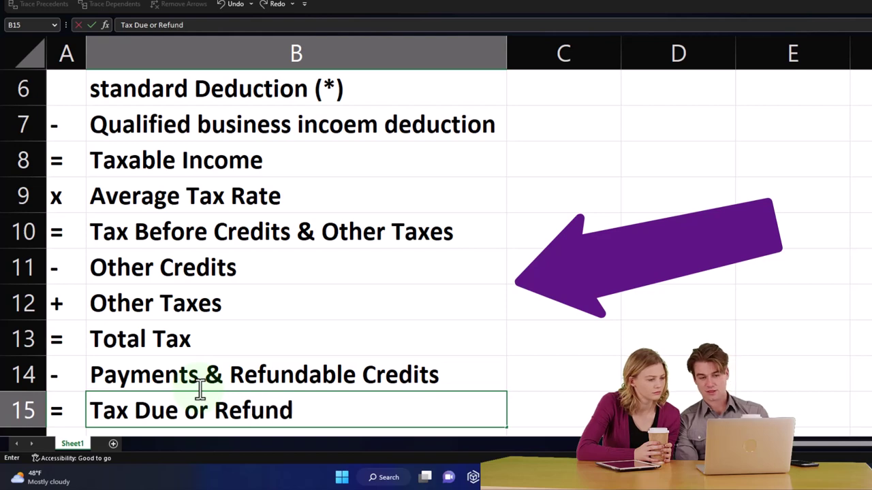
pyautogui.press('Return')
# Step: Switch to Lacerte and review Form 1040 from the tax and payments lines on page 2 to the income section on page 1
pyautogui.scroll(2, 294, 353)
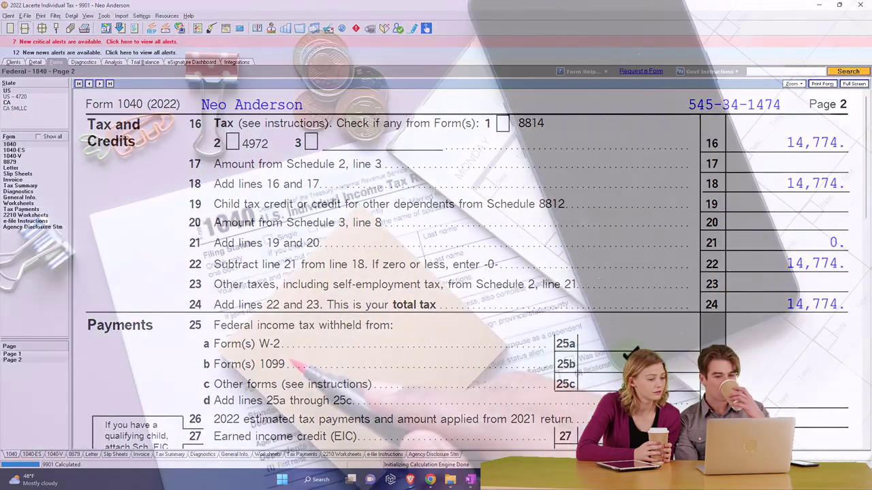
pyautogui.click(24, 354)
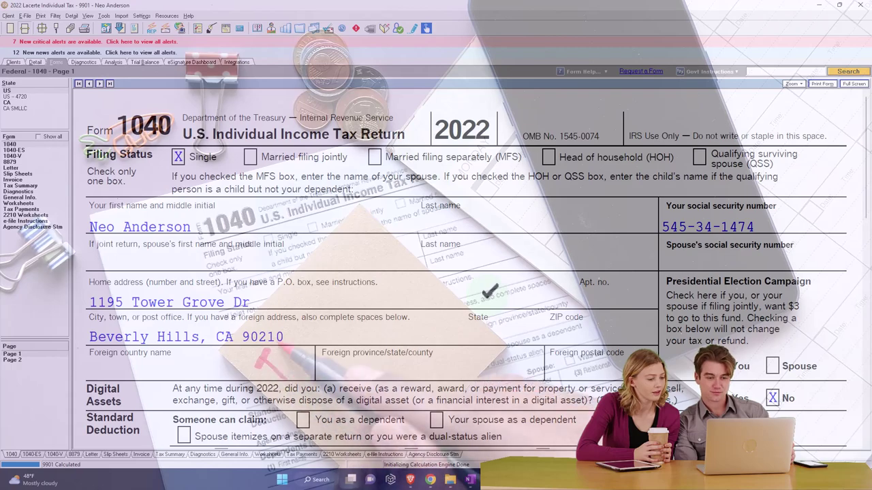
pyautogui.scroll(-8, 211, 180)
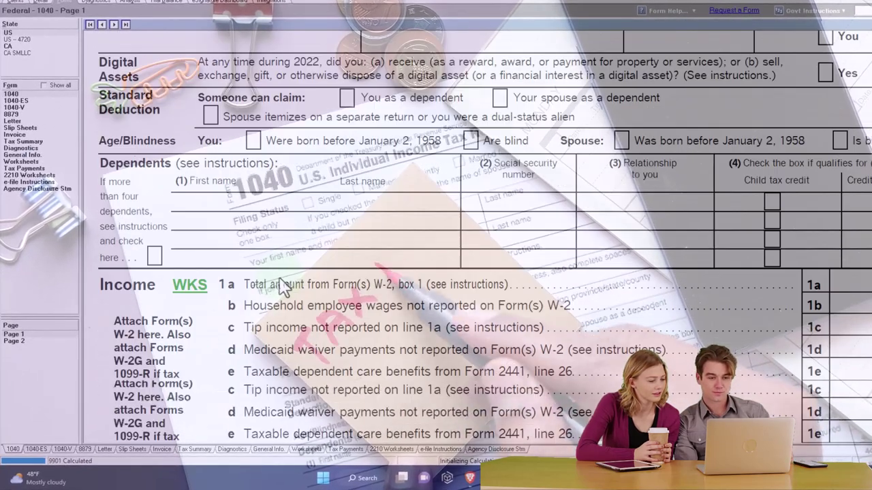
pyautogui.scroll(-2, 285, 286)
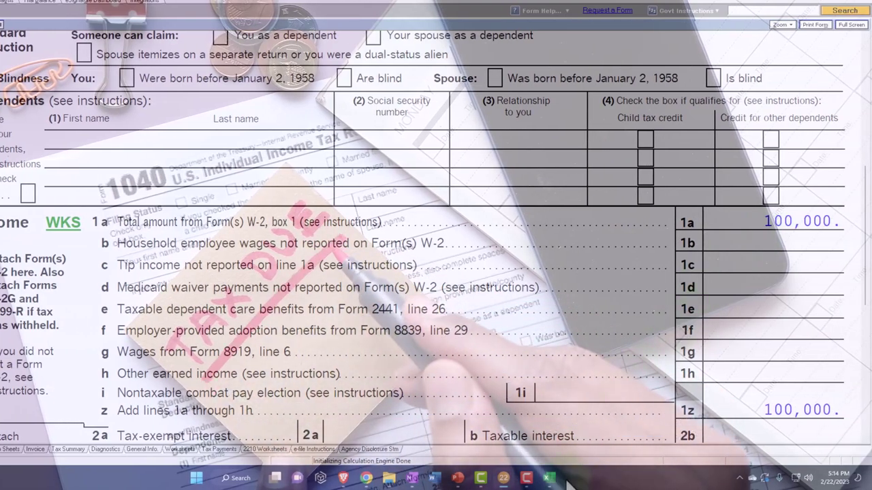
# Step: Back in Excel, rename the tax formula sheet as "Tax Fromula F1040"
pyautogui.moveTo(555, 485)
pyautogui.click(599, 443)
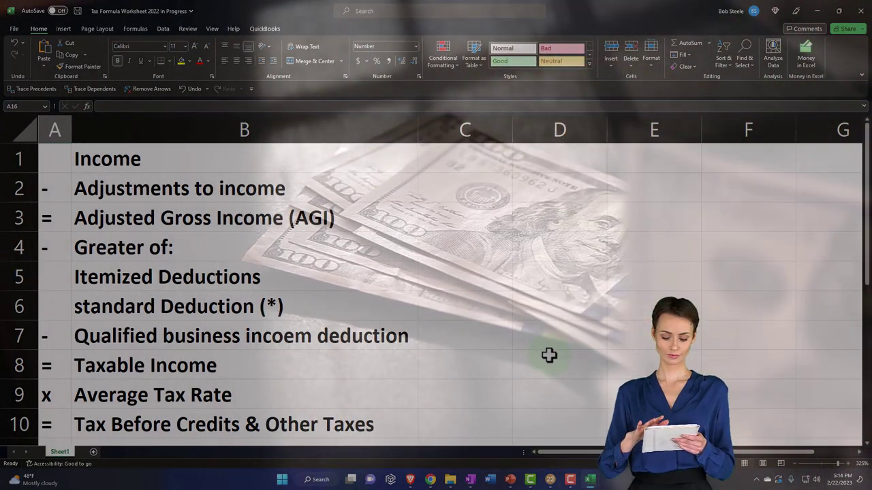
pyautogui.click(557, 163)
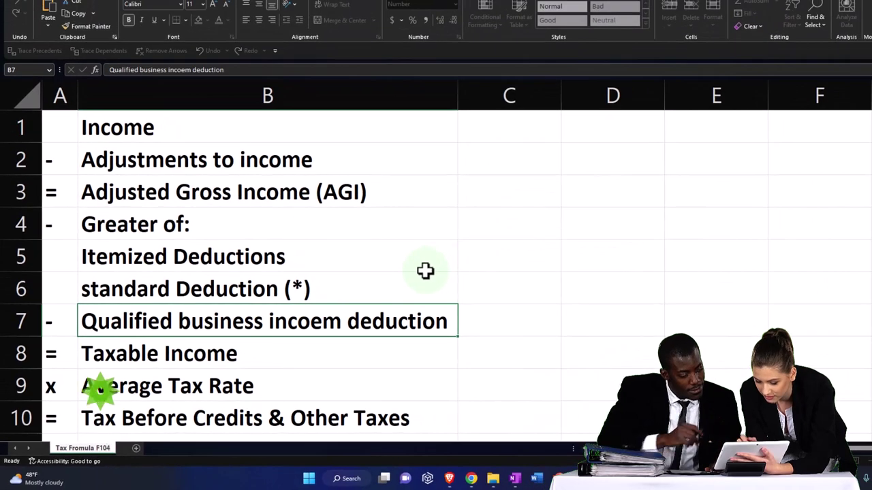
pyautogui.click(356, 347)
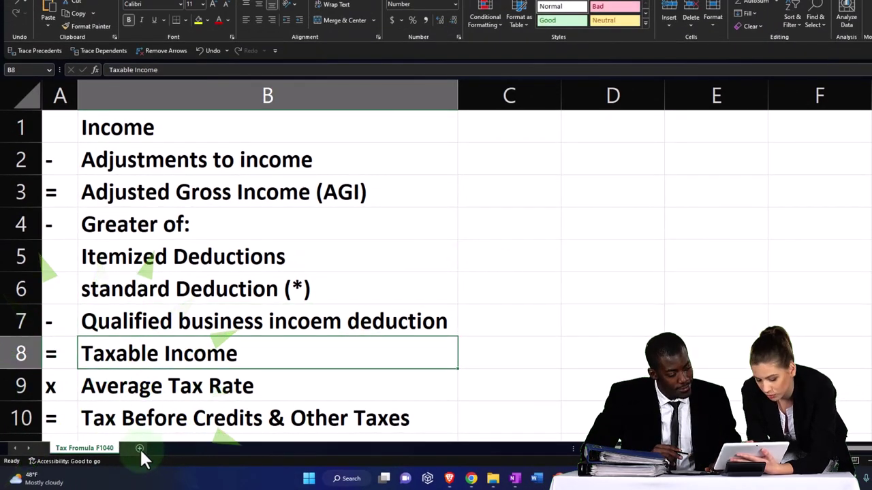
# Step: Add a new worksheet after the tax formula sheet and name it "Income F1040"
pyautogui.click(139, 448)
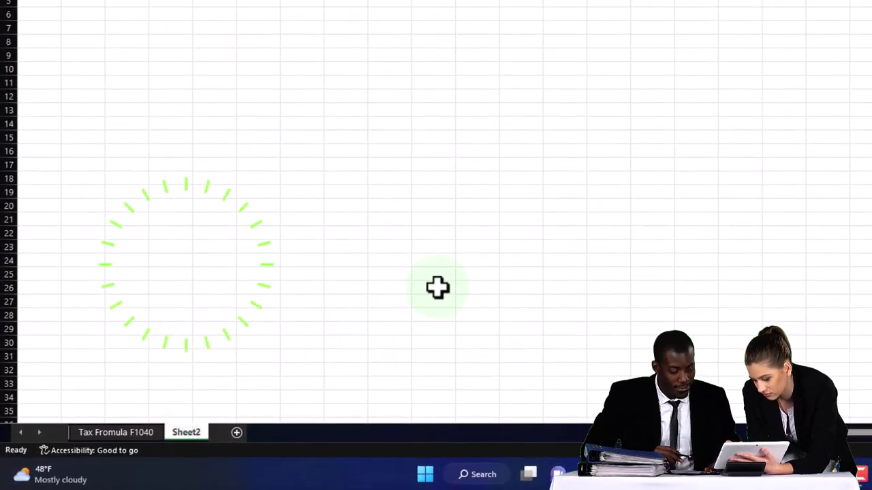
pyautogui.press('BackSpace')
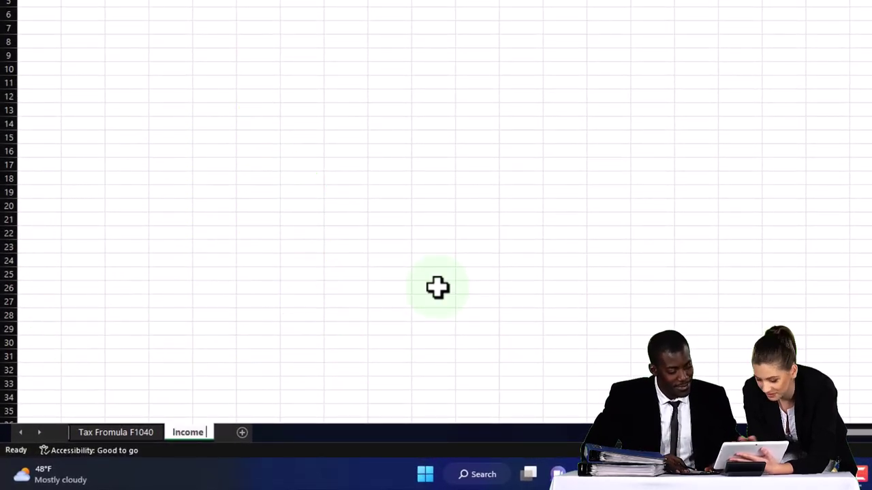
pyautogui.write('Income F')
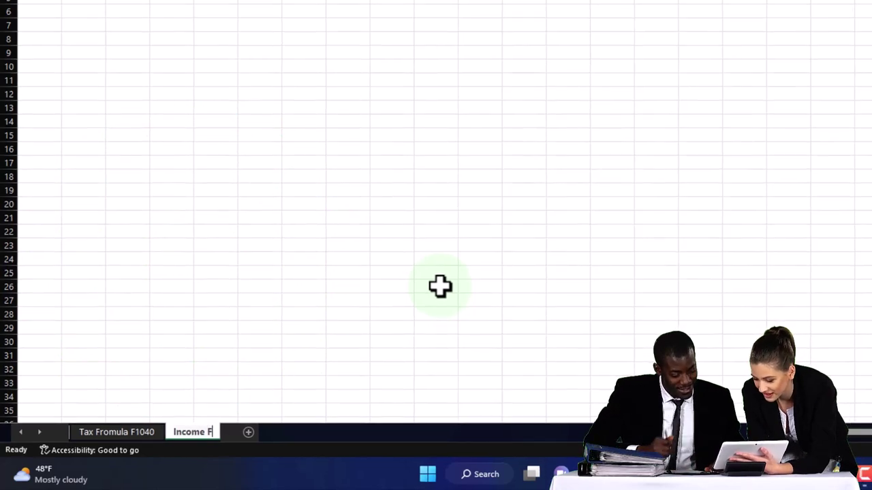
pyautogui.write('1040')
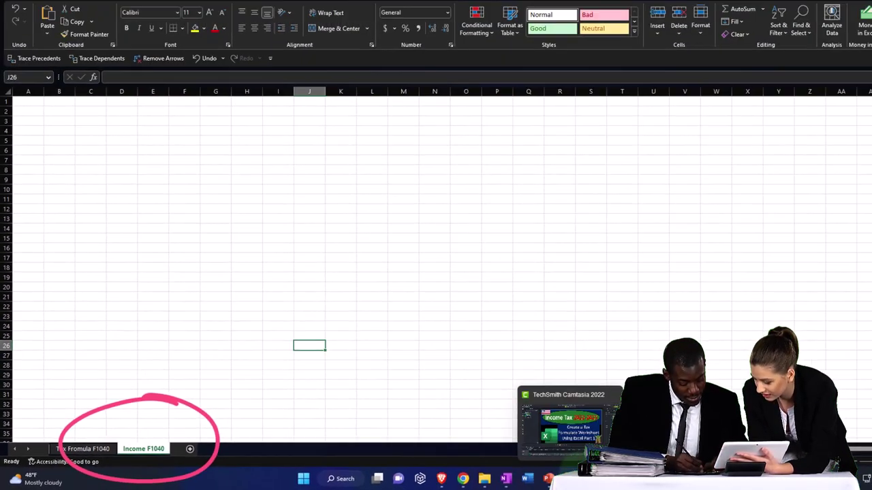
# Step: Examine the income lines on page 1 of Form 1040 in Lacerte, down through total income and taxable income
pyautogui.click(592, 417)
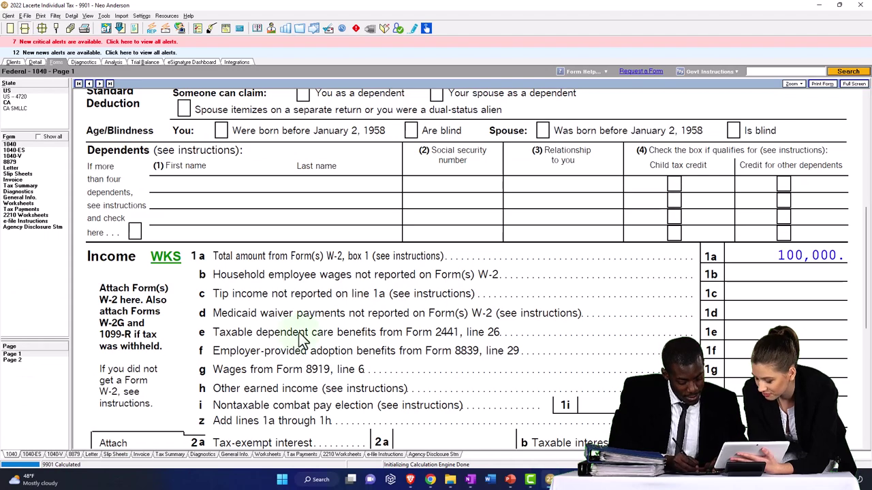
pyautogui.scroll(-3, 364, 311)
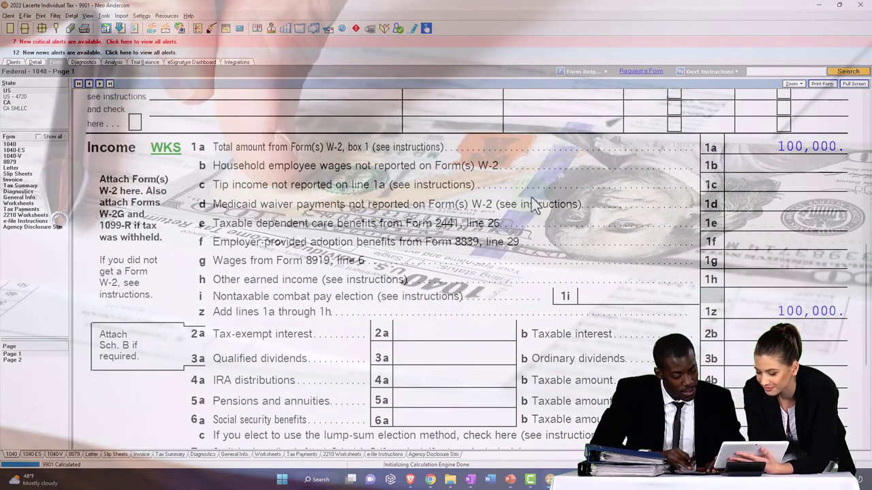
pyautogui.scroll(-5, 156, 261)
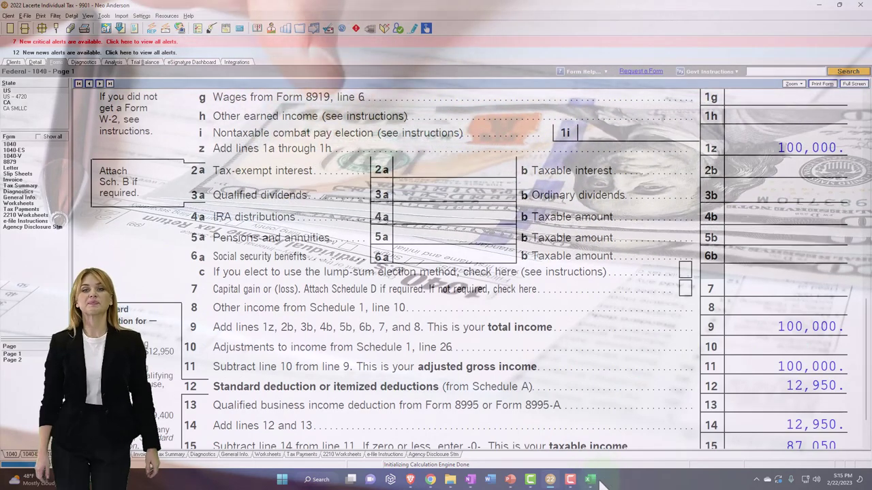
# Step: Back in Excel, format all cells of the Income F1040 sheet as Currency with red bracketed negatives, no symbol and 0 decimal places
pyautogui.moveTo(599, 482)
pyautogui.click(625, 429)
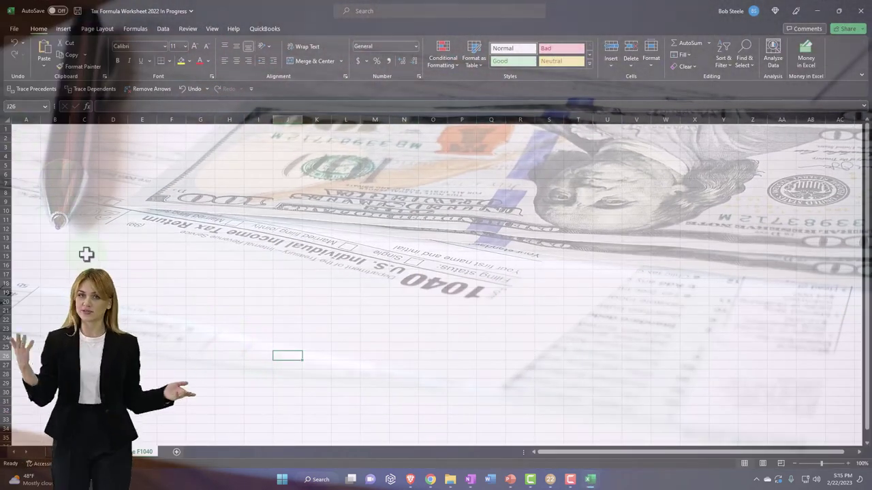
pyautogui.scroll(10, 86, 255)
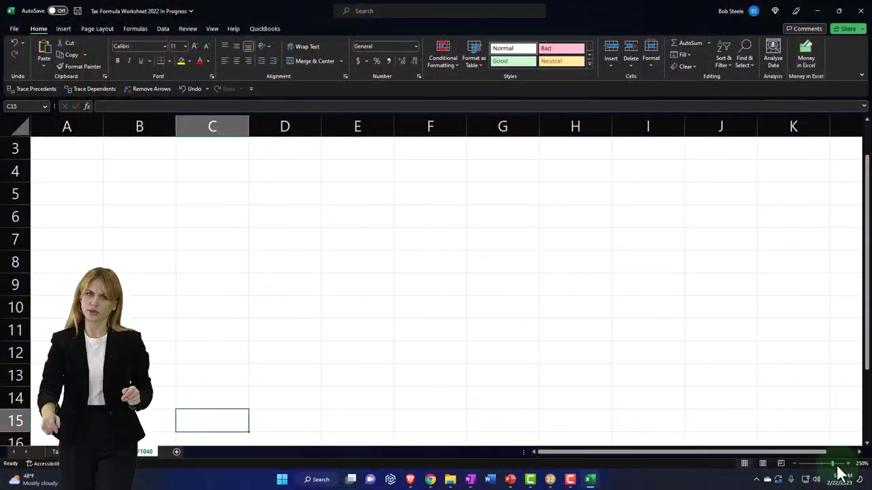
pyautogui.click(18, 127)
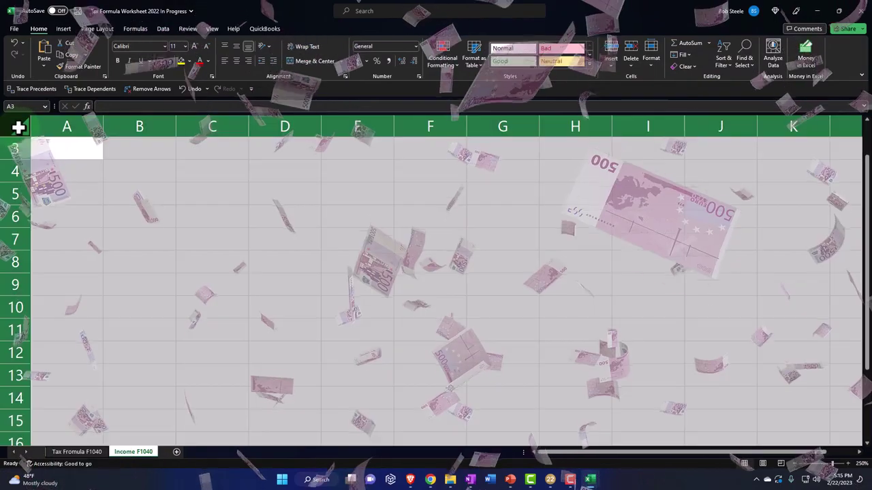
pyautogui.rightClick(125, 194)
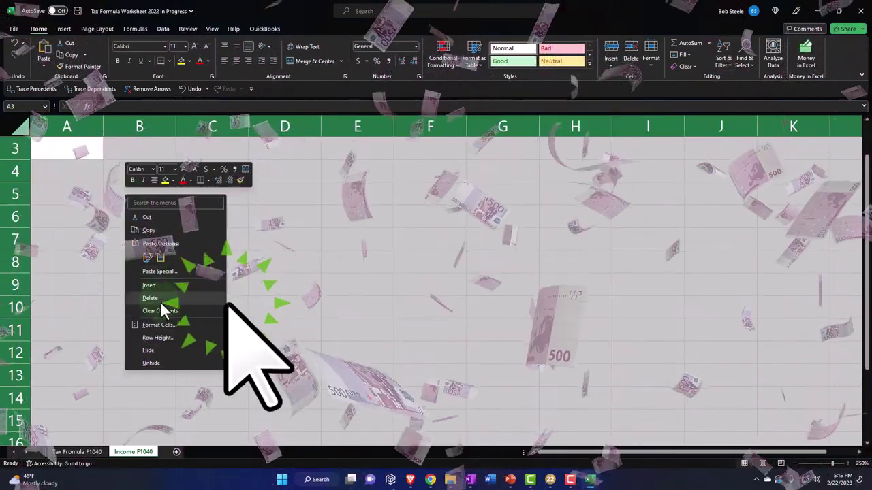
pyautogui.click(162, 326)
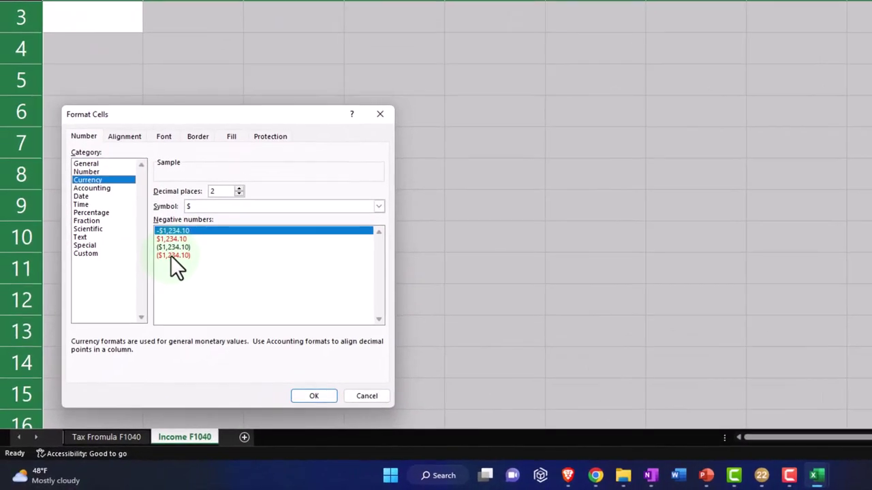
pyautogui.click(117, 320)
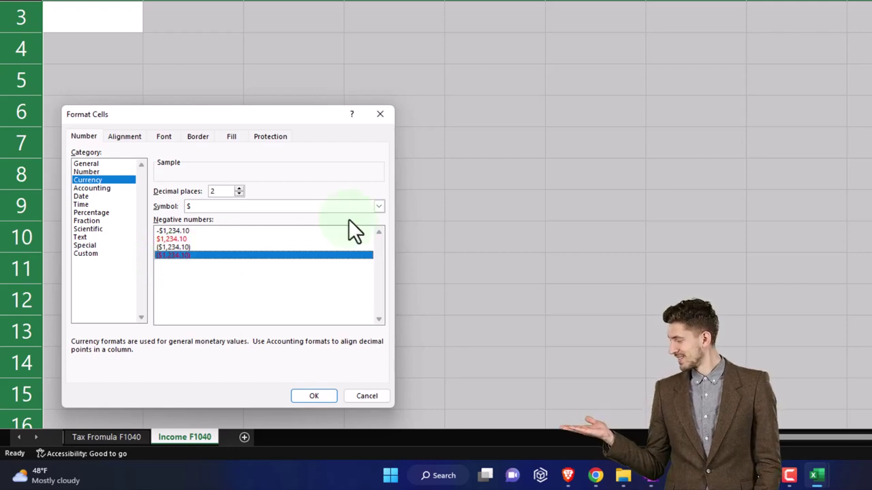
pyautogui.click(378, 206)
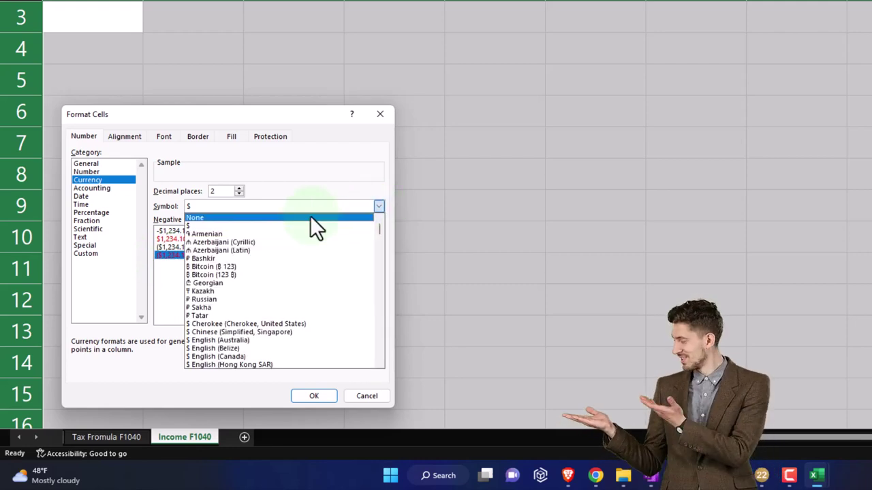
pyautogui.click(298, 218)
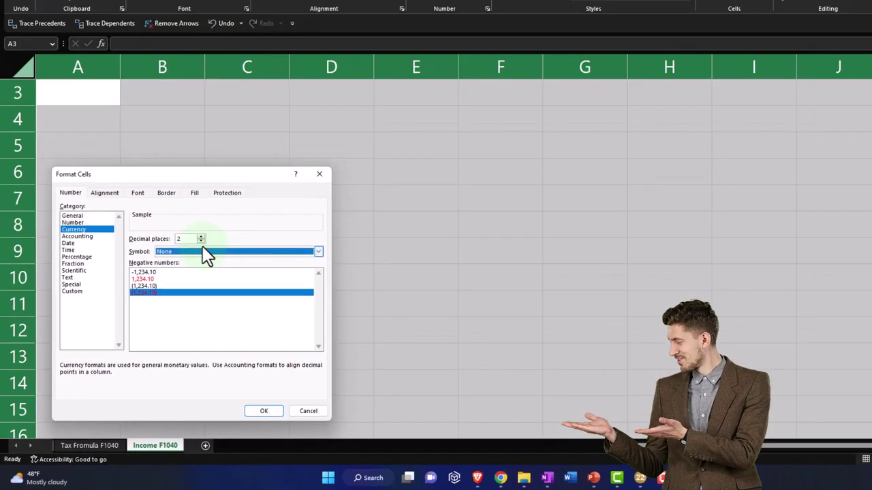
pyautogui.doubleClick(201, 242)
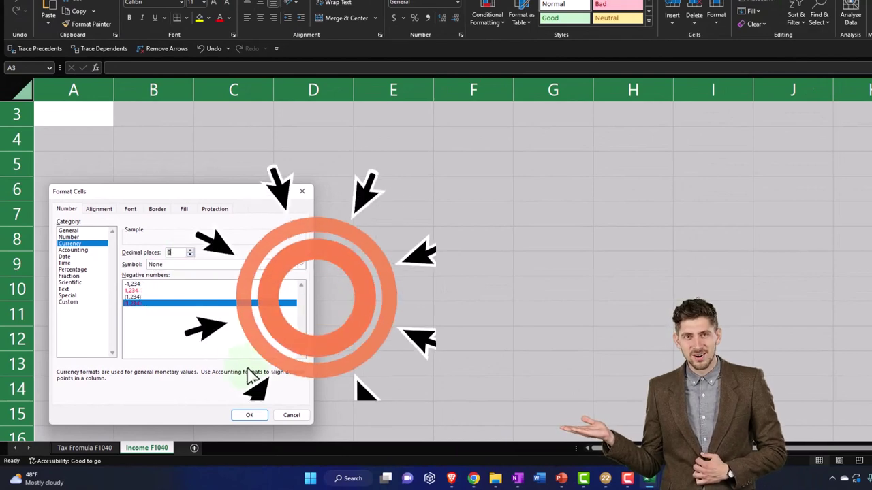
pyautogui.click(257, 415)
# Step: Enter the heading "W-2:" in cell A3 of the Income F1040 sheet and widen column A to several times its width
pyautogui.click(181, 232)
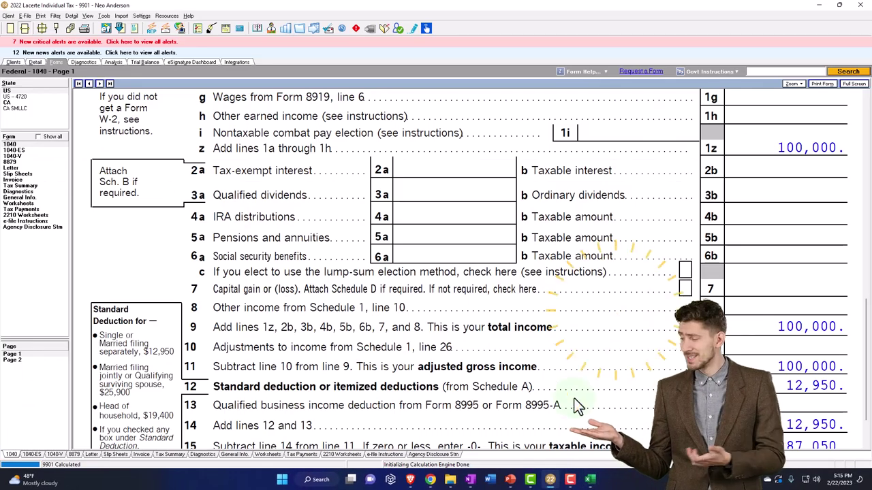
pyautogui.scroll(3, 575, 344)
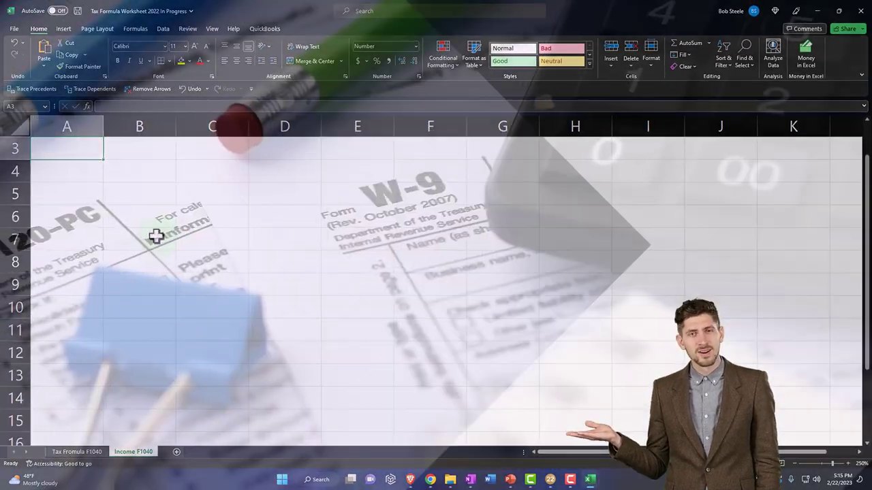
pyautogui.write('W-2')
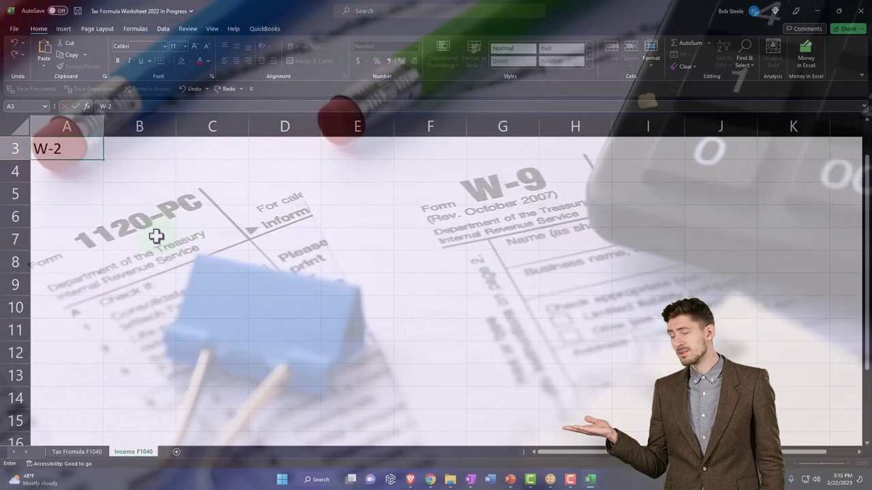
pyautogui.write(':')
pyautogui.press('Return')
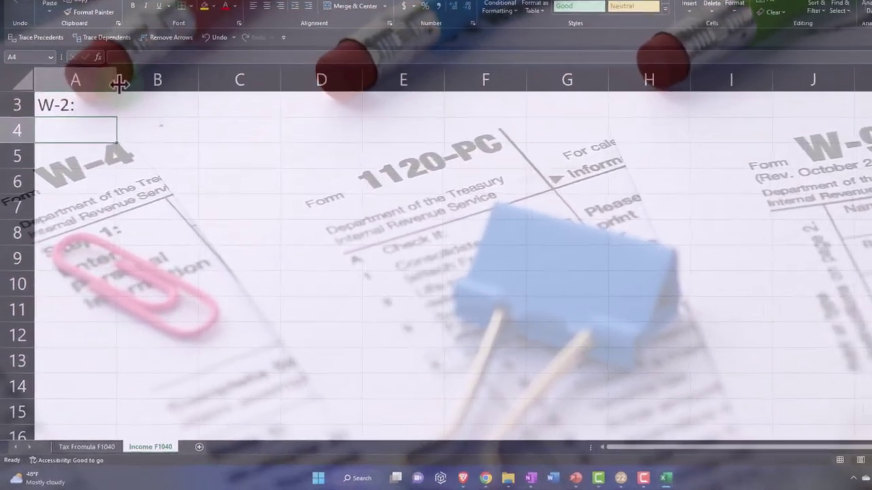
pyautogui.moveTo(107, 126); pyautogui.dragTo(281, 131)
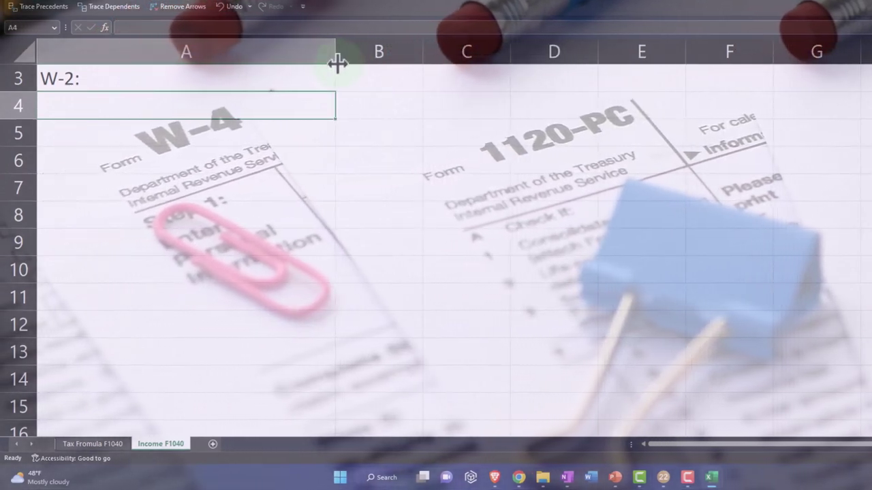
# Step: Fill cells A4:A13 with a custom pale blue colour and apply all borders to them
pyautogui.moveTo(143, 109); pyautogui.dragTo(165, 347)
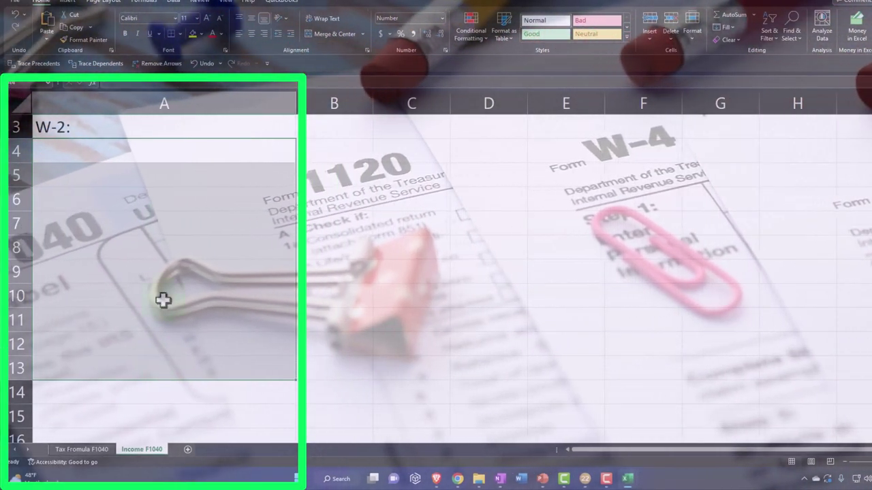
pyautogui.click(201, 33)
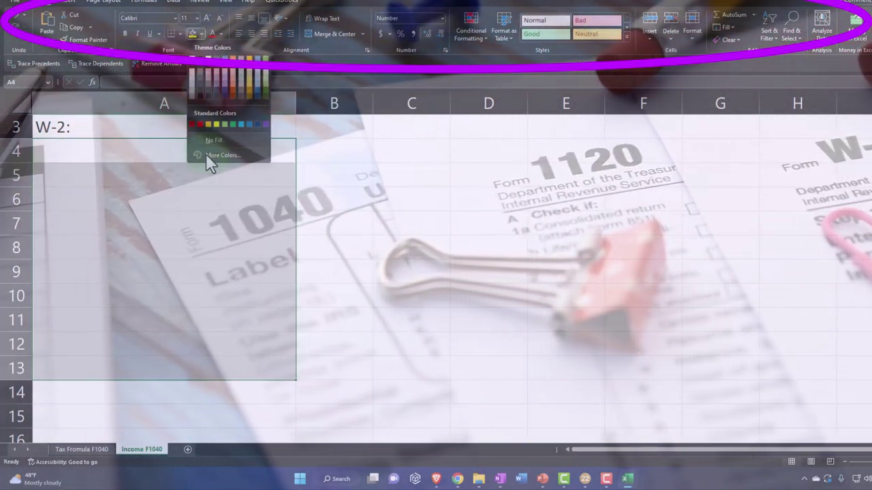
pyautogui.click(211, 156)
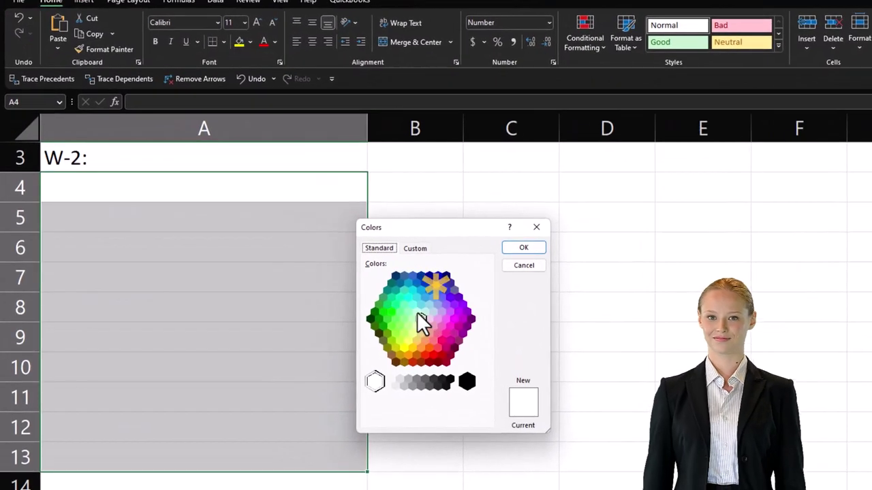
pyautogui.click(336, 251)
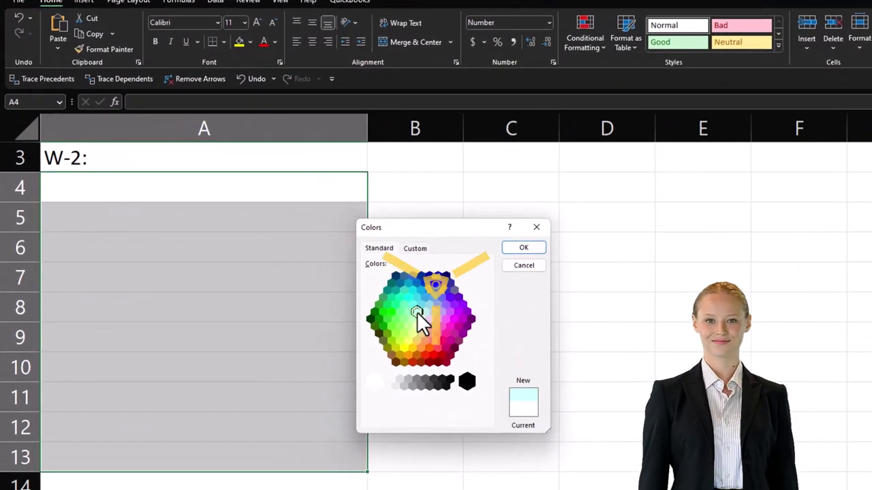
pyautogui.click(517, 249)
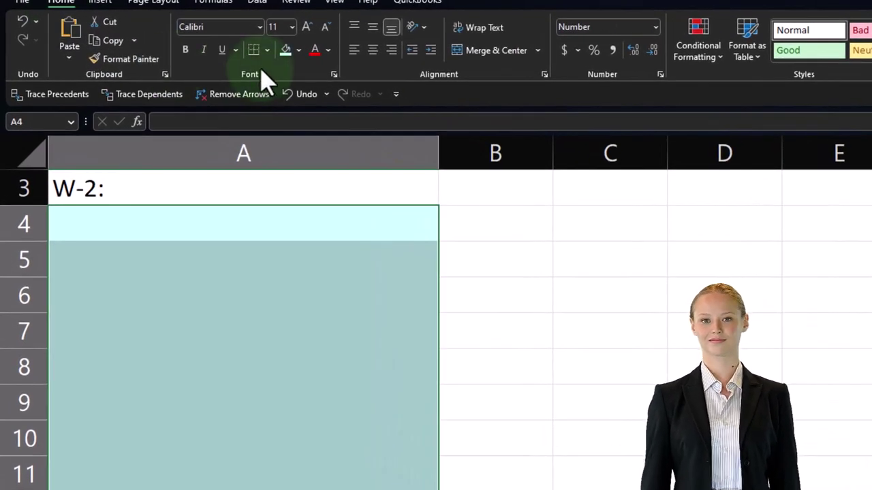
pyautogui.click(267, 51)
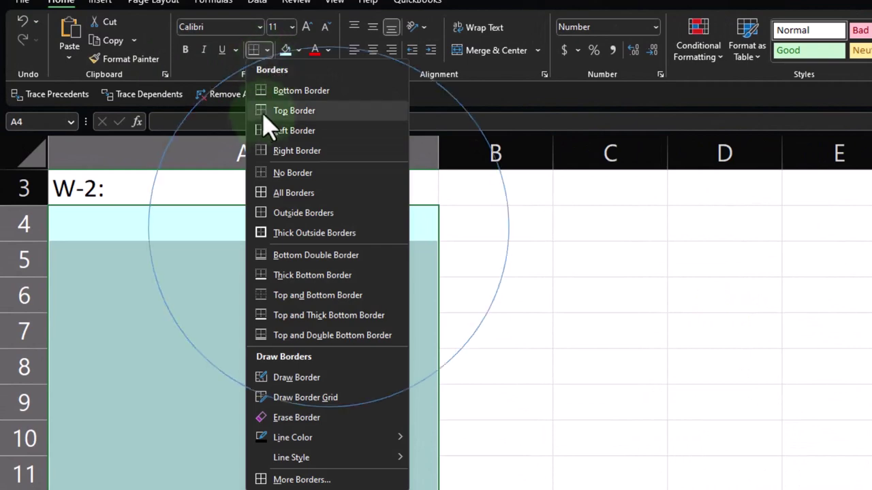
pyautogui.click(286, 193)
# Step: Enter "W-2 Employer 1" in cell A4 and the amount 100000 in cell B4
pyautogui.click(268, 359)
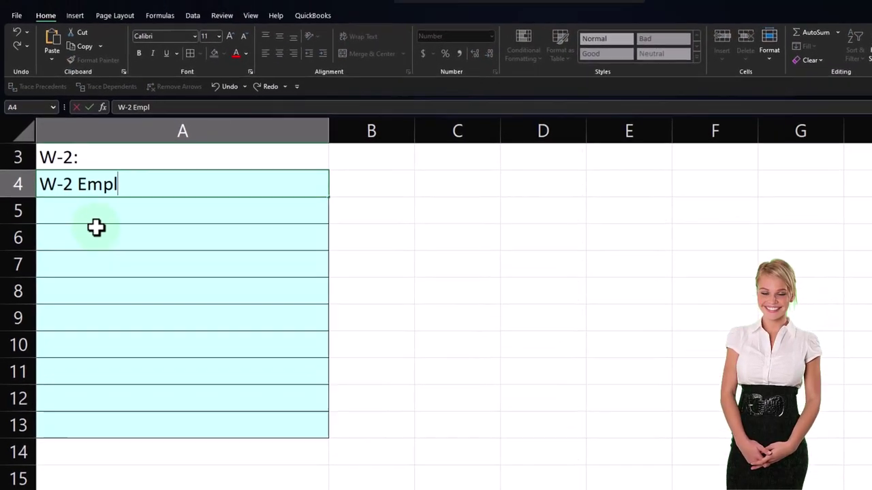
pyautogui.write('oyer 1')
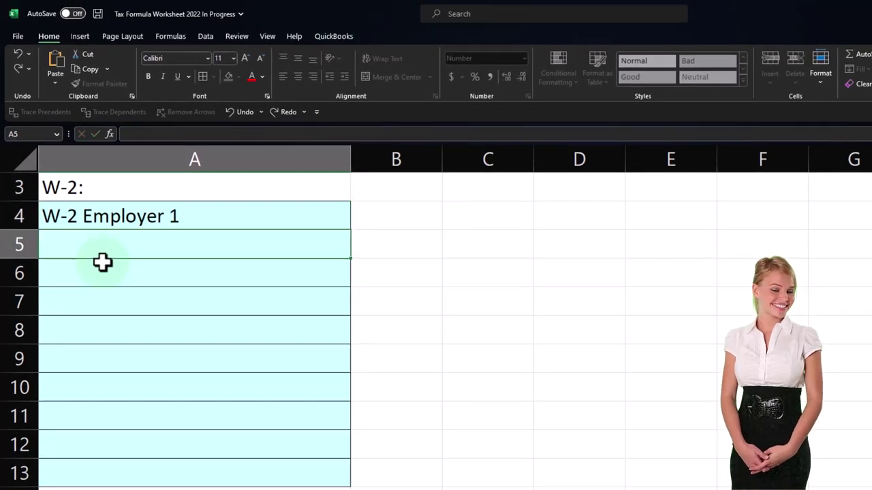
pyautogui.press('Tab')
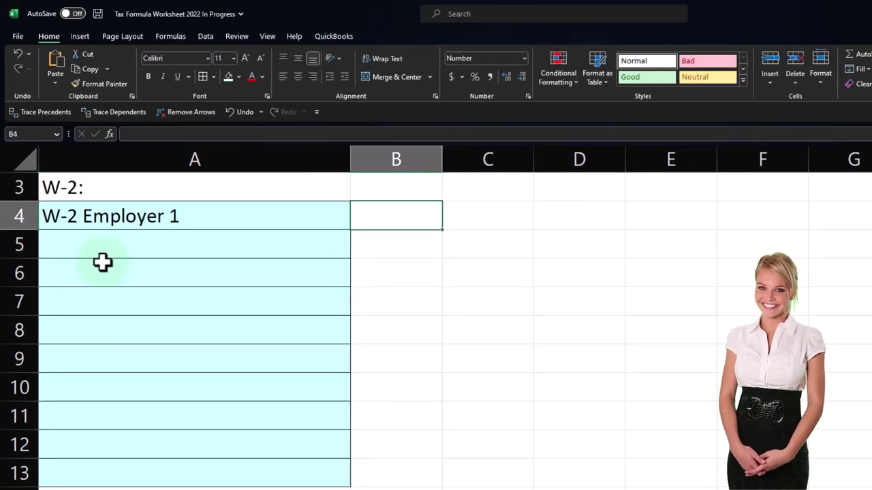
pyautogui.write('100000')
pyautogui.press('Return')
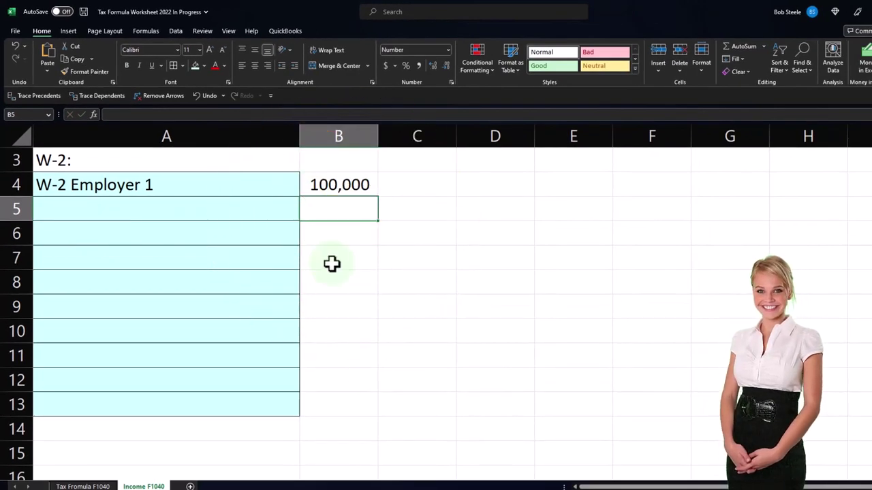
# Step: Label cell A14 "Total" and sum B4:B13 in cell C14
pyautogui.click(143, 429)
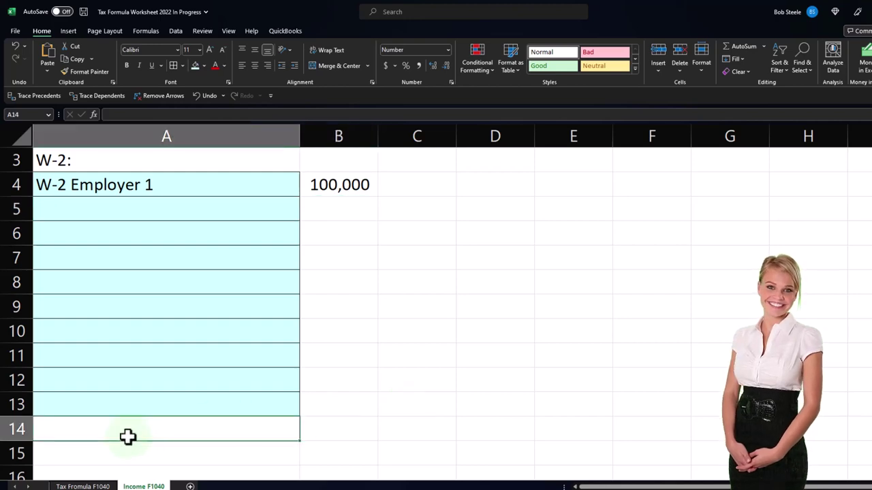
pyautogui.write('Total')
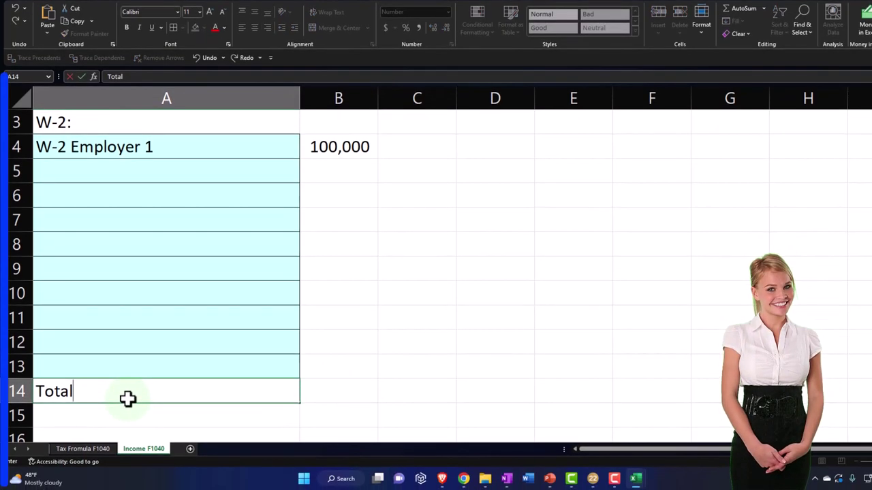
pyautogui.press('Tab')
pyautogui.press('Tab')
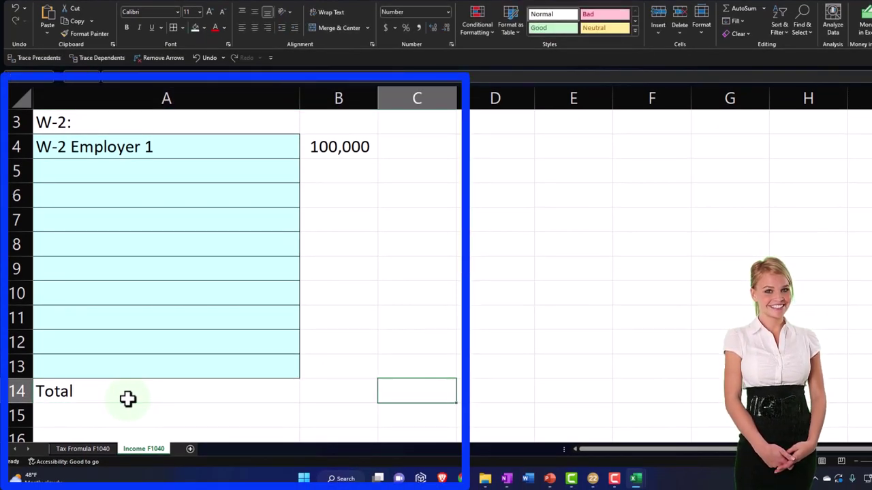
pyautogui.write('=sum(')
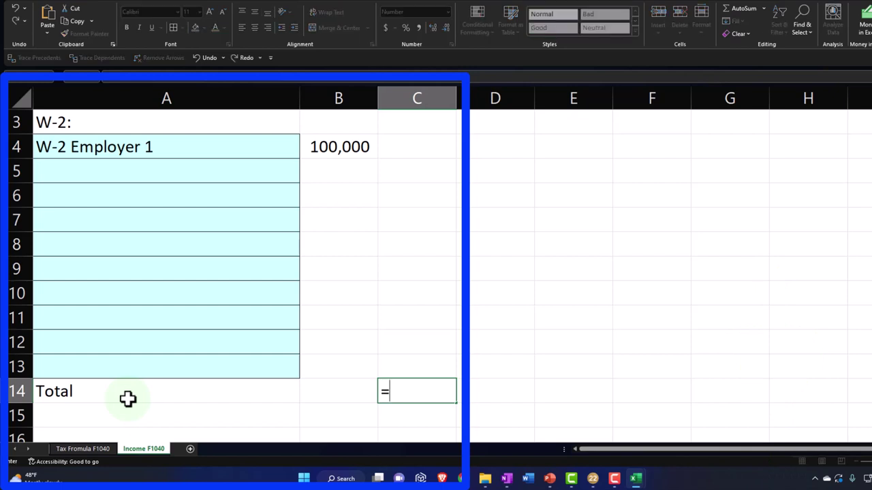
pyautogui.press('Left')
pyautogui.press('Up')
pyautogui.hotkey('shift', 'Up')
pyautogui.hotkey('shift', 'Up')
pyautogui.hotkey('shift', 'Up')
pyautogui.hotkey('shift', 'Up')
pyautogui.hotkey('shift', 'Up')
pyautogui.hotkey('shift', 'Up')
pyautogui.hotkey('shift', 'Up')
pyautogui.hotkey('shift', 'Up')
pyautogui.hotkey('shift', 'Up')
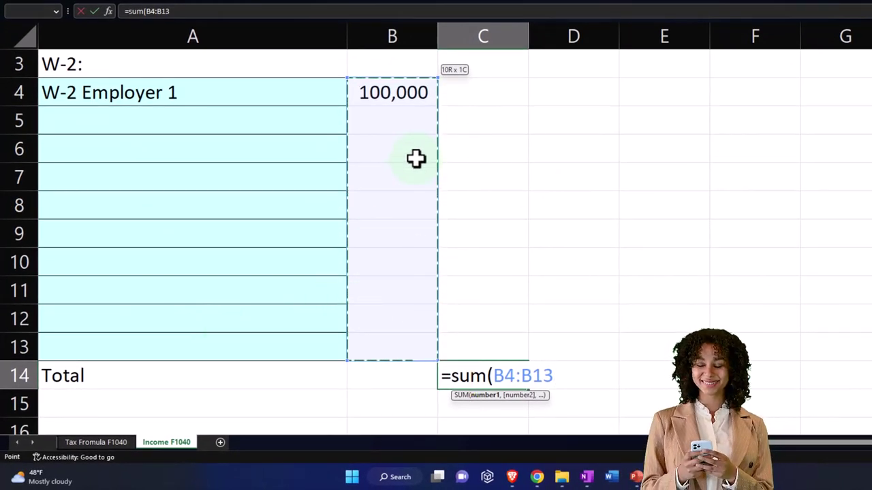
pyautogui.press('Return')
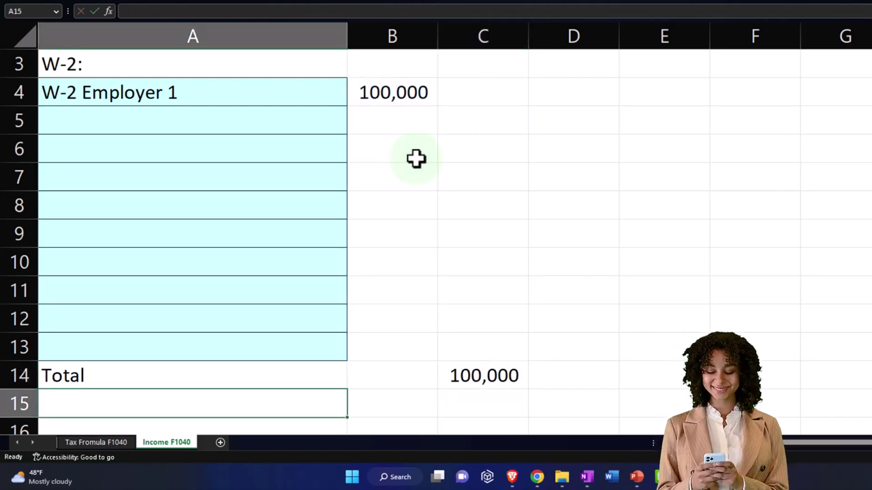
# Step: Apply the same pale blue fill and all borders to the W-2 block A4:B13, including the amount column
pyautogui.moveTo(109, 93); pyautogui.dragTo(380, 342)
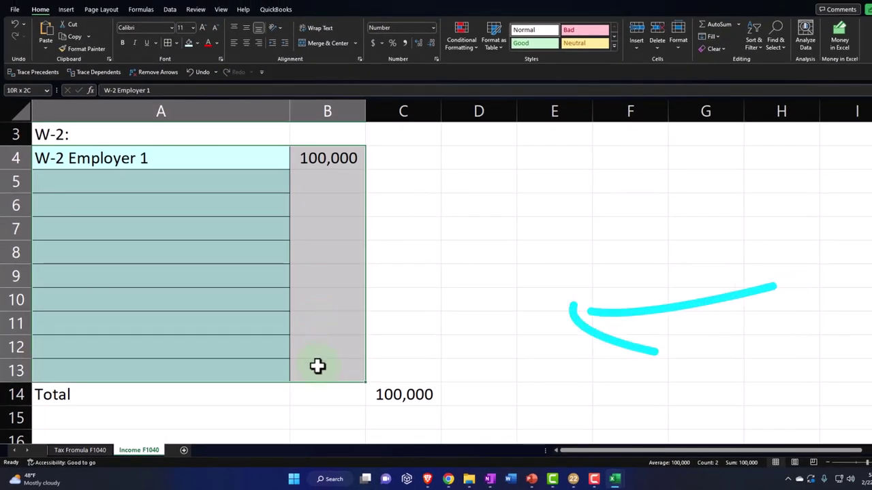
pyautogui.moveTo(317, 366); pyautogui.dragTo(317, 366)
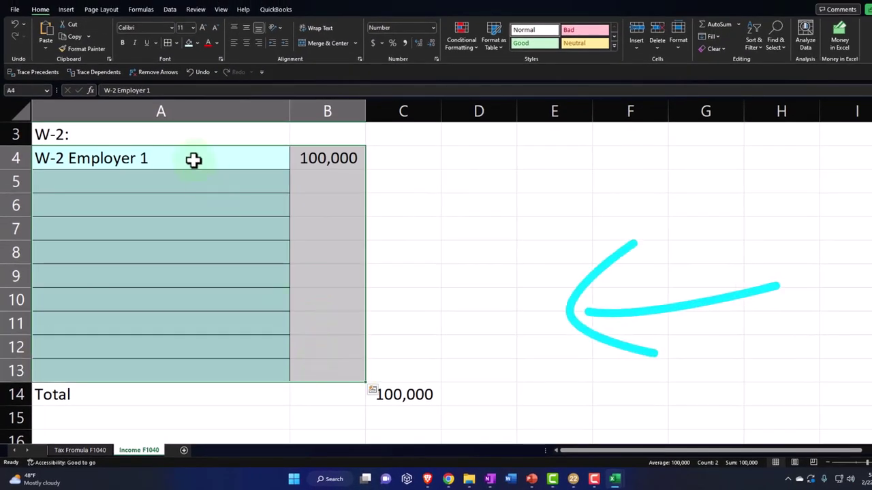
pyautogui.click(188, 42)
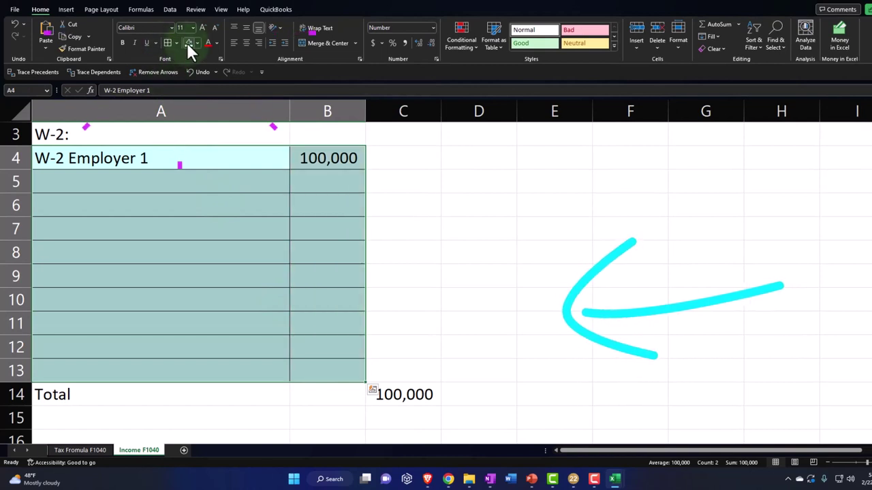
pyautogui.click(225, 280)
# Step: Change the label in cell A14 to "Total W-2 Income"
pyautogui.scroll(-1, 204, 306)
pyautogui.click(120, 324)
pyautogui.doubleClick(119, 324)
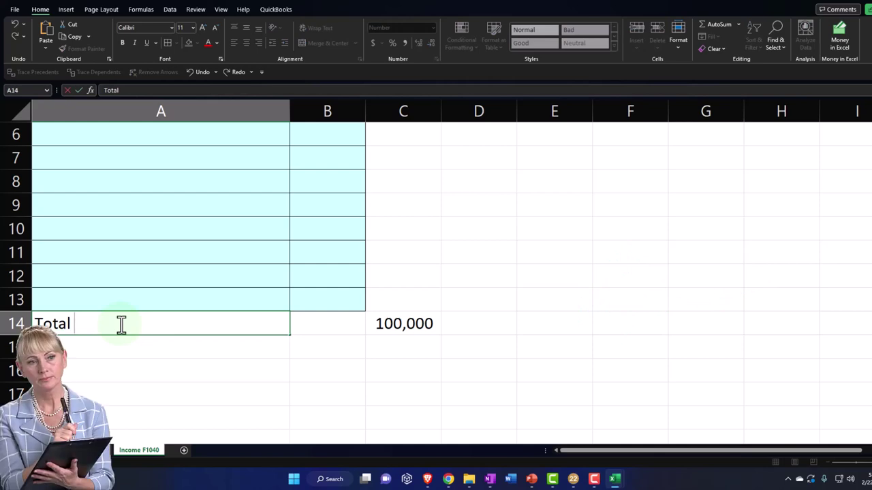
pyautogui.write('w-')
pyautogui.press('BackSpace')
pyautogui.press('BackSpace')
pyautogui.write('W-2 ')
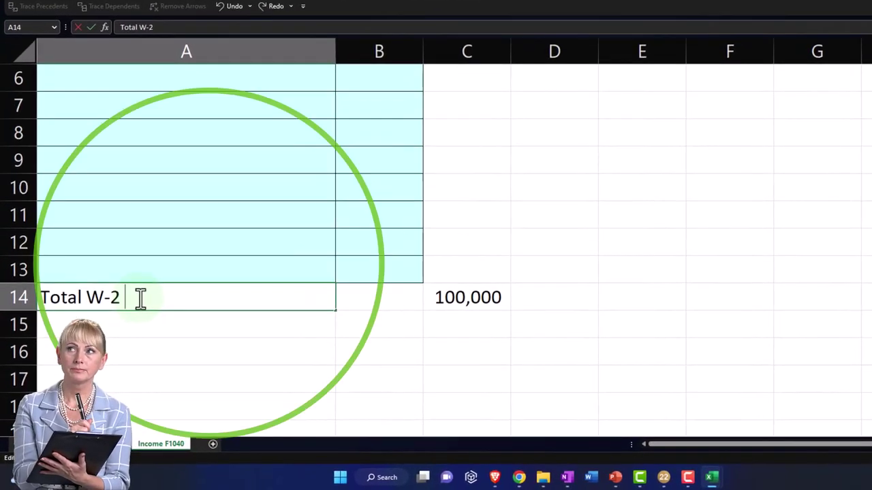
pyautogui.write('Income')
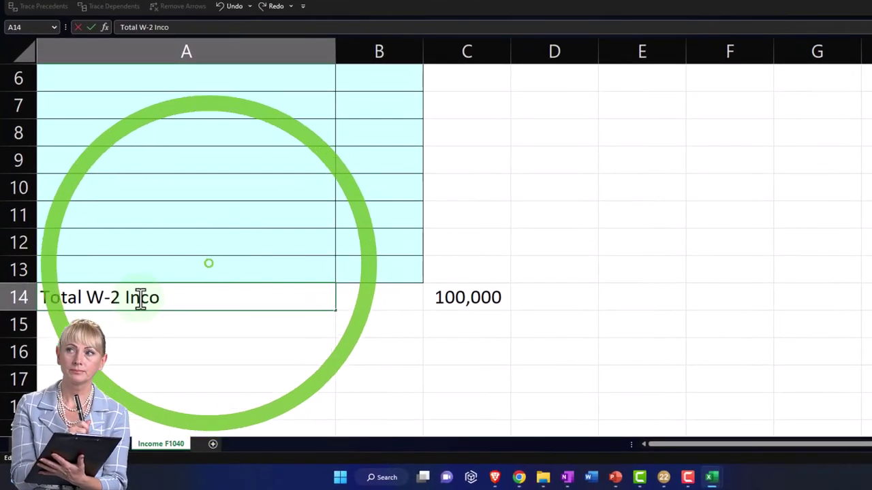
pyautogui.press('Return')
pyautogui.press('Return')
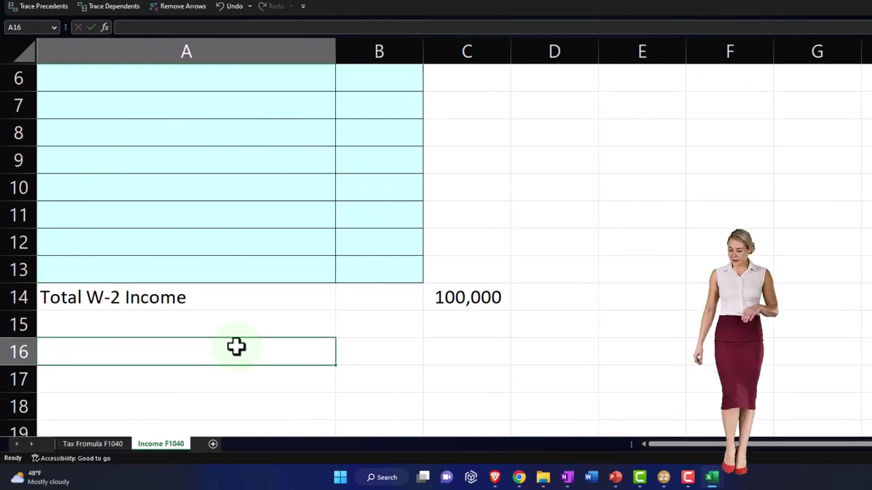
# Step: Enter the label "Total Income Form 1040" in cell A16
pyautogui.write('Total')
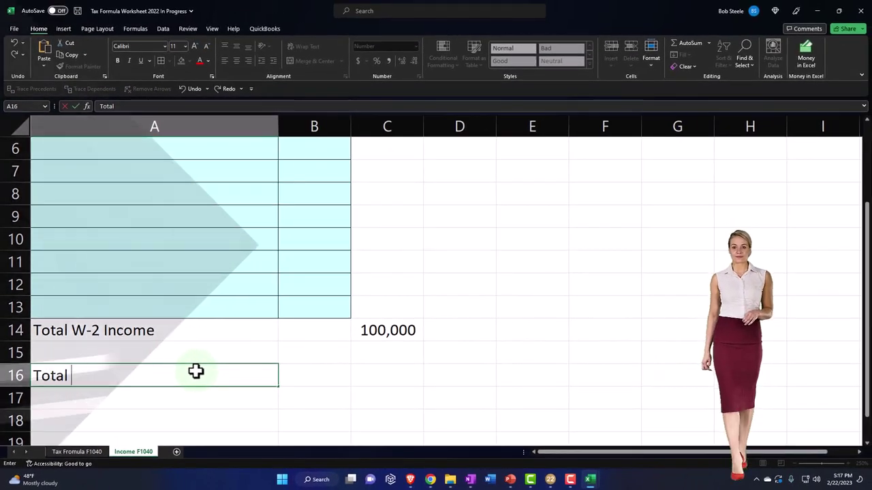
pyautogui.write(' Income')
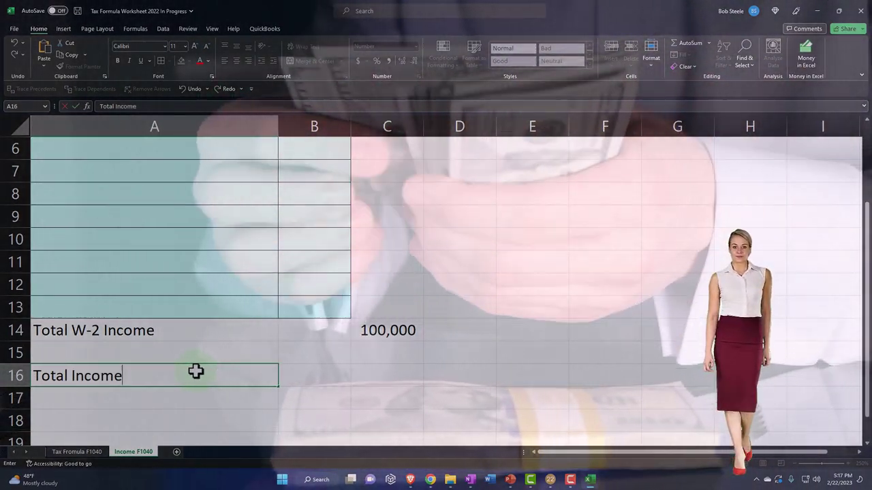
pyautogui.write(' Form')
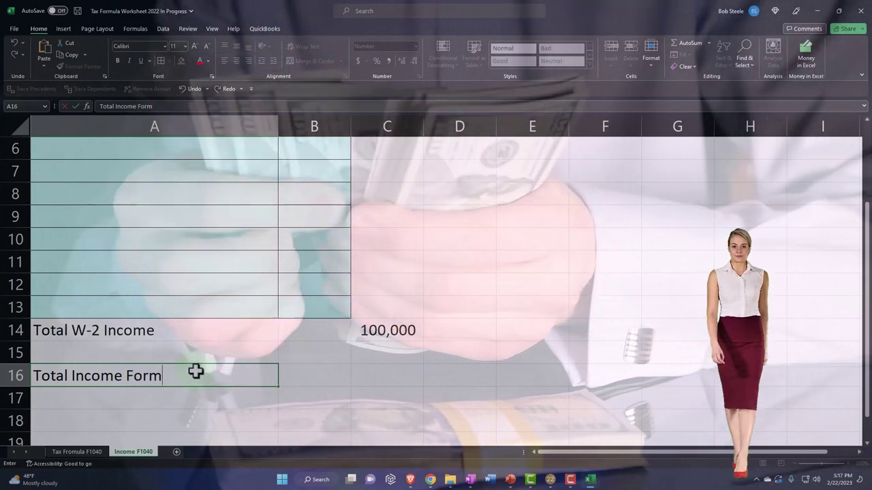
pyautogui.write(' 1040')
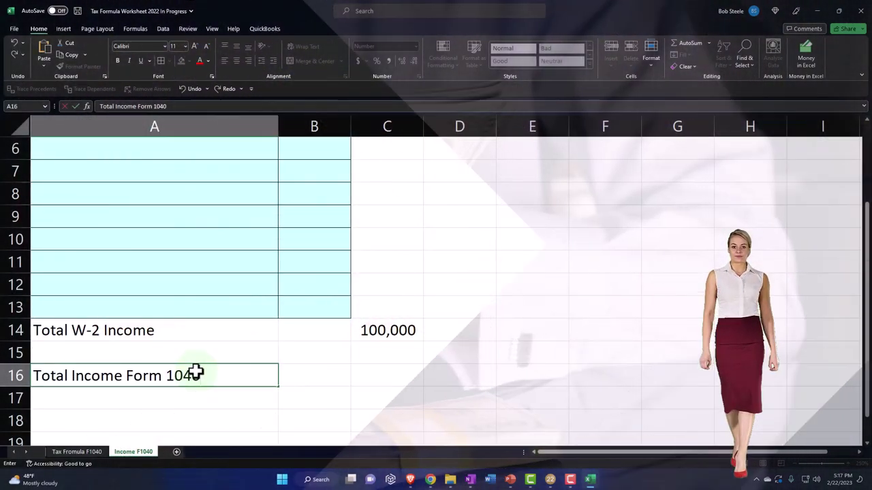
# Step: Total the column C income amounts above in cell C16 with a SUM formula
pyautogui.press('Tab')
pyautogui.press('Tab')
pyautogui.write('=sum(')
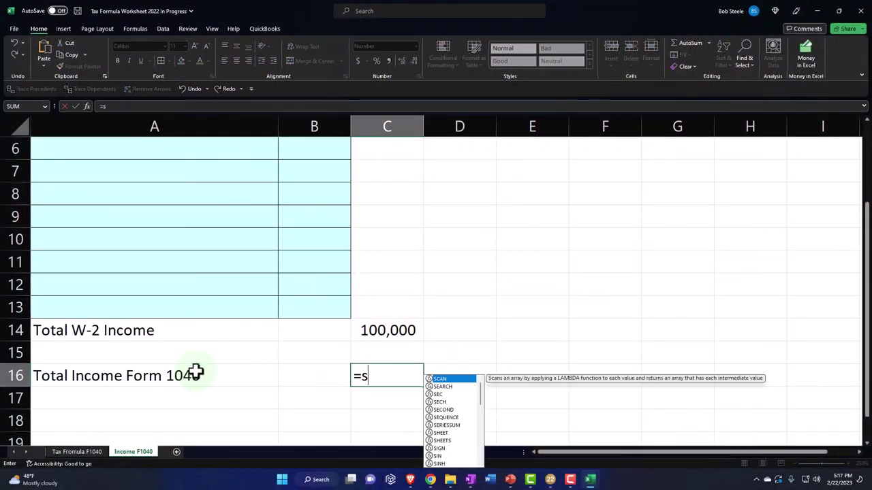
pyautogui.press('Up')
pyautogui.hotkey('shift', 'Up')
pyautogui.hotkey('shift', 'Up')
pyautogui.hotkey('shift', 'Up')
pyautogui.hotkey('shift', 'Up')
pyautogui.hotkey('shift', 'Up')
pyautogui.hotkey('shift', 'Up')
pyautogui.hotkey('shift', 'Up')
pyautogui.hotkey('shift', 'Up')
pyautogui.hotkey('shift', 'Up')
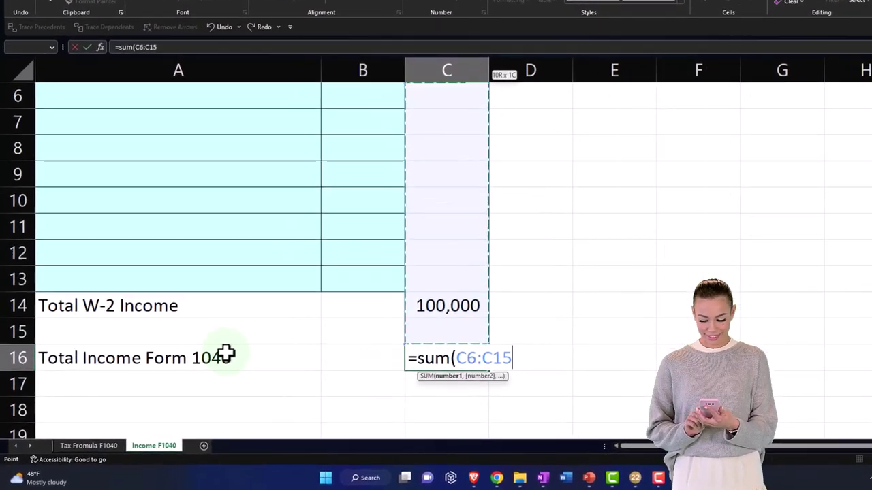
pyautogui.hotkey('shift', 'Up')
pyautogui.hotkey('shift', 'Up')
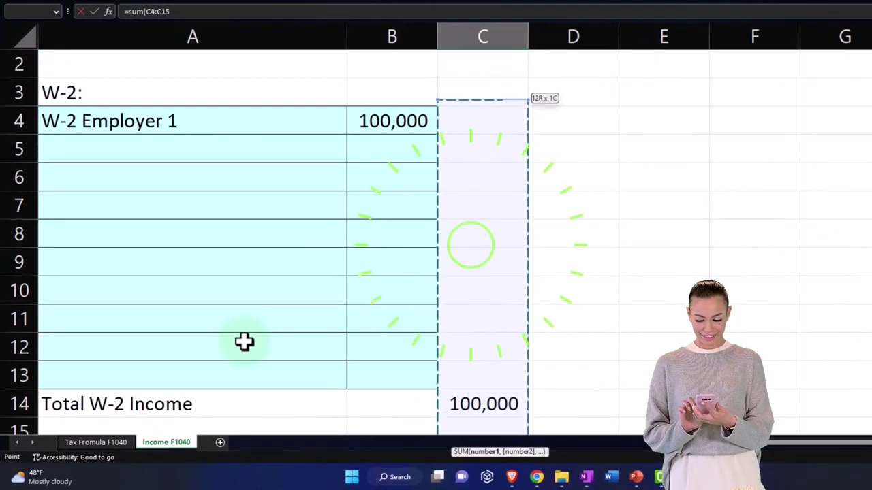
pyautogui.hotkey('shift', 'Down')
pyautogui.hotkey('shift', 'Down')
pyautogui.hotkey('shift', 'Down')
pyautogui.hotkey('shift', 'Down')
pyautogui.hotkey('shift', 'Down')
pyautogui.hotkey('shift', 'Down')
pyautogui.hotkey('shift', 'Down')
pyautogui.hotkey('shift', 'Down')
pyautogui.hotkey('shift', 'Down')
pyautogui.hotkey('shift', 'Down')
pyautogui.hotkey('shift', 'Down')
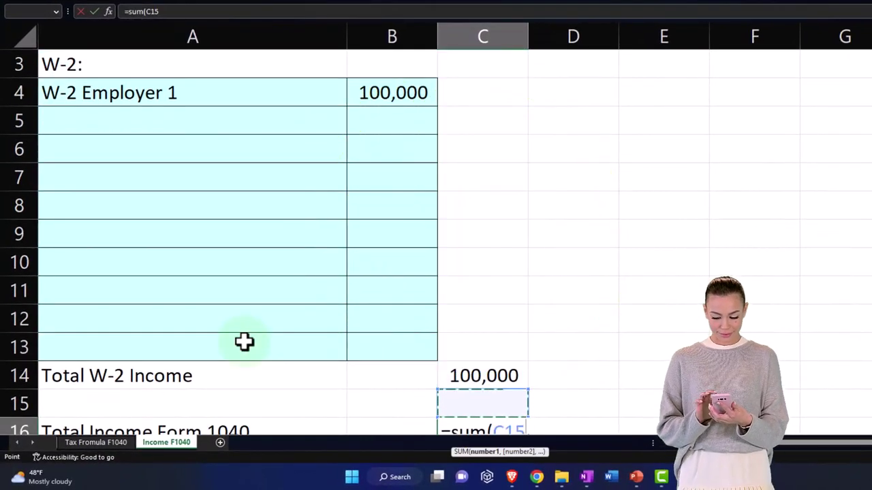
pyautogui.press('Return')
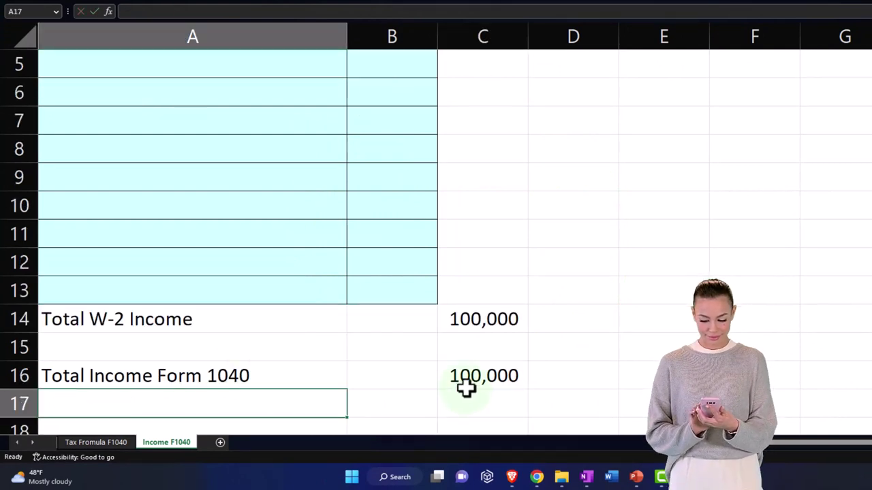
# Step: Link cell D1 for Income on the Tax Fromula F1040 sheet to cell C16 of the Income F1040 sheet
pyautogui.click(93, 443)
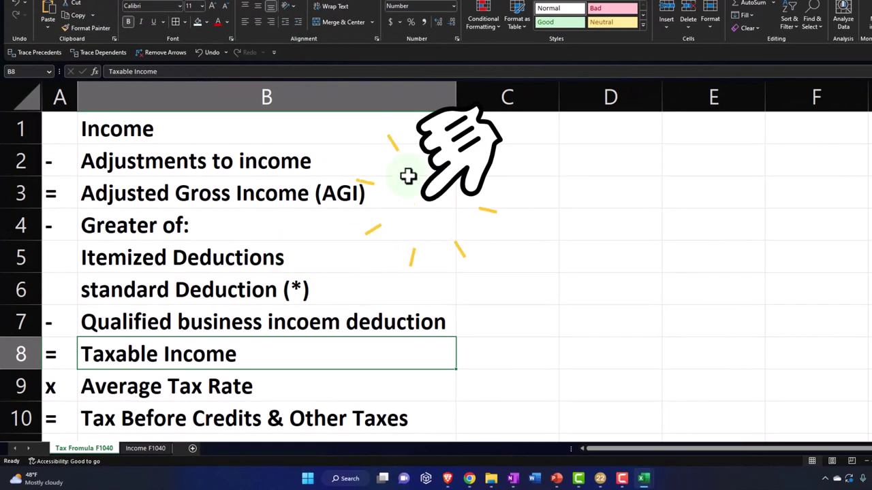
pyautogui.click(587, 130)
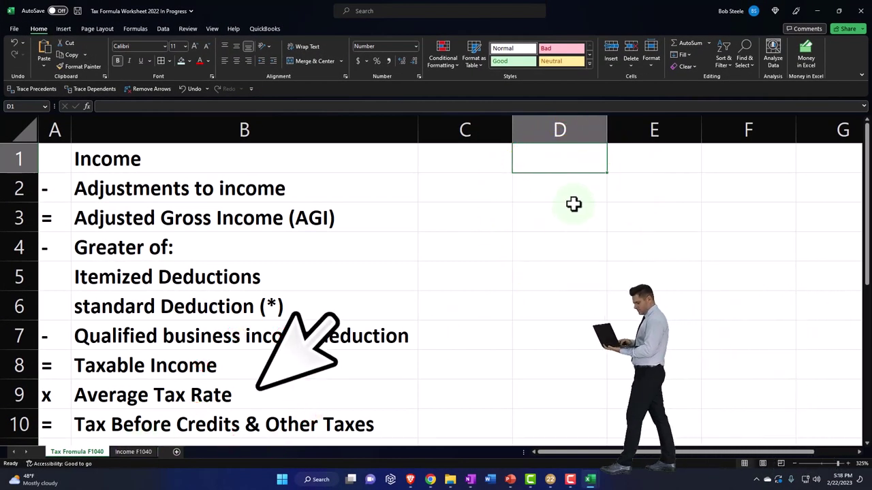
pyautogui.write('=')
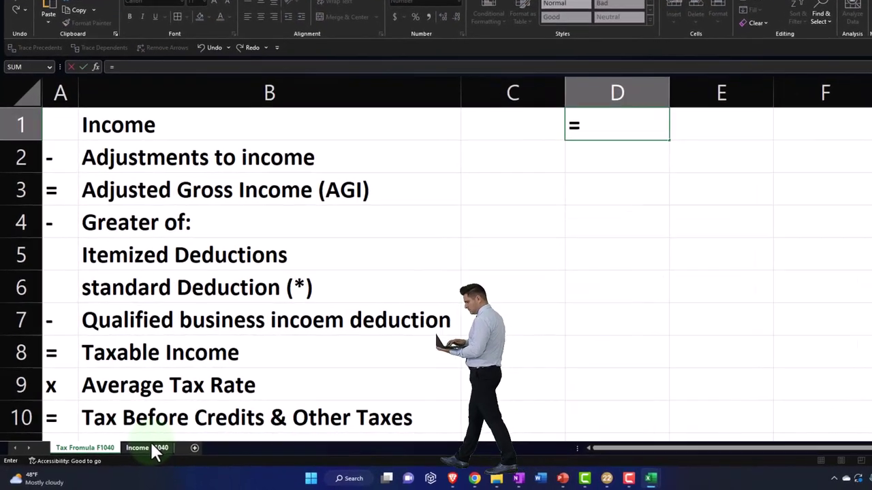
pyautogui.click(134, 452)
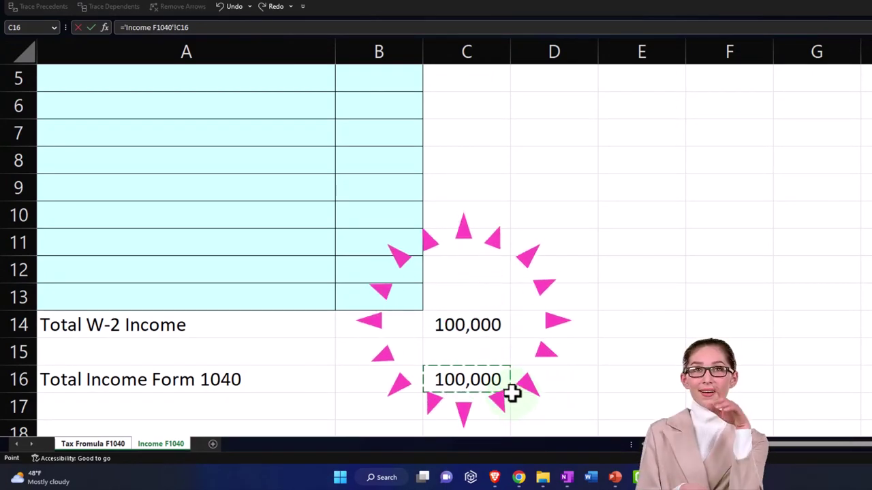
pyautogui.press('Return')
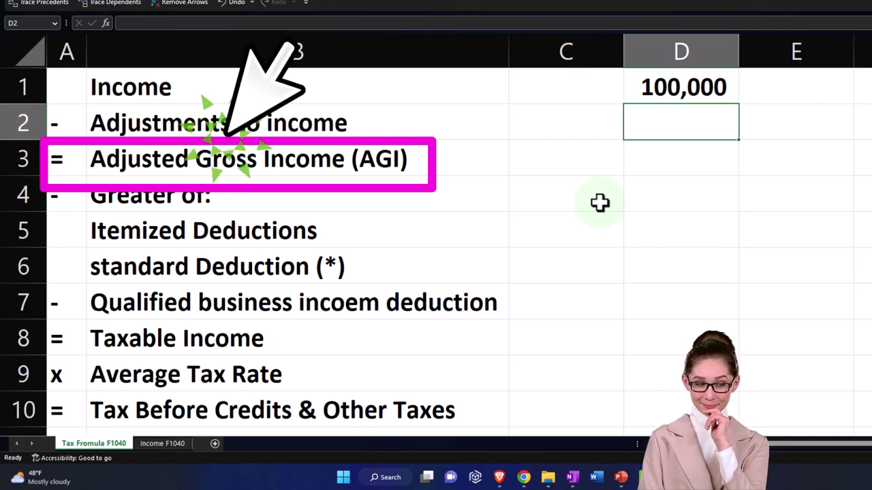
# Step: Enter 0 for Adjustments to income in D2 and compare with the income and adjustment lines of Form 1040 in Lacerte
pyautogui.write('0')
pyautogui.press('Return')
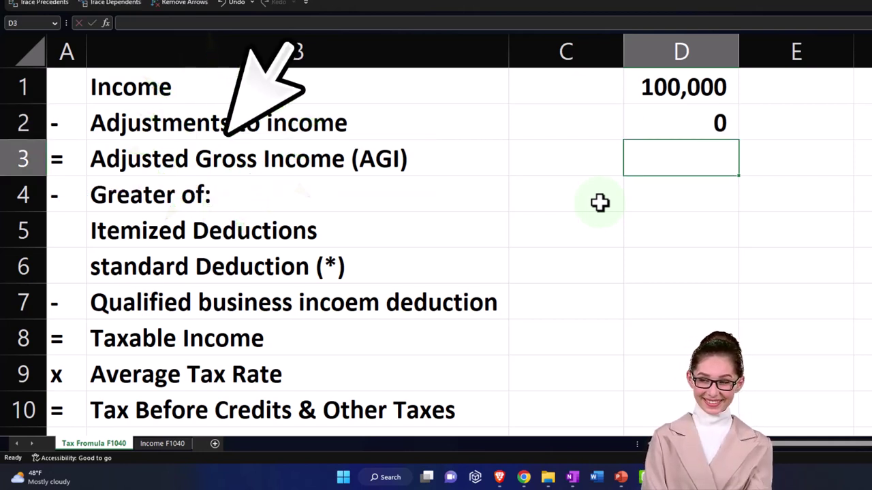
pyautogui.press('Up')
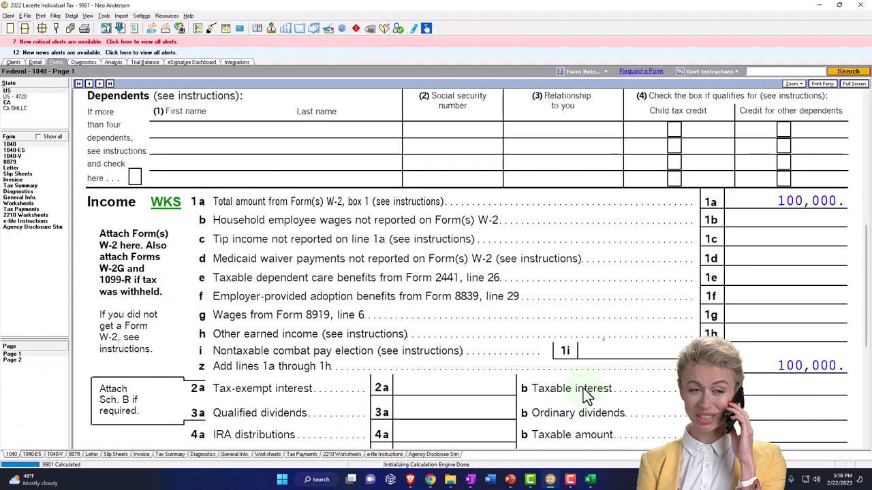
pyautogui.scroll(-5, 583, 393)
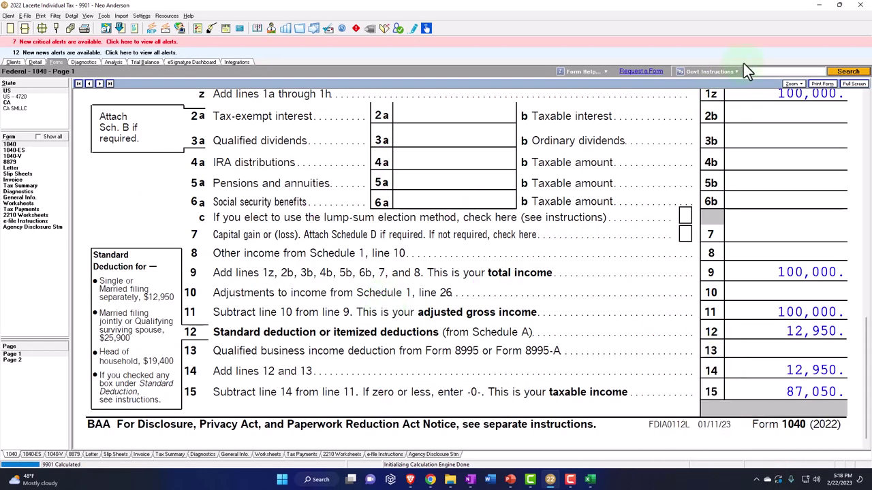
pyautogui.click(820, 6)
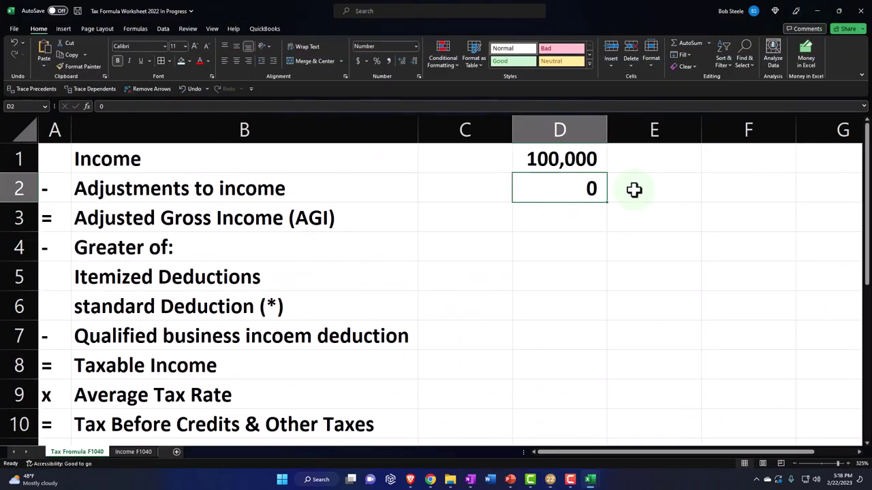
# Step: Underline the adjustments amount in D2 and calculate Adjusted Gross Income in D3 as =D1-D2
pyautogui.click(141, 59)
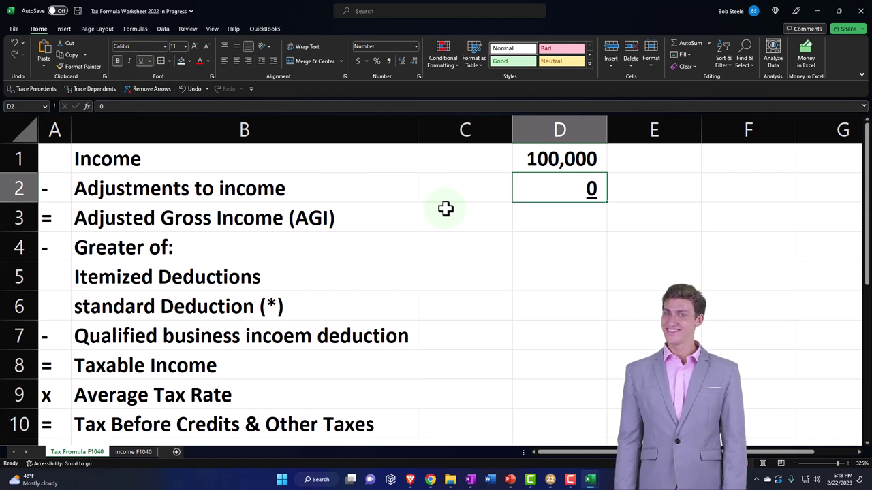
pyautogui.press('Return')
pyautogui.write('=')
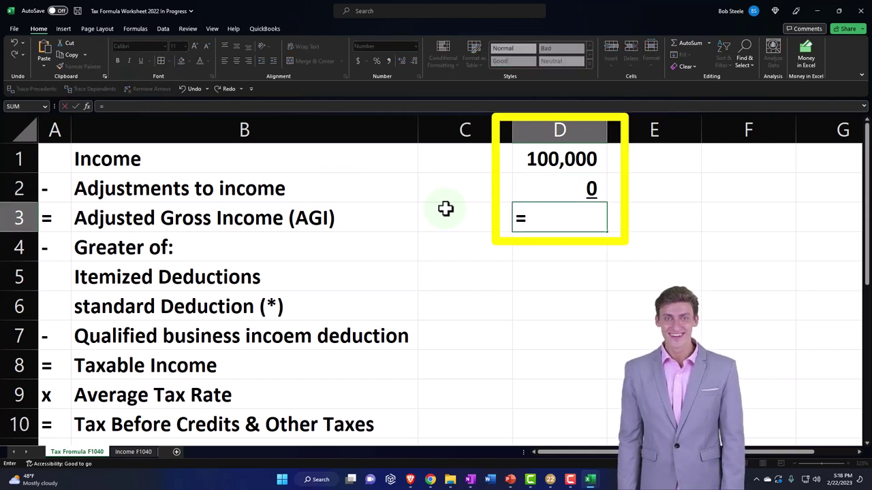
pyautogui.press('Up')
pyautogui.press('Up')
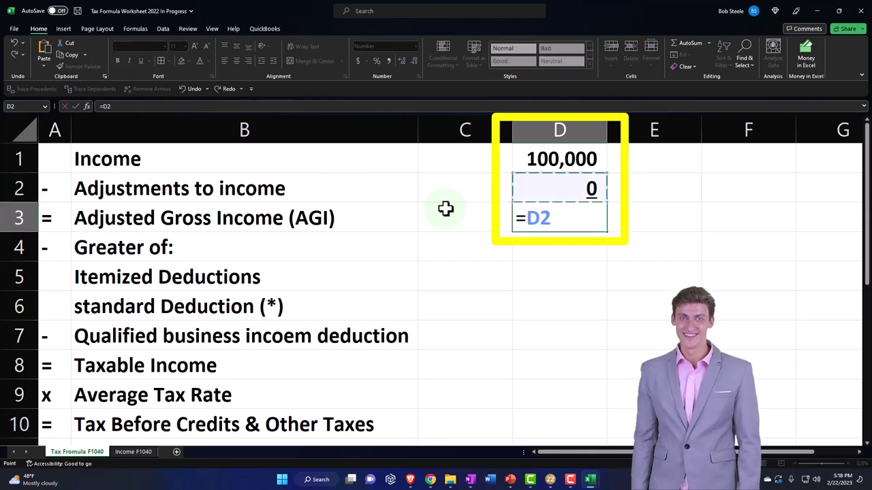
pyautogui.write('-')
pyautogui.press('Up')
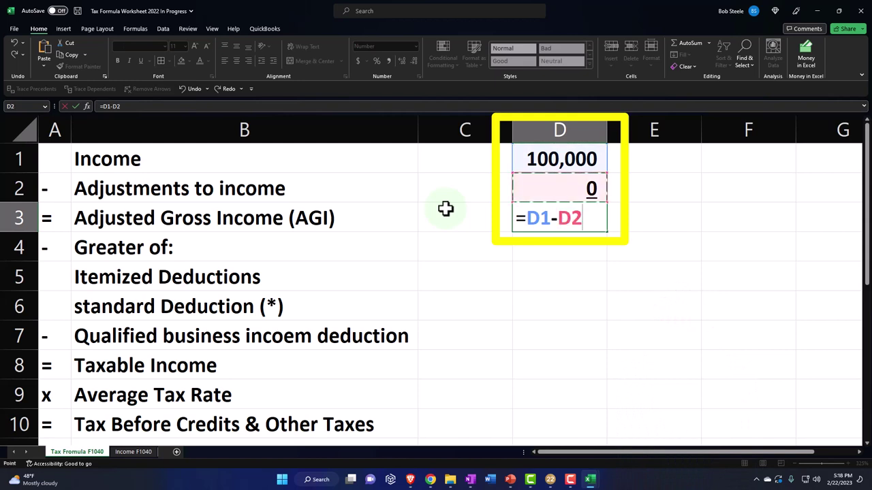
pyautogui.press('Return')
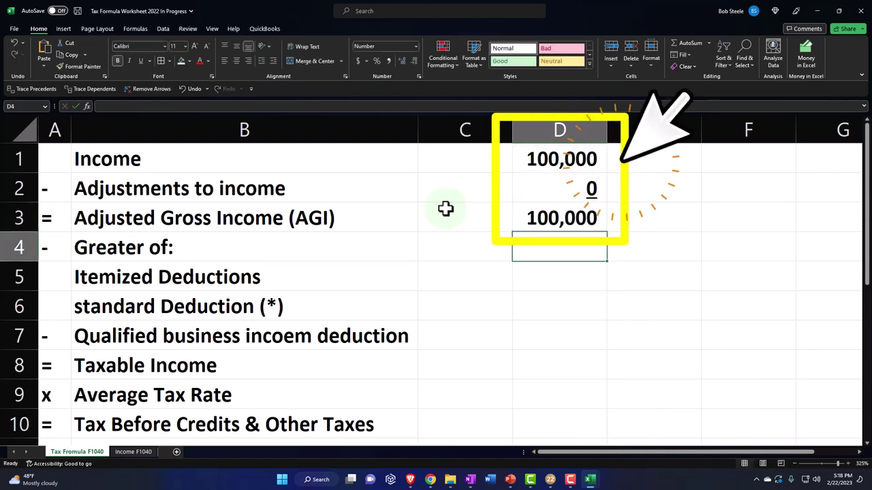
# Step: Indent the Itemized Deductions and standard Deduction labels in B5:B6 by one level
pyautogui.press('Left')
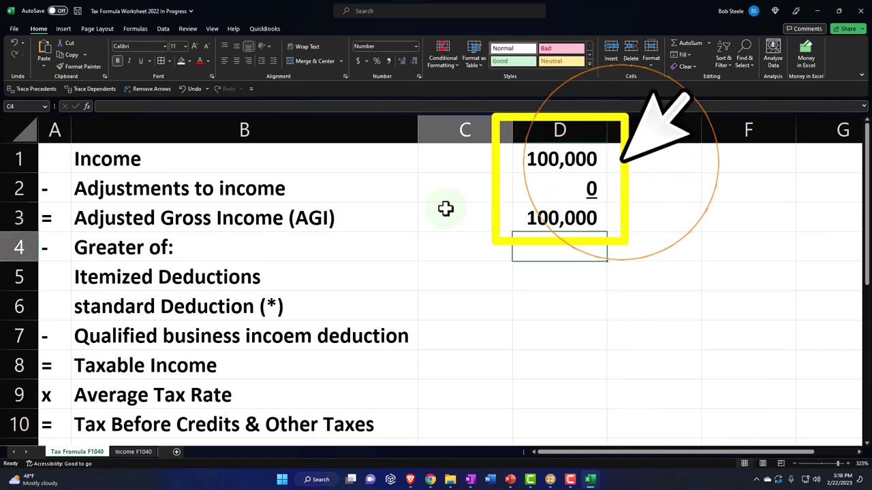
pyautogui.press('Left')
pyautogui.press('Left')
pyautogui.press('Right')
pyautogui.press('Down')
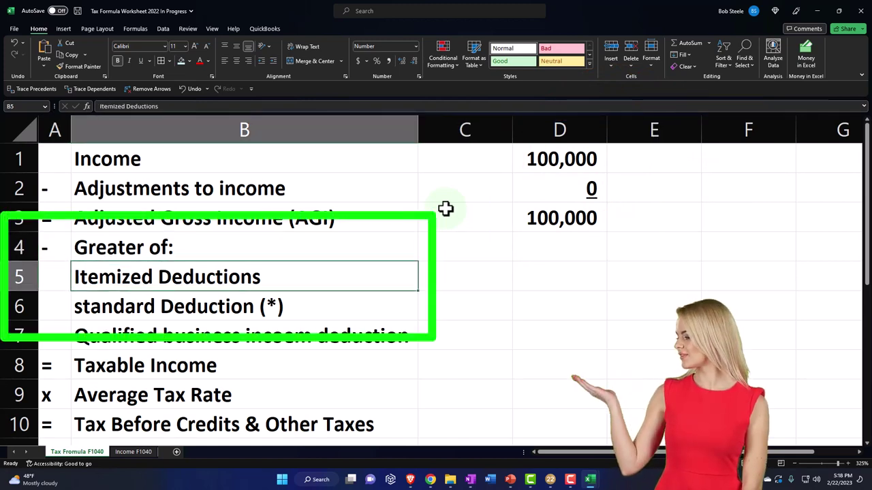
pyautogui.hotkey('shift', 'Down')
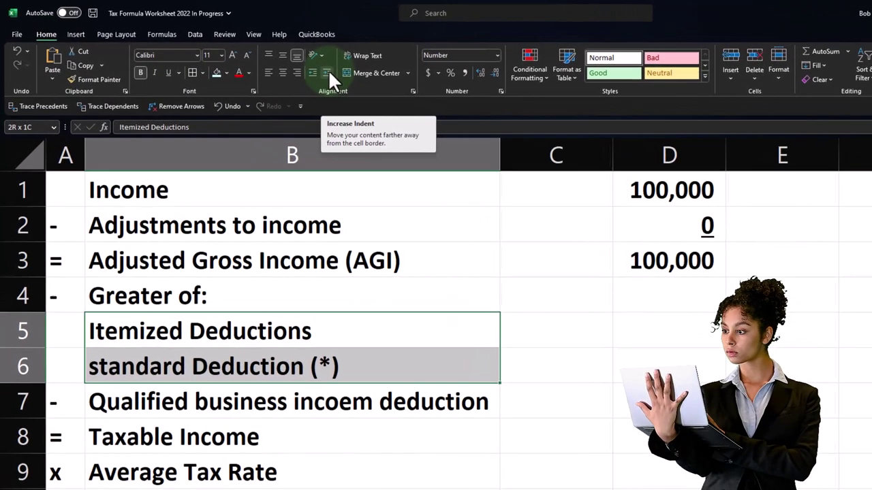
pyautogui.click(328, 72)
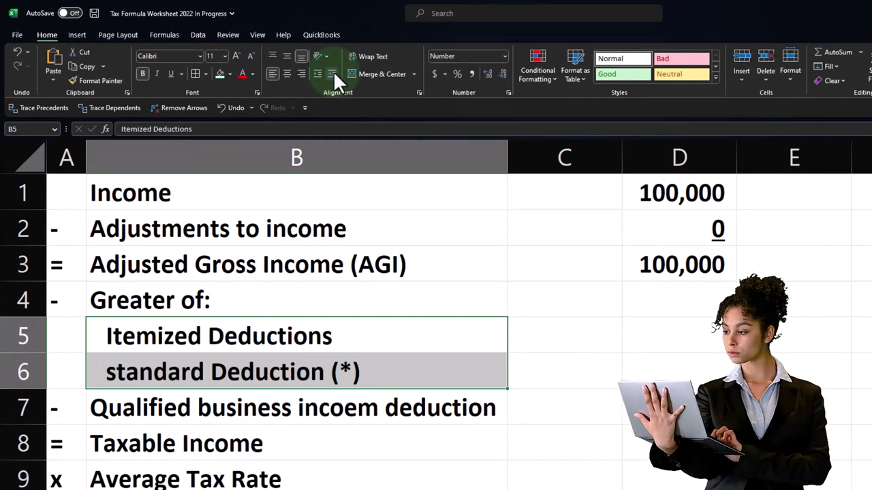
# Step: Enter 0 for Itemized Deductions in the inner column, cell C5
pyautogui.click(417, 314)
pyautogui.click(542, 340)
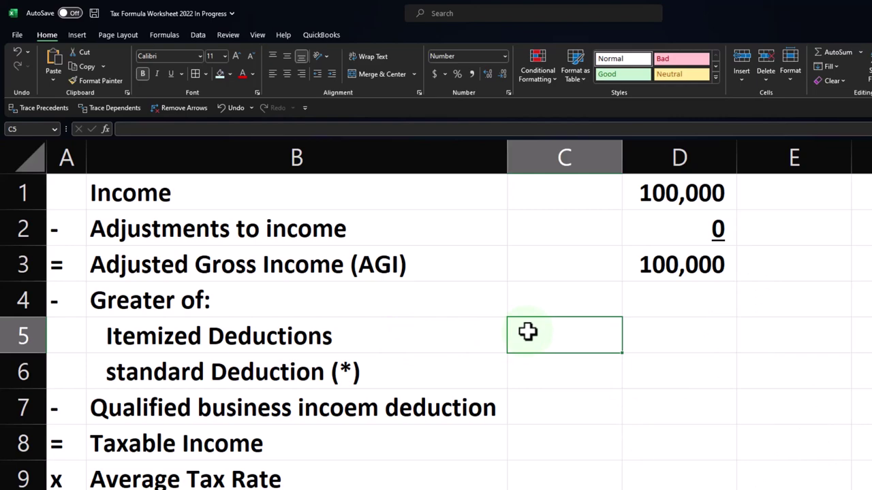
pyautogui.write('0')
pyautogui.press('Return')
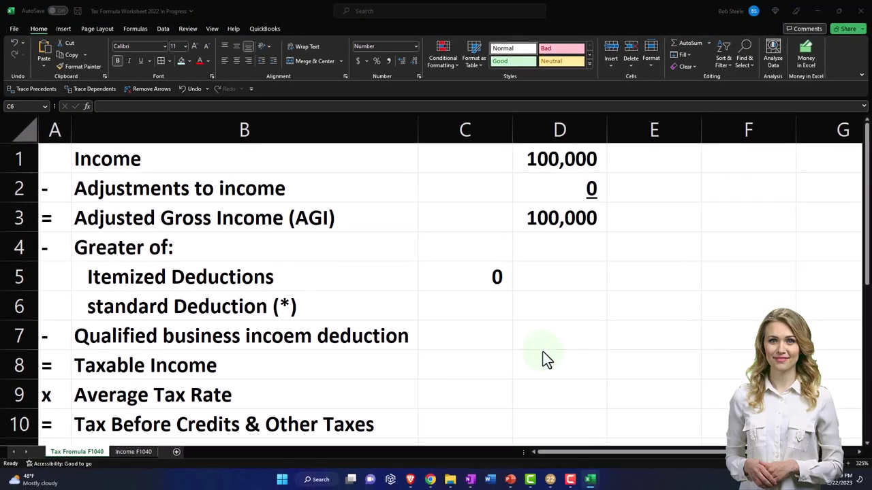
# Step: Enter the heading "Standard Deductions:" in cell B20, below the tax formula
pyautogui.scroll(-4, 274, 354)
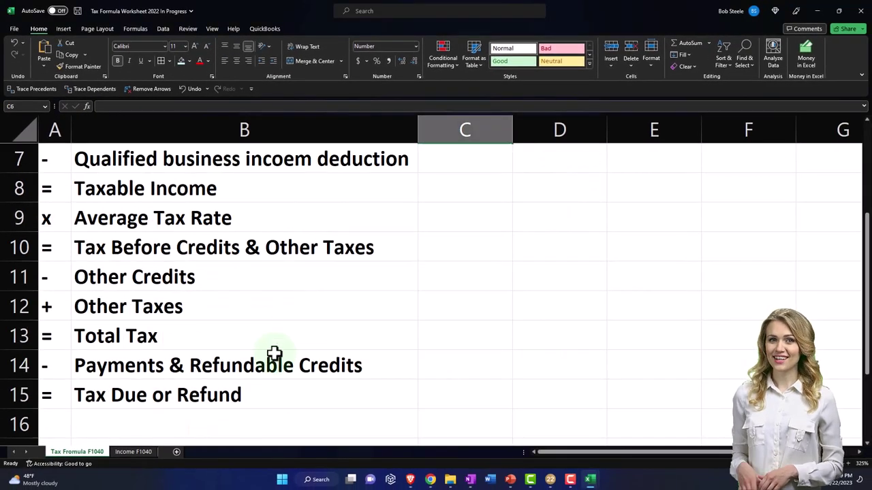
pyautogui.click(62, 306)
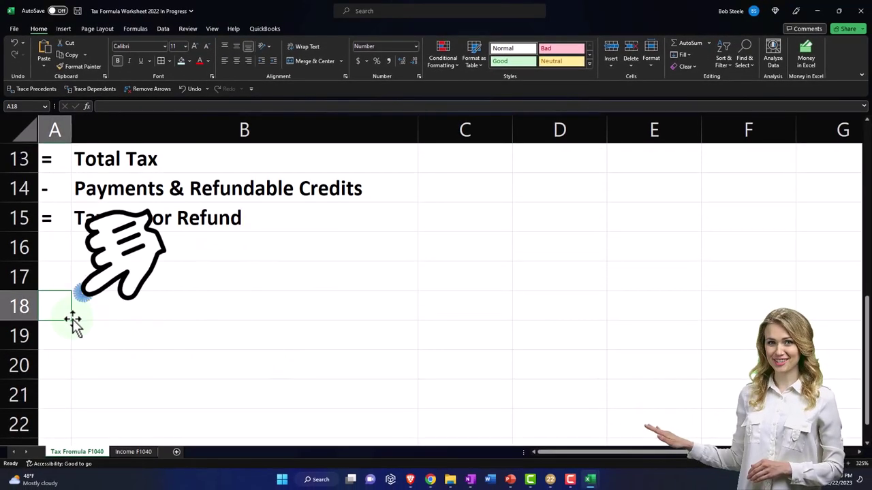
pyautogui.click(68, 337)
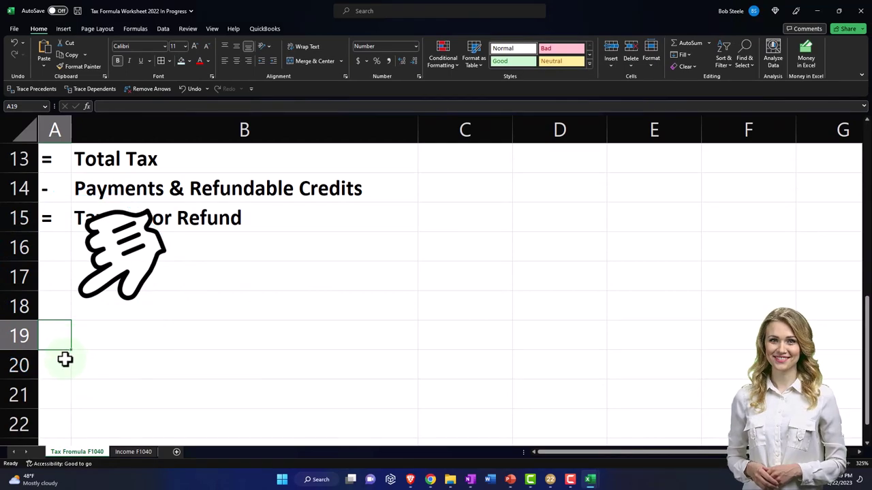
pyautogui.click(67, 360)
pyautogui.click(87, 361)
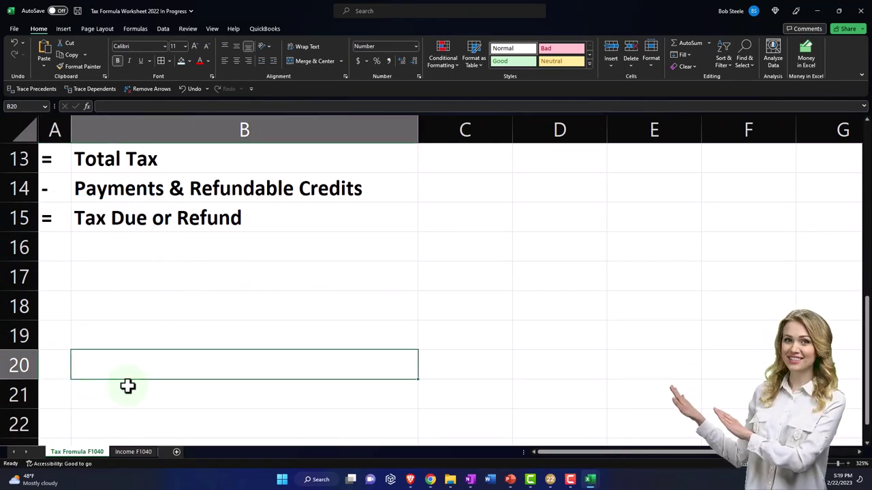
pyautogui.write('Standard')
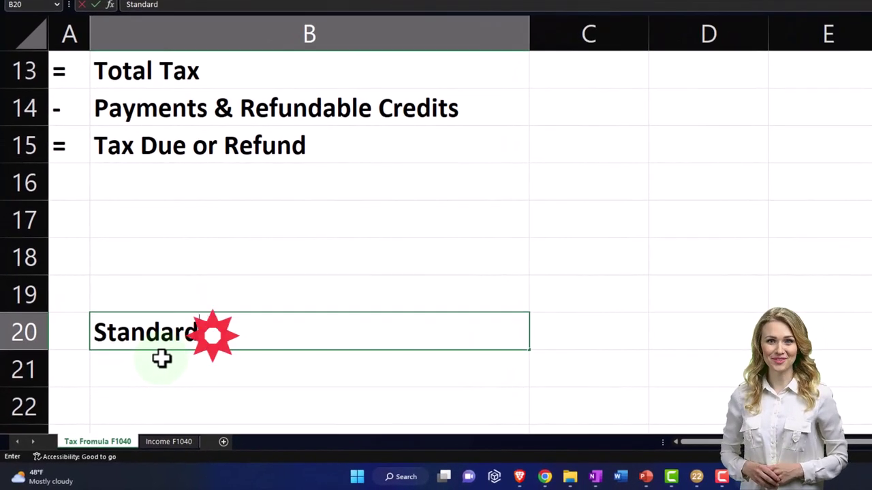
pyautogui.write(' Deduction')
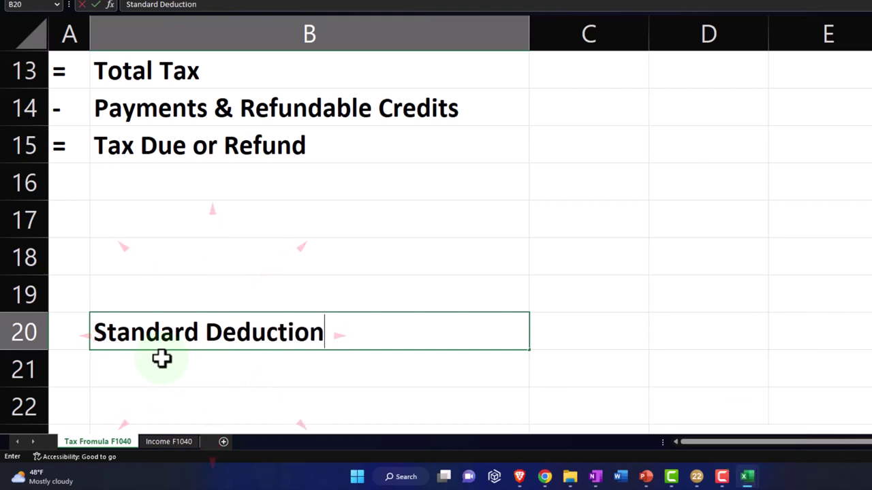
pyautogui.write('s:')
pyautogui.press('Return')
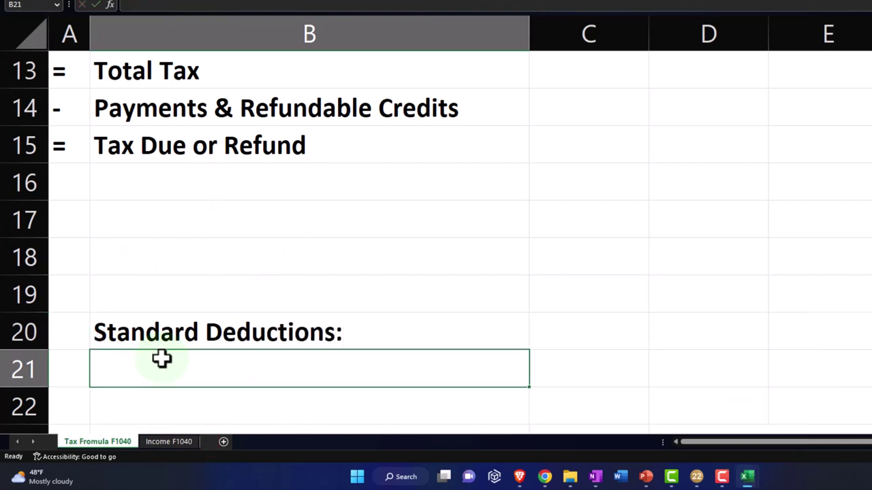
# Step: Check the standard deduction categories in Lacerte and enter the label "Siinge or Married Filing Separate (MFS)" in Excel cell B21
pyautogui.click(700, 476)
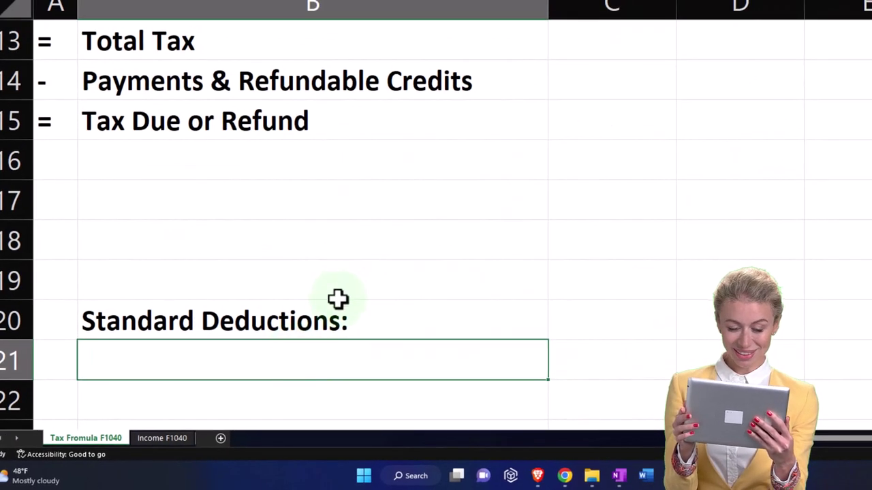
pyautogui.write('Sinc')
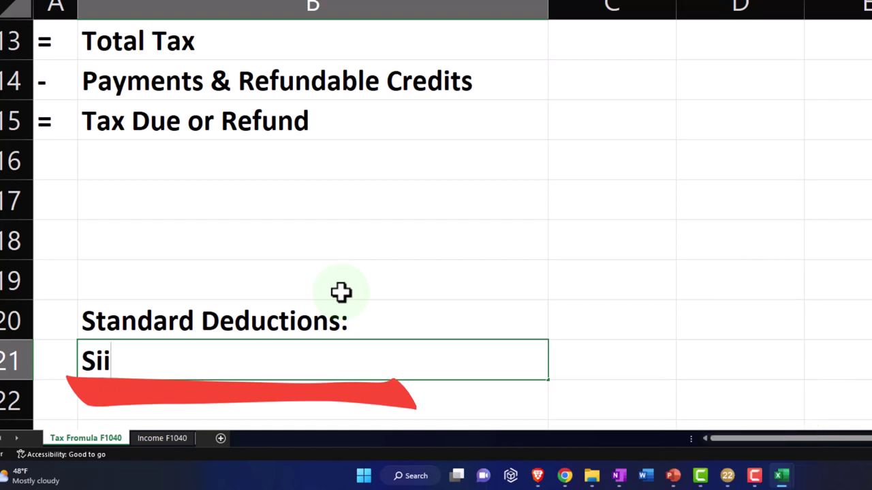
pyautogui.write('nge or Married Fi')
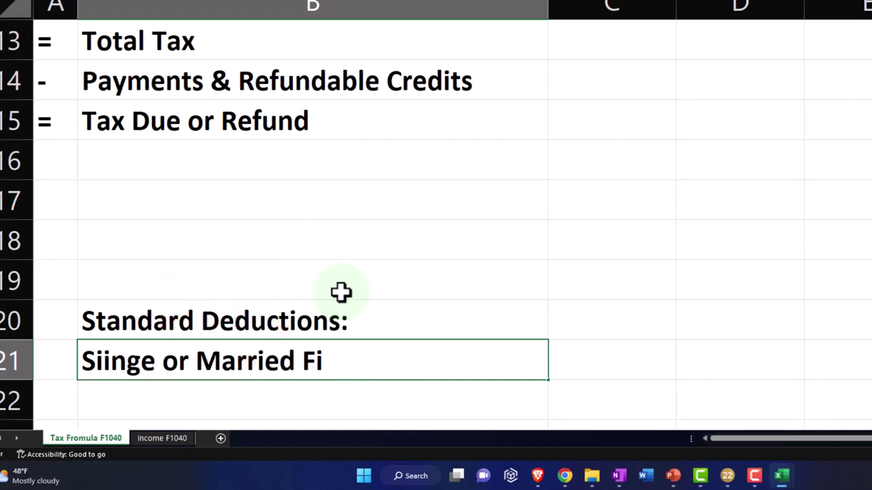
pyautogui.write('ling Separate')
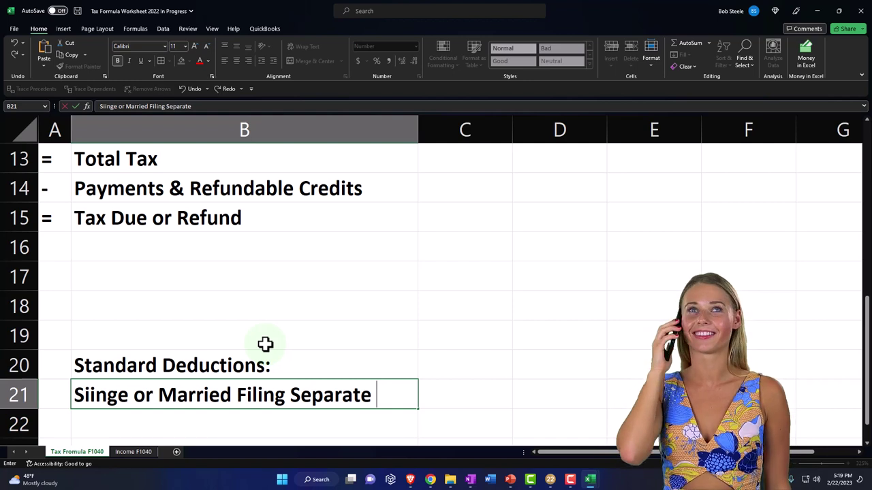
pyautogui.write('S)')
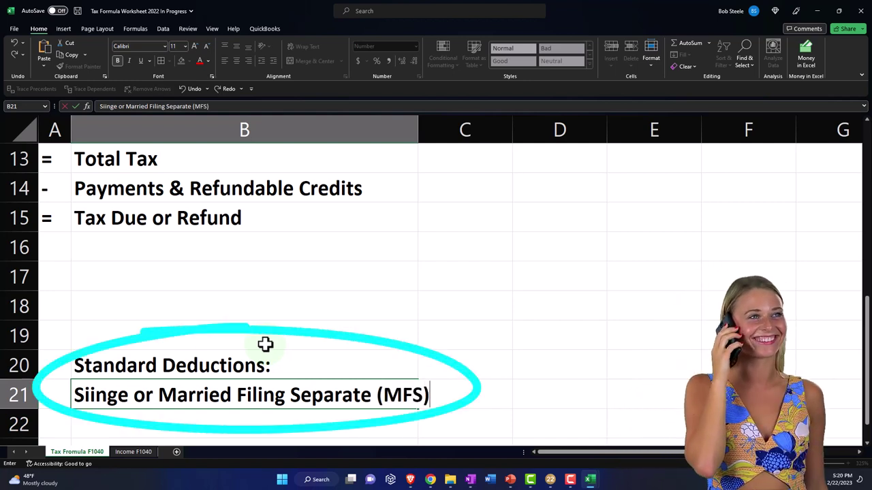
pyautogui.press('Return')
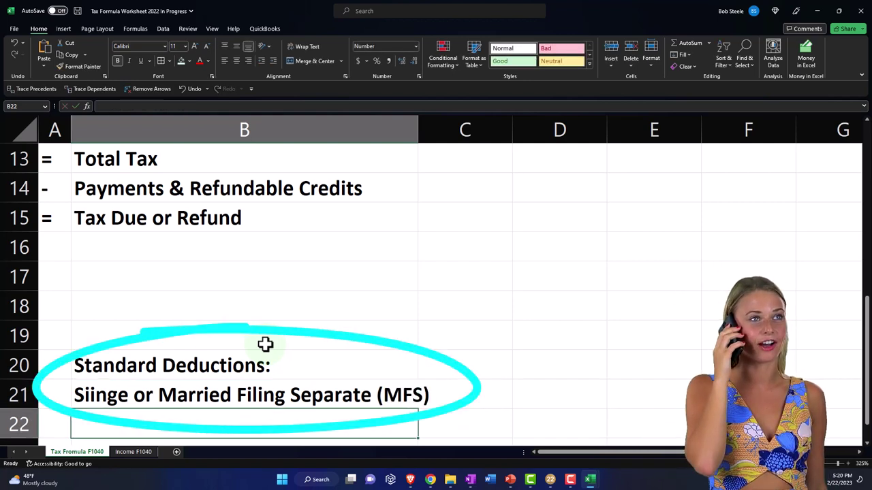
# Step: Enter 12,950 in C21 as the single or married filing separate standard deduction
pyautogui.press('Right')
pyautogui.press('Right')
pyautogui.press('Up')
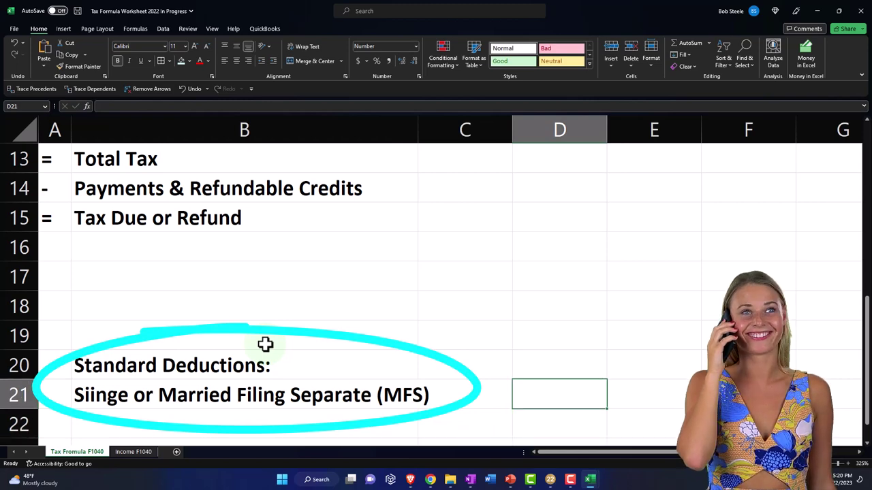
pyautogui.press('Left')
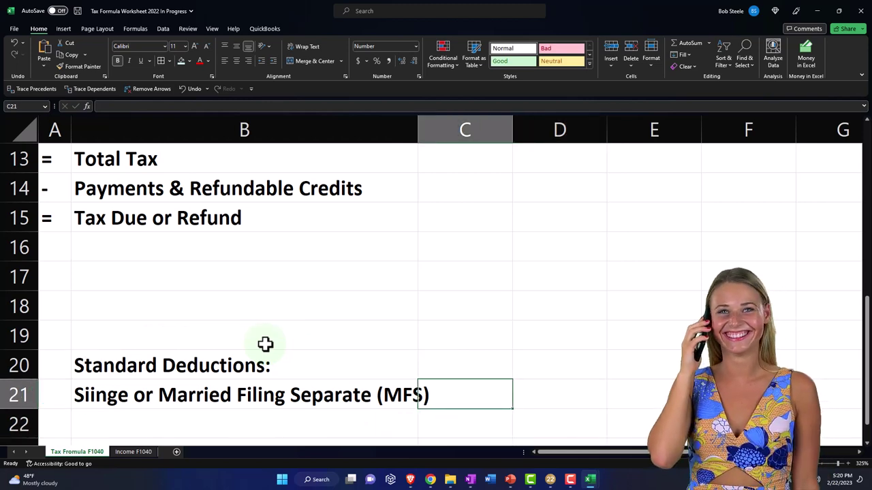
pyautogui.write('1')
pyautogui.write('2,950')
pyautogui.press('Return')
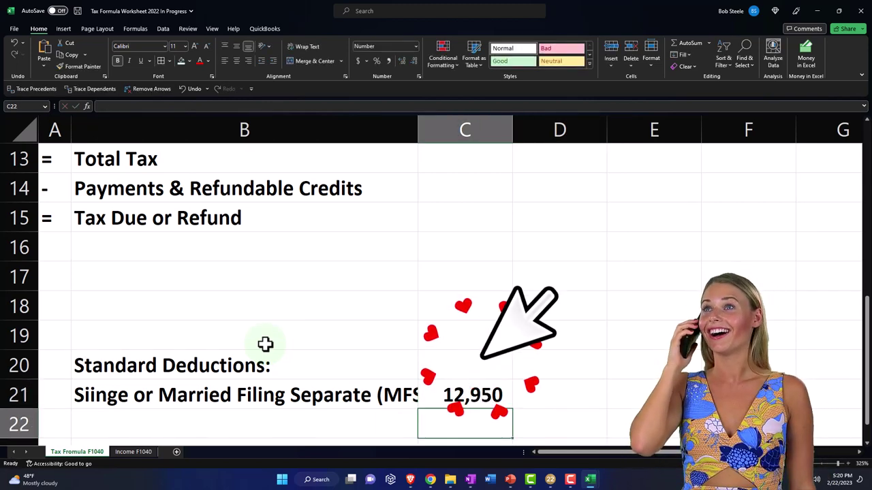
# Step: Enter the label "Married Filing Joint (MFJ)" in cell B22
pyautogui.press('Left')
pyautogui.press('Up')
pyautogui.press('Down')
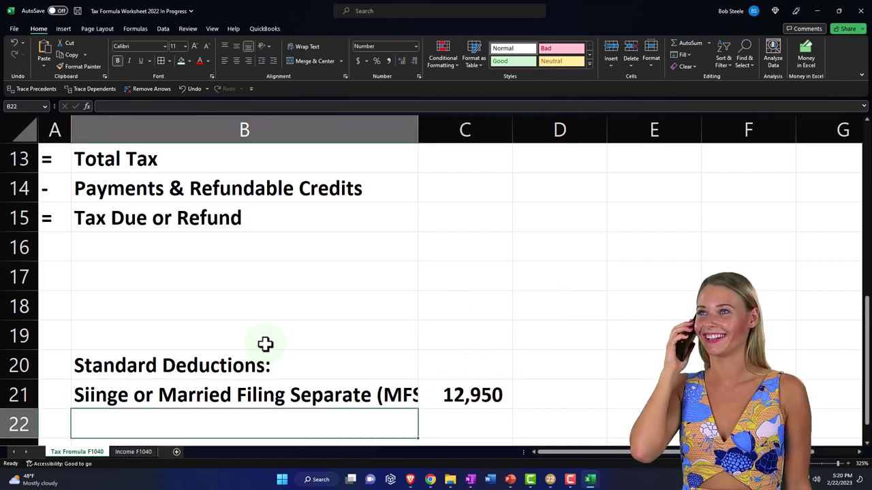
pyautogui.write('Ma')
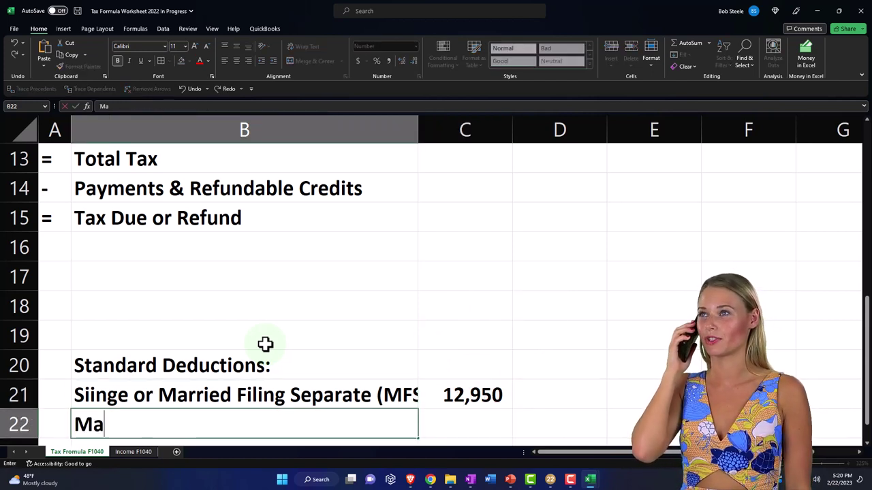
pyautogui.write('rried Filing ')
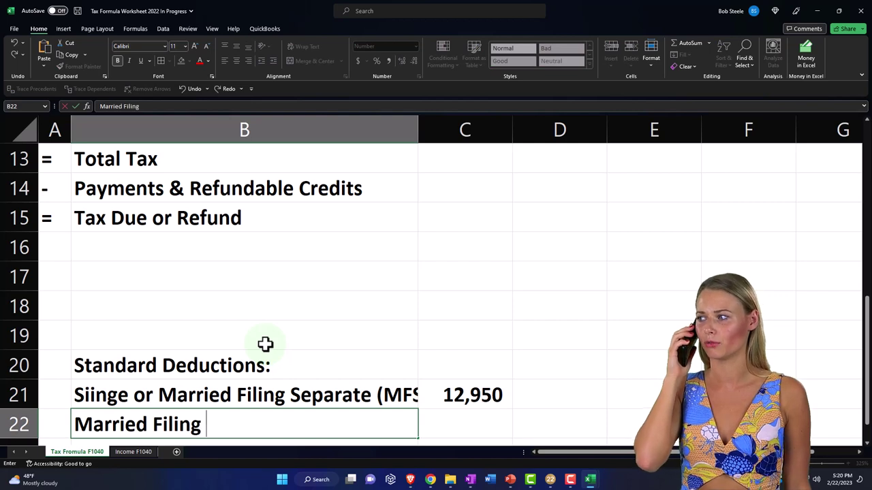
pyautogui.write('Joint ')
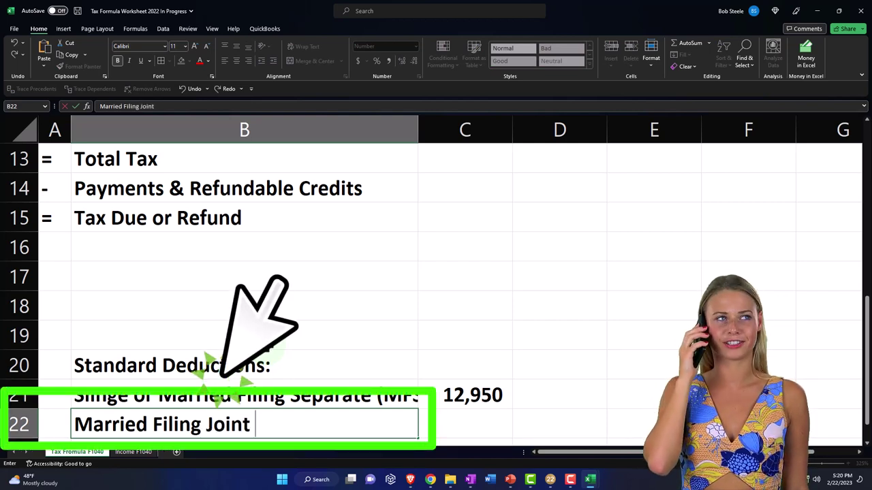
pyautogui.write('(')
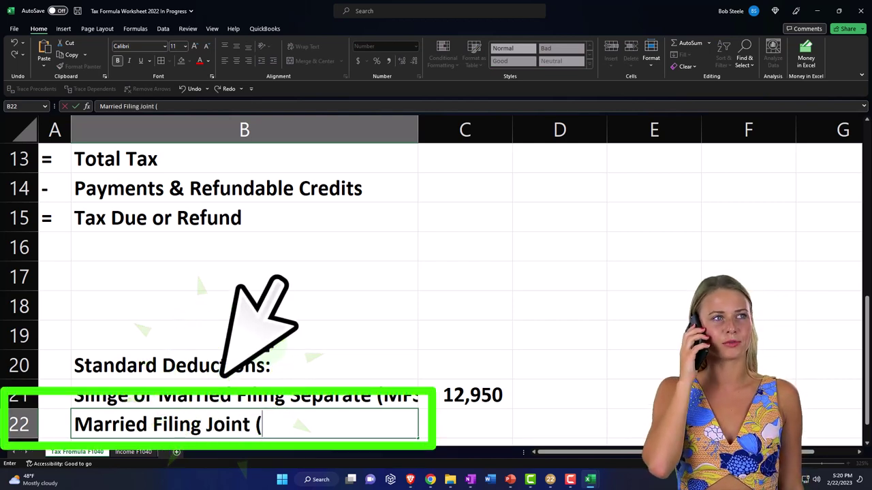
pyautogui.write('MFJ')
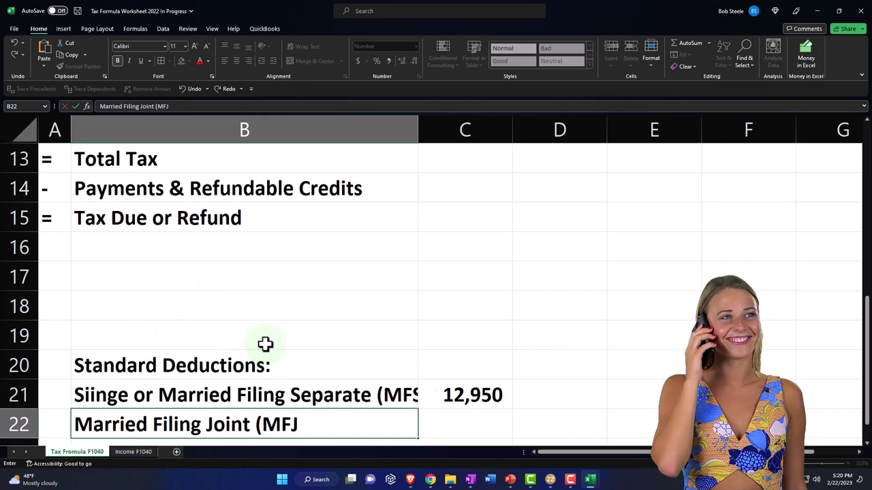
# Step: Calculate the married filing joint standard deduction in C22 as =C21*2
pyautogui.press('Tab')
pyautogui.write('=C21*')
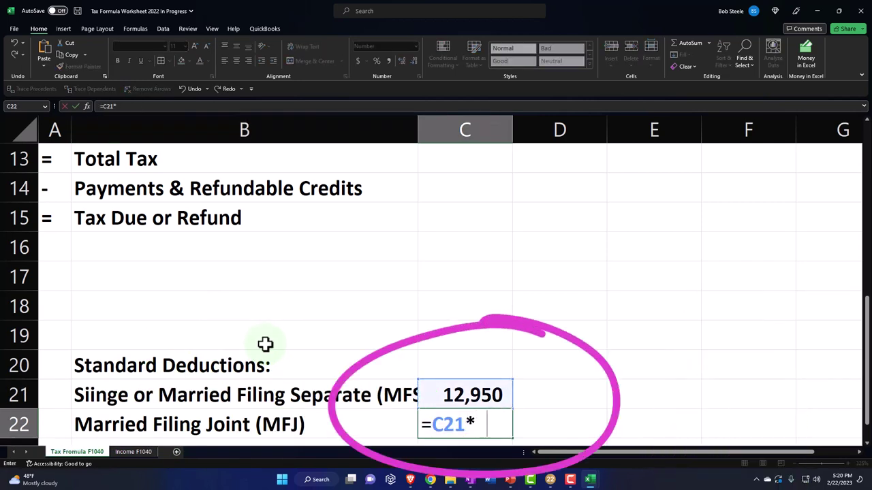
pyautogui.write('2')
pyautogui.press('Return')
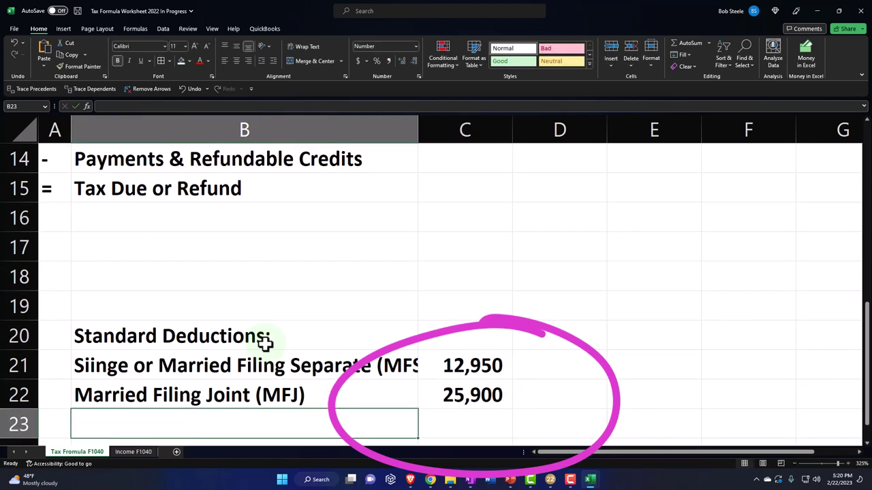
# Step: Look up the head of household deduction in Lacerte and enter "Head of Household (HOH)" in B23 with 19,400 in C23 in Excel
pyautogui.click(549, 479)
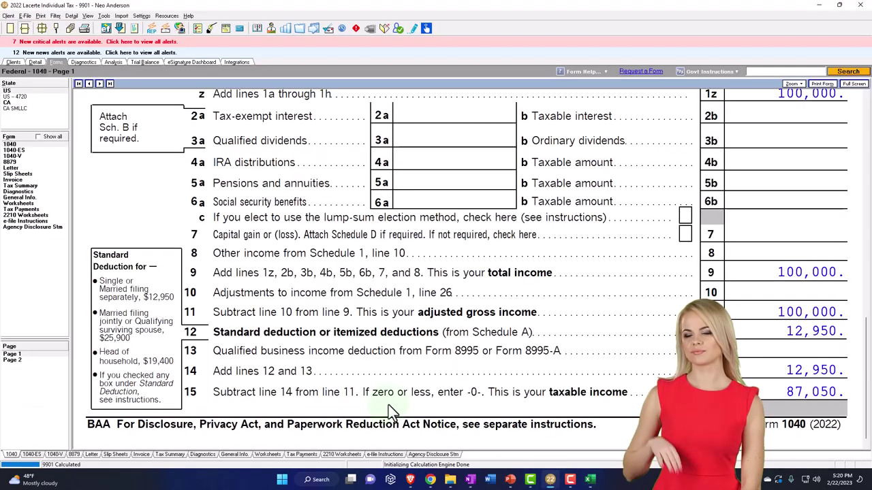
pyautogui.click(818, 5)
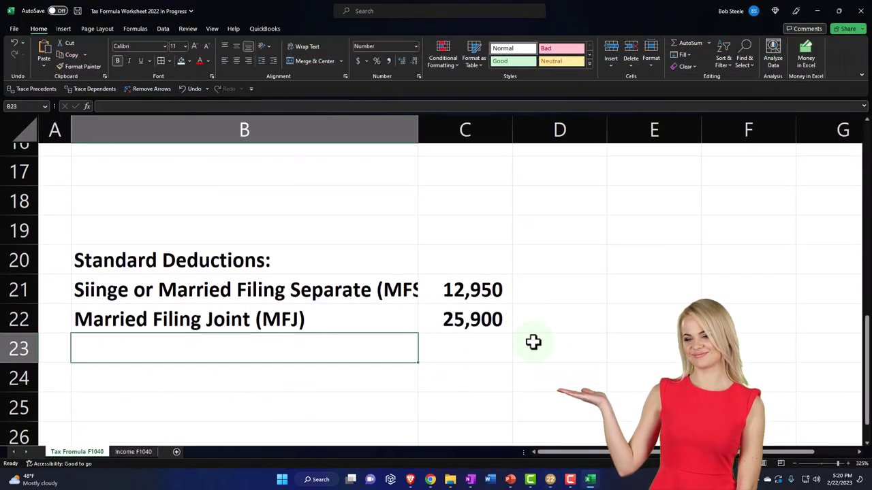
pyautogui.write('Head')
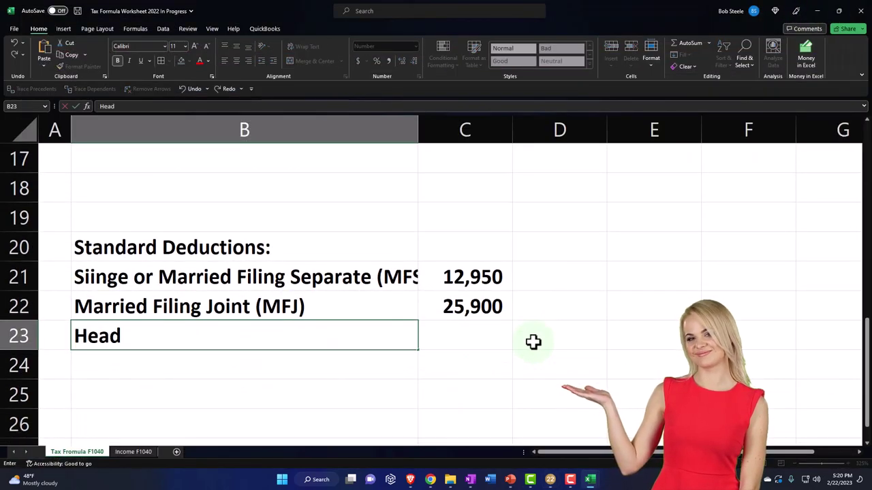
pyautogui.write(' of Household (HOH')
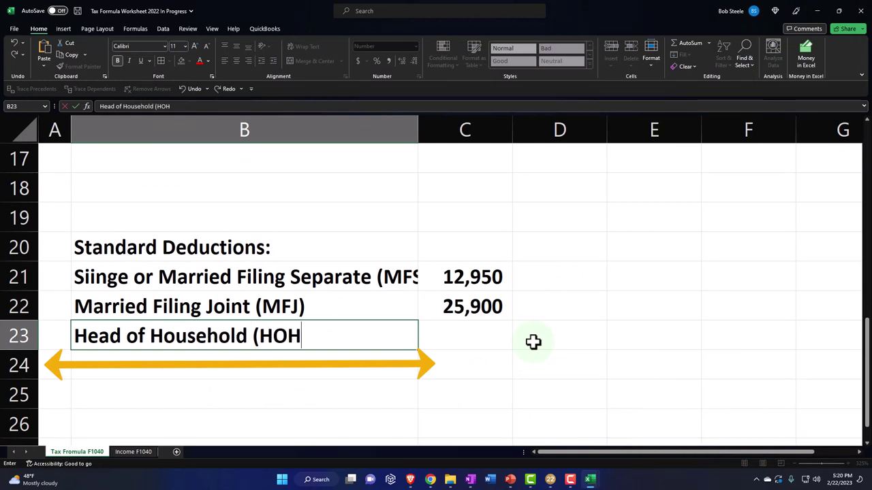
pyautogui.press('Tab')
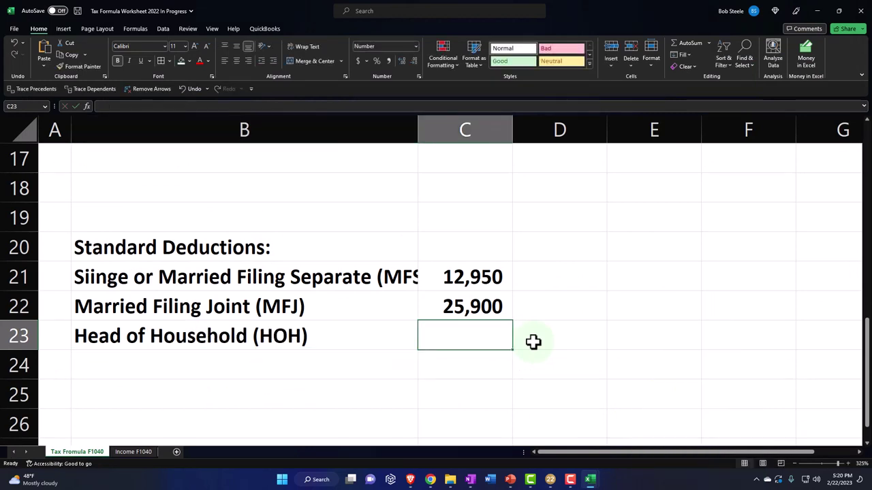
pyautogui.write('19400')
pyautogui.press('Return')
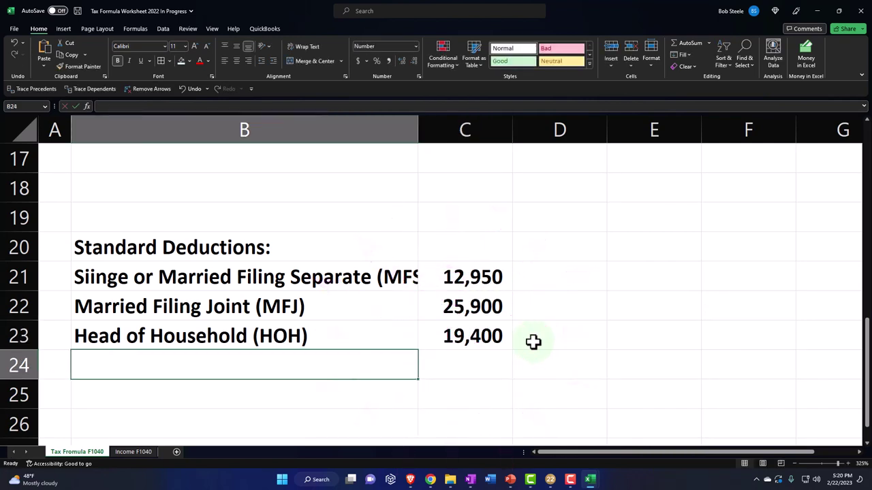
# Step: Enter the label "Over 65 or blind" in cell B24, leaving C24 empty
pyautogui.write('Ov')
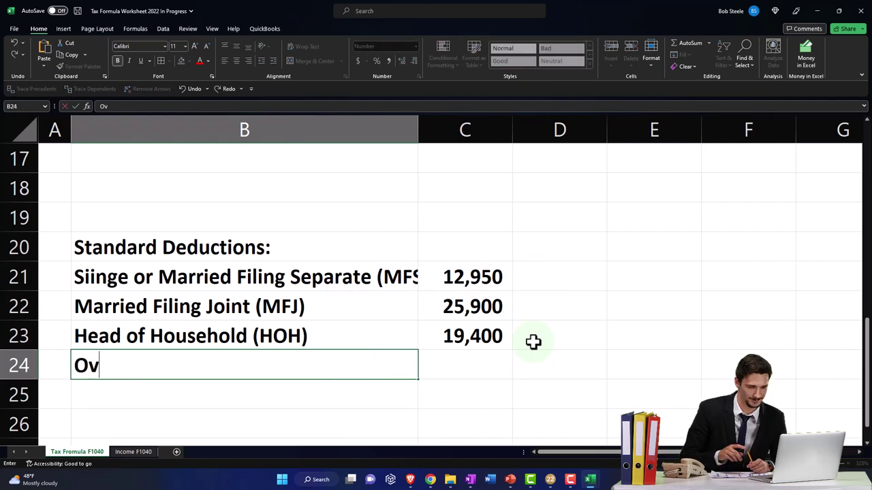
pyautogui.write('er 6')
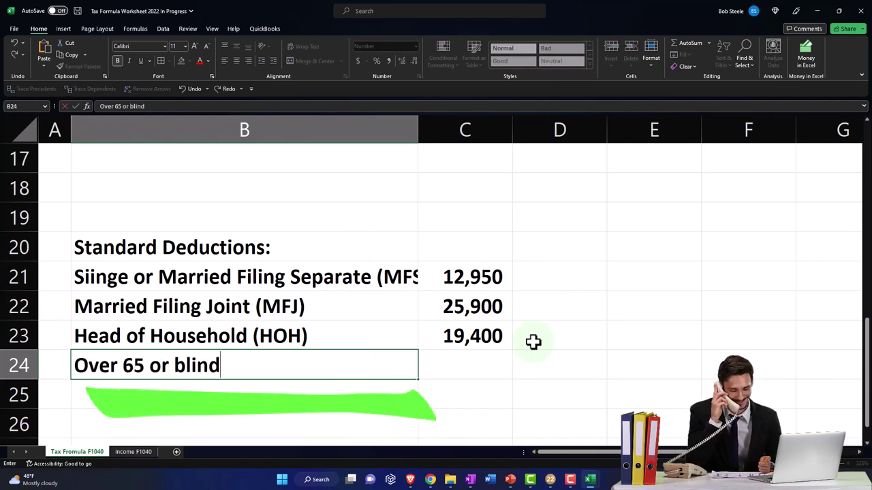
pyautogui.write('5 or blind')
pyautogui.press('Tab')
pyautogui.press('Tab')
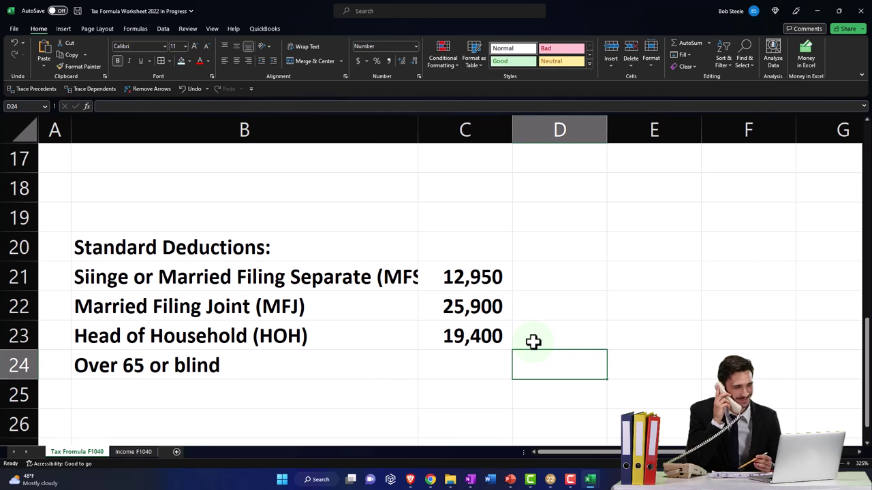
# Step: Enter 1,400 in D24 and 1,750 in E24 for Over 65 or blind, and select cell D21
pyautogui.write('1400')
pyautogui.press('Tab')
pyautogui.write('1,7')
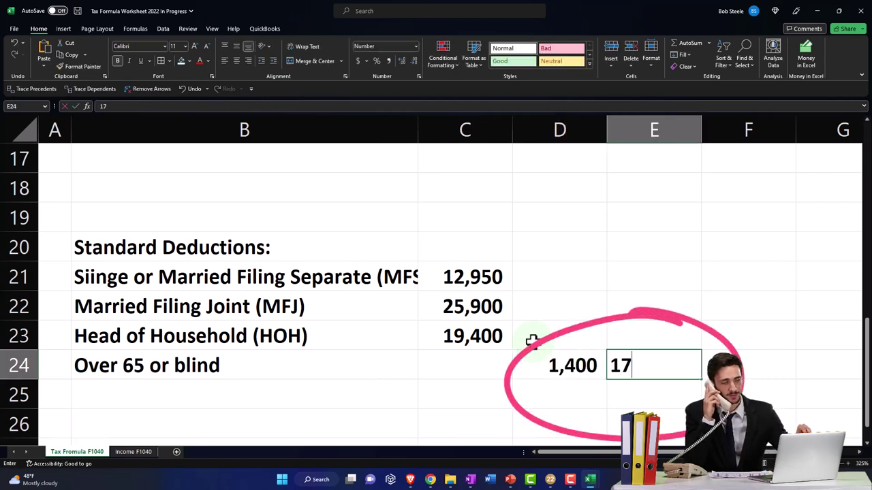
pyautogui.write('50')
pyautogui.press('Return')
pyautogui.press('Up')
pyautogui.press('Up')
pyautogui.press('Up')
pyautogui.press('Up')
pyautogui.press('Right')
pyautogui.press('Right')
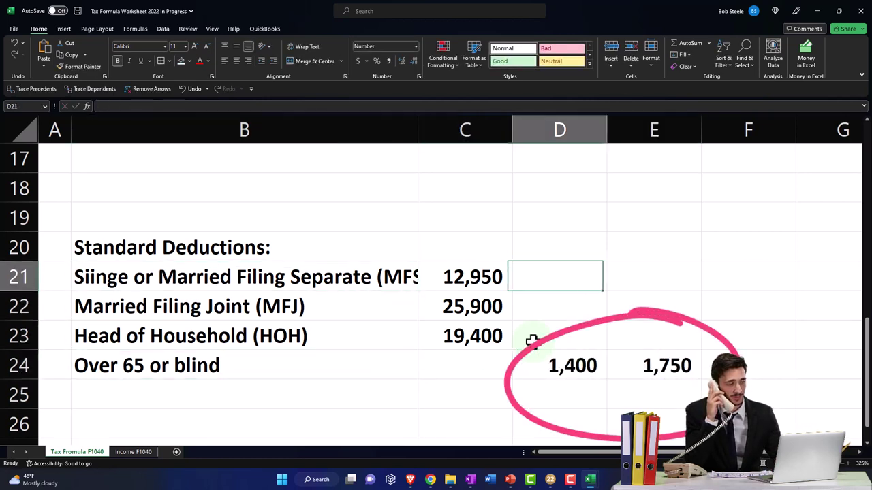
# Step: Enter the column headings "MFJ" in D20 and "Single HOH" in E20 above the Over 65 or blind amounts
pyautogui.press('Up')
pyautogui.write('M')
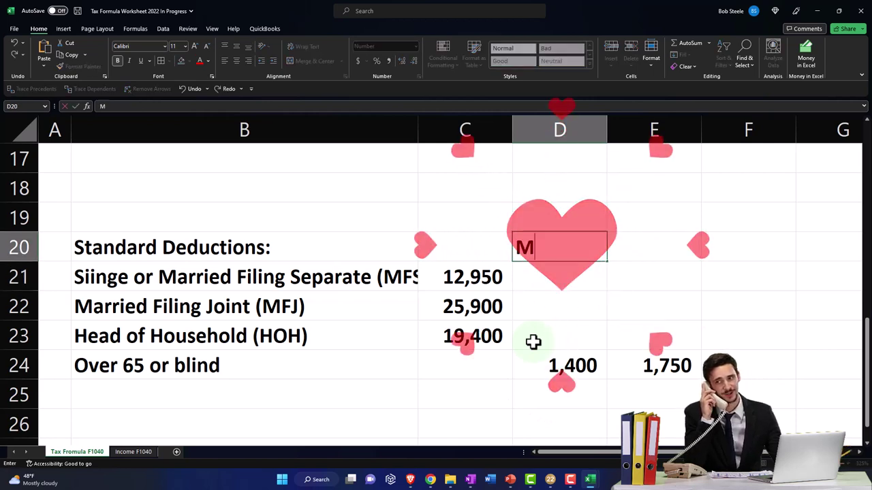
pyautogui.write('FJ')
pyautogui.press('Tab')
pyautogui.write('S')
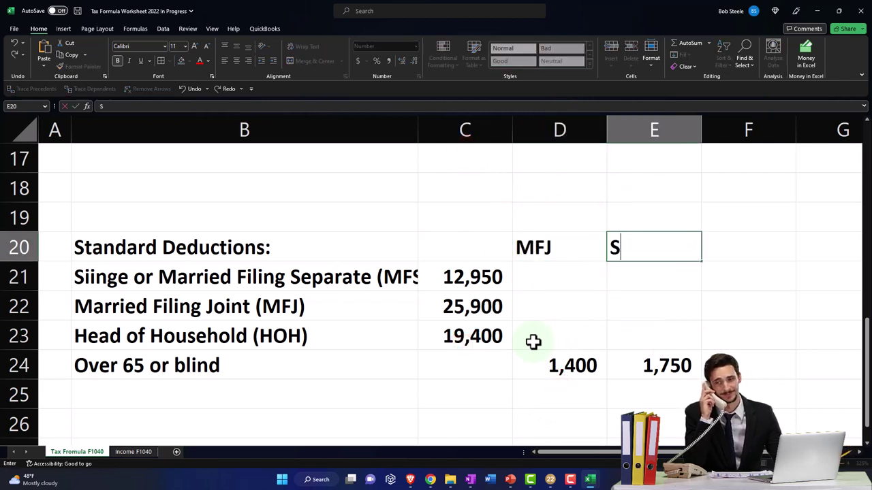
pyautogui.write('ing')
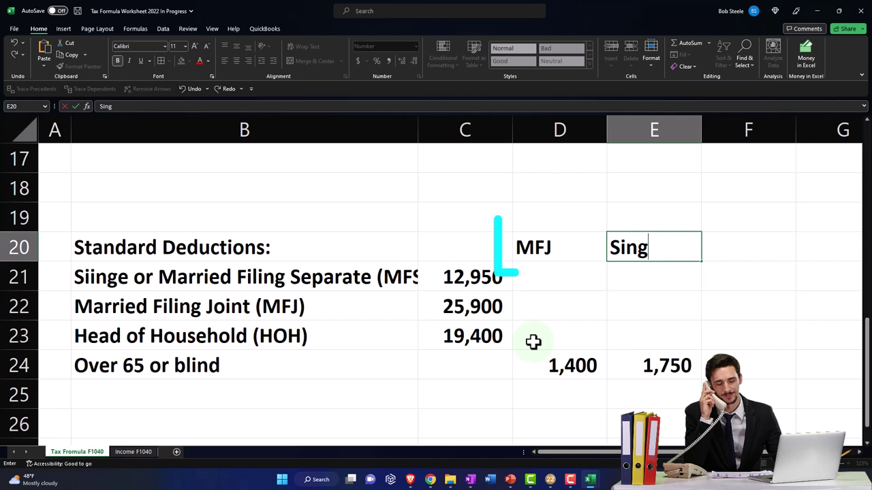
pyautogui.write('le HO')
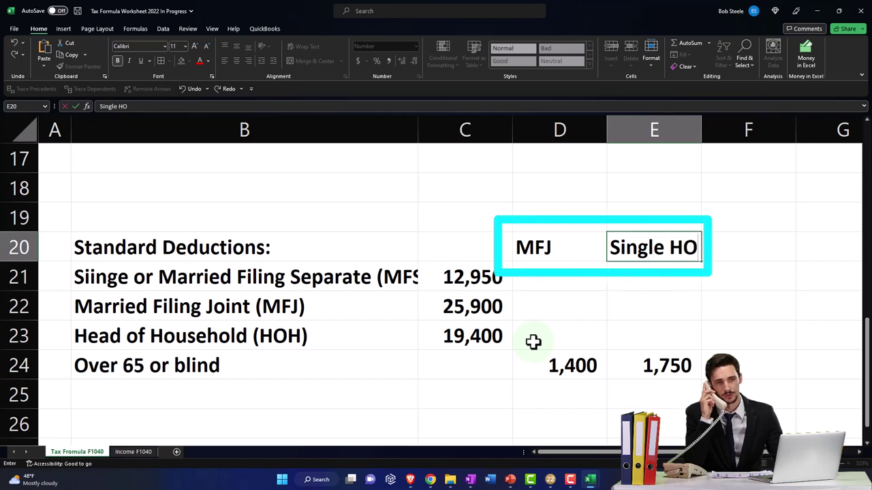
pyautogui.write('H')
pyautogui.press('Return')
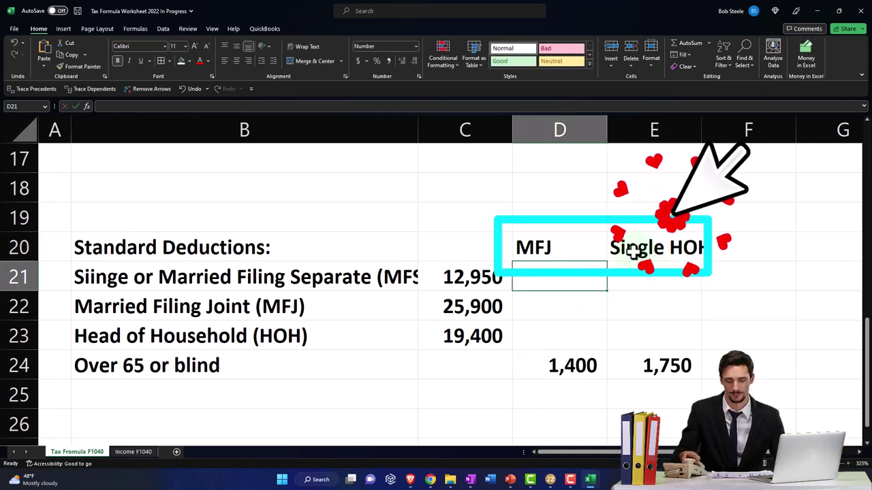
# Step: Format the headings in D20:E20 with a black fill, white font and centered alignment
pyautogui.moveTo(595, 250); pyautogui.dragTo(625, 249)
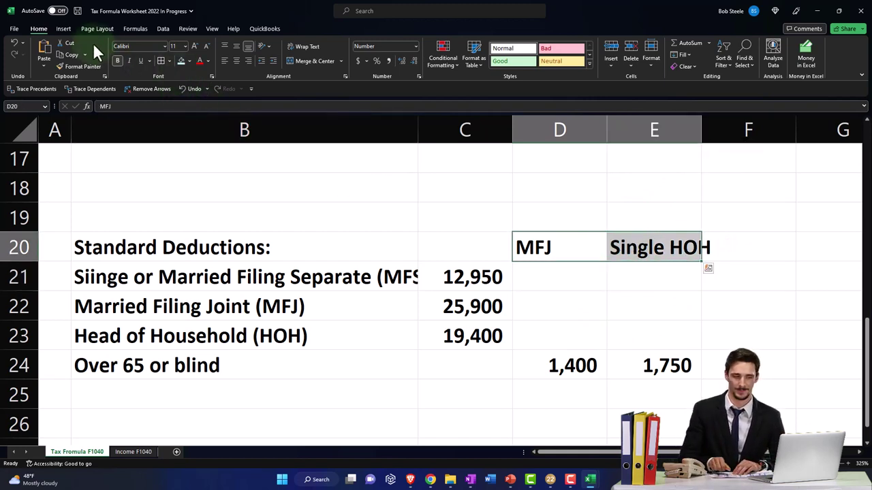
pyautogui.click(189, 62)
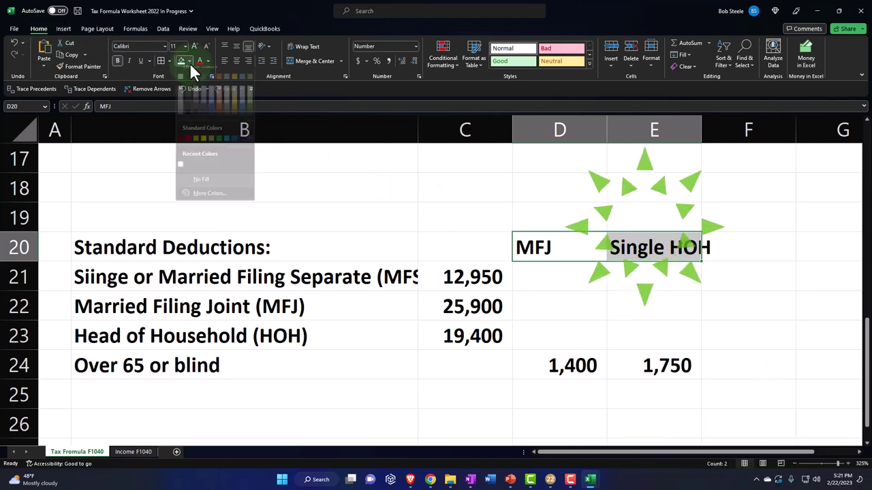
pyautogui.click(192, 85)
pyautogui.click(208, 61)
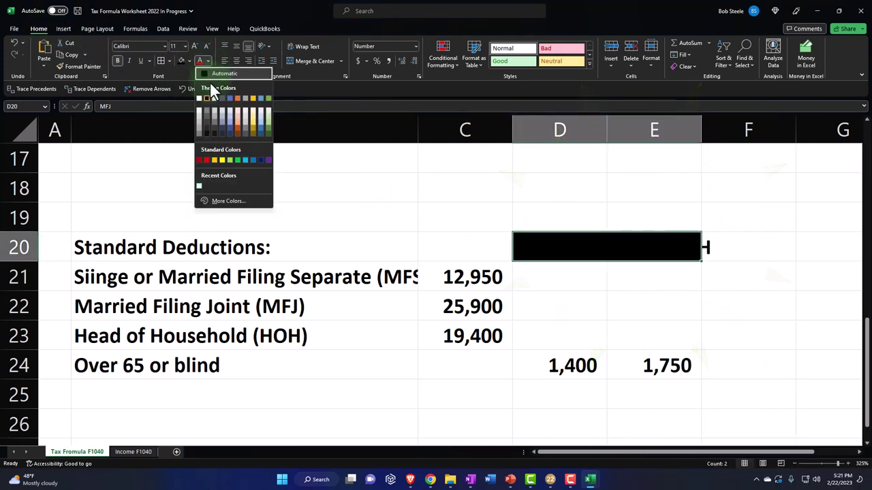
pyautogui.click(199, 99)
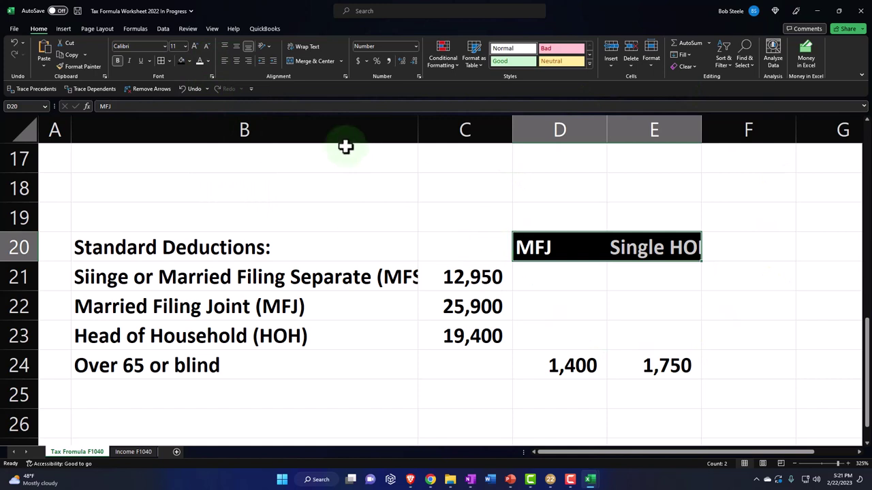
pyautogui.click(234, 58)
# Step: Apply all borders to the standard deductions table in B21:E24
pyautogui.click(272, 283)
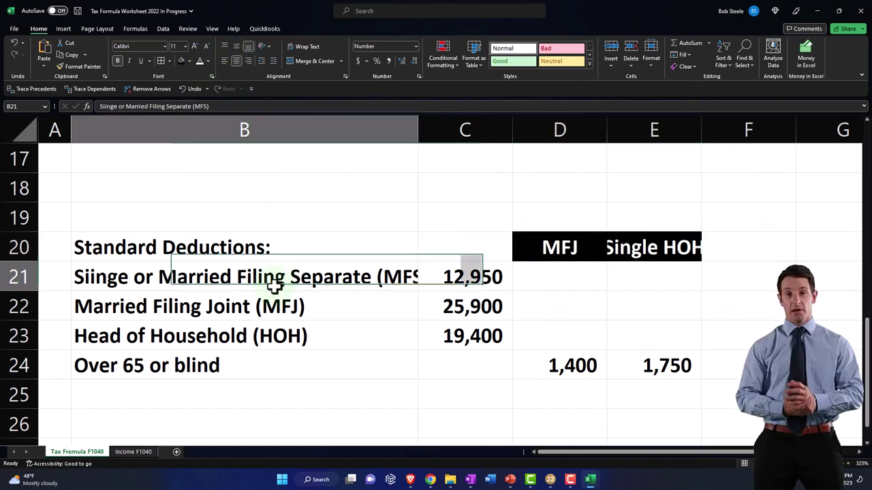
pyautogui.moveTo(206, 279)
pyautogui.mouseDown()
pyautogui.moveTo(590, 329)
pyautogui.moveTo(493, 338)
pyautogui.moveTo(587, 346)
pyautogui.moveTo(631, 365)
pyautogui.mouseUp()
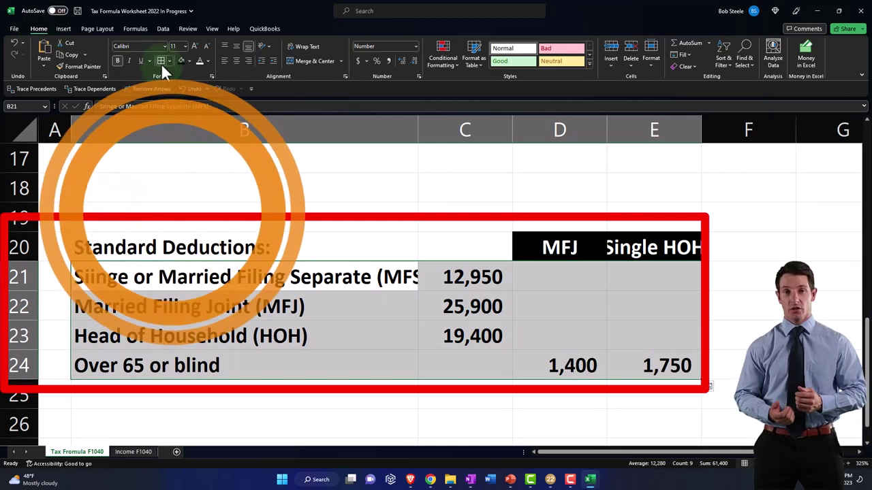
pyautogui.click(169, 60)
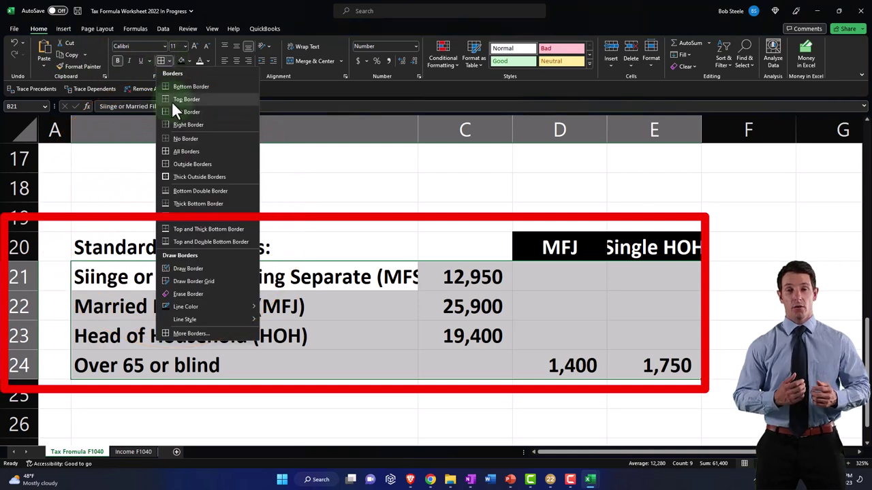
pyautogui.click(176, 153)
pyautogui.click(393, 296)
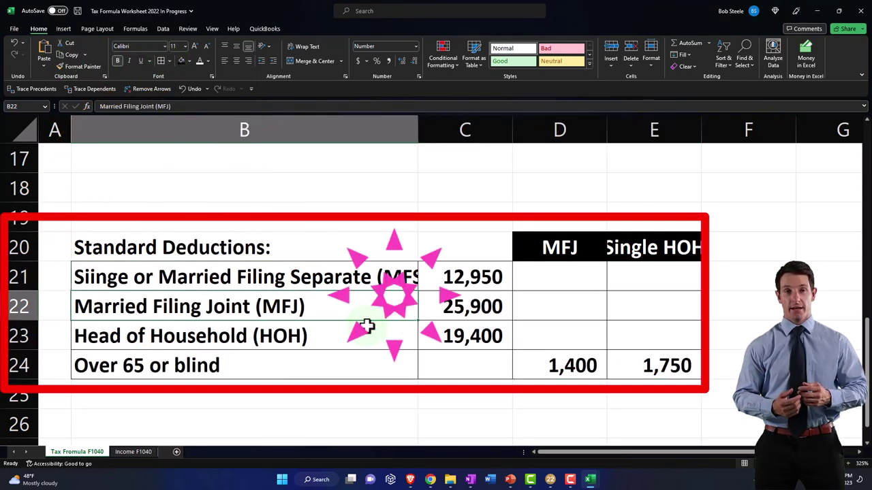
# Step: Indent the filing status labels in B21:B24 one level and widen column B to fit the longest label
pyautogui.moveTo(417, 130); pyautogui.dragTo(430, 130)
pyautogui.moveTo(227, 278); pyautogui.dragTo(220, 354)
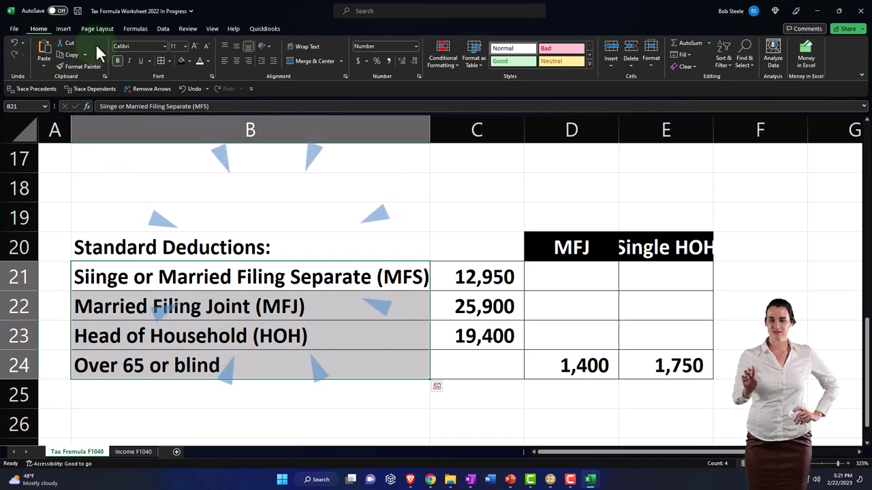
pyautogui.click(272, 61)
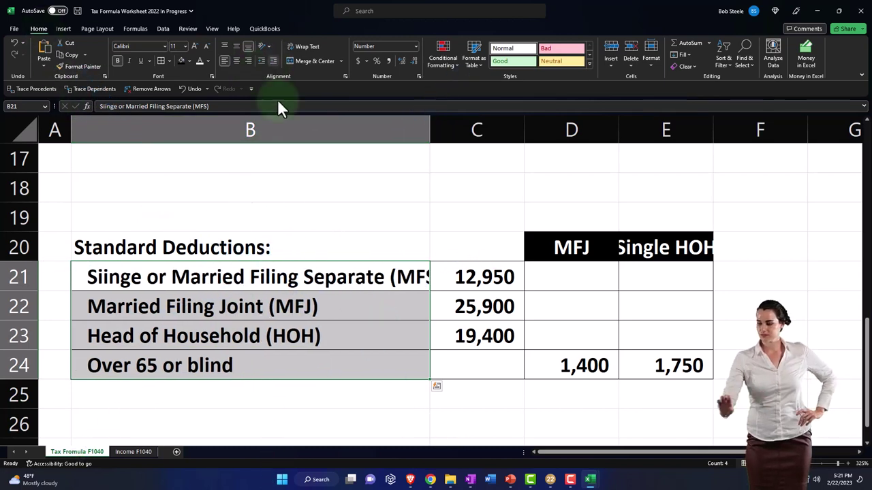
pyautogui.moveTo(362, 245); pyautogui.dragTo(412, 217)
pyautogui.moveTo(430, 129)
pyautogui.mouseDown()
pyautogui.moveTo(440, 136)
pyautogui.moveTo(443, 127)
pyautogui.mouseUp()
pyautogui.click(423, 343)
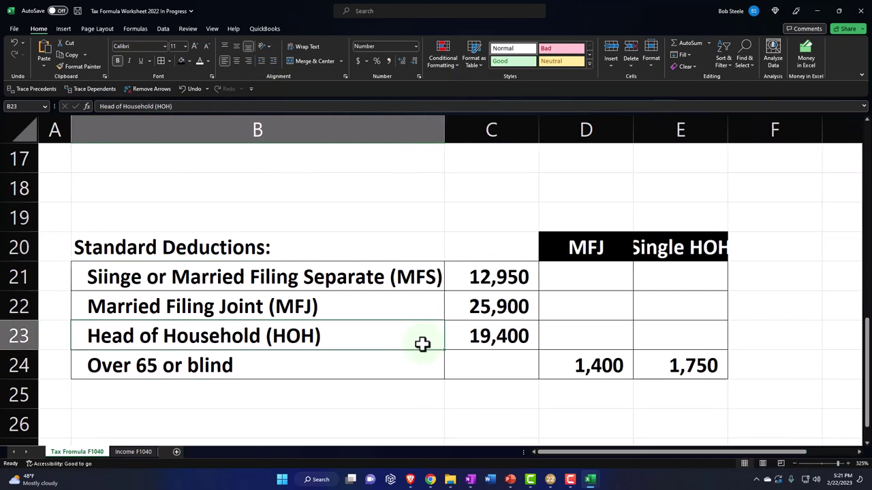
# Step: Link the standard deduction in C6 to the single filer amount with the formula =C21
pyautogui.scroll(5, 422, 342)
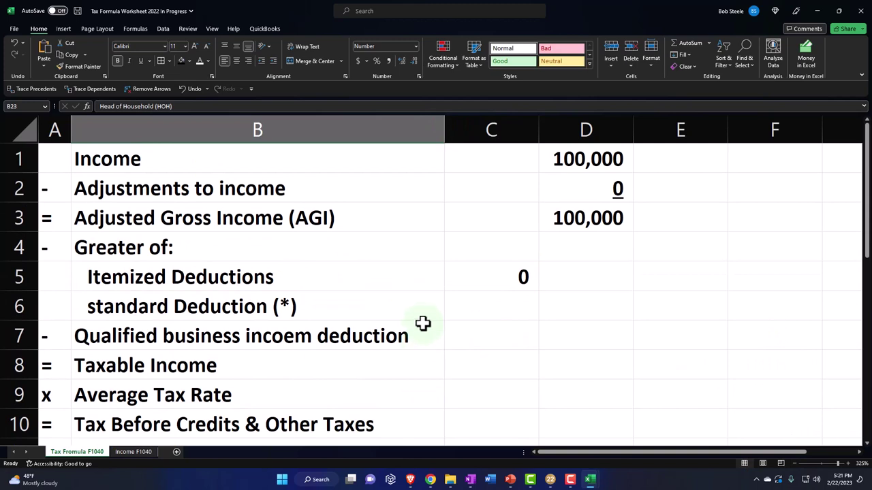
pyautogui.click(494, 305)
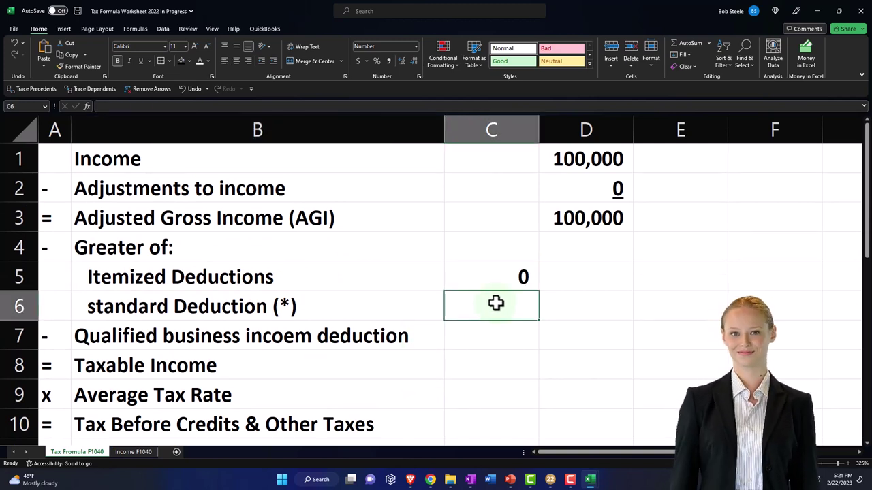
pyautogui.write('=')
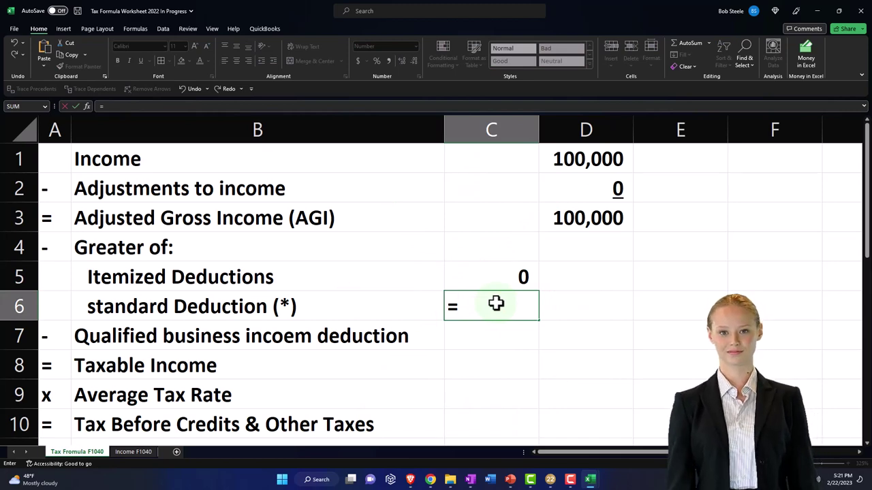
pyautogui.scroll(-6, 495, 304)
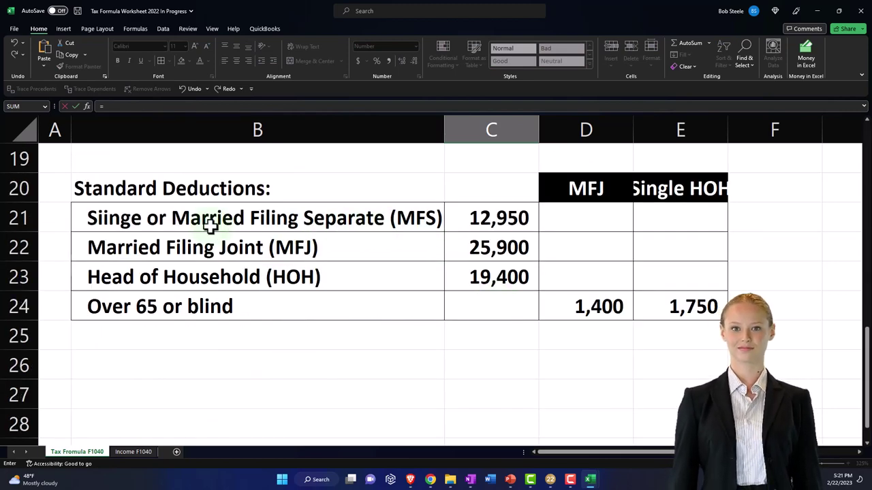
pyautogui.click(473, 218)
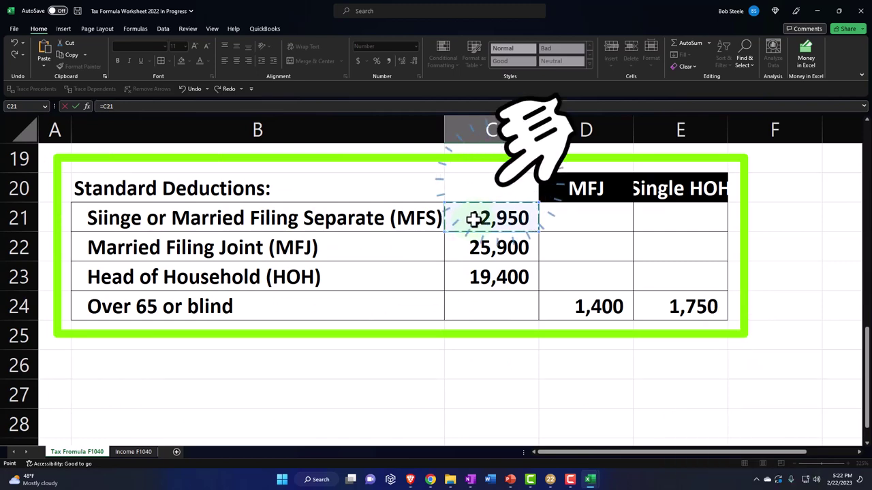
pyautogui.press('Return')
# Step: Correct the misspelled first word in B21 so the label reads "Single or Married Filing Separate (MFS)"
pyautogui.scroll(-4, 251, 324)
pyautogui.doubleClick(109, 215)
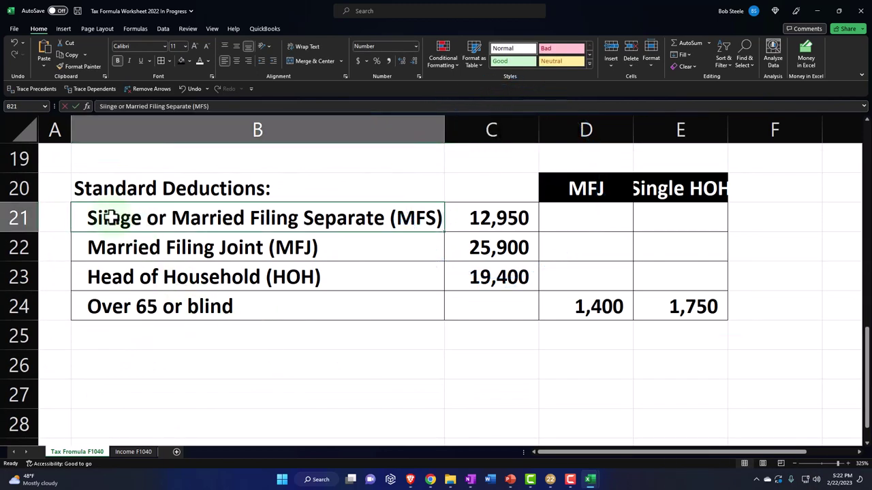
pyautogui.press('BackSpace')
pyautogui.press('BackSpace')
pyautogui.press('BackSpace')
pyautogui.press('BackSpace')
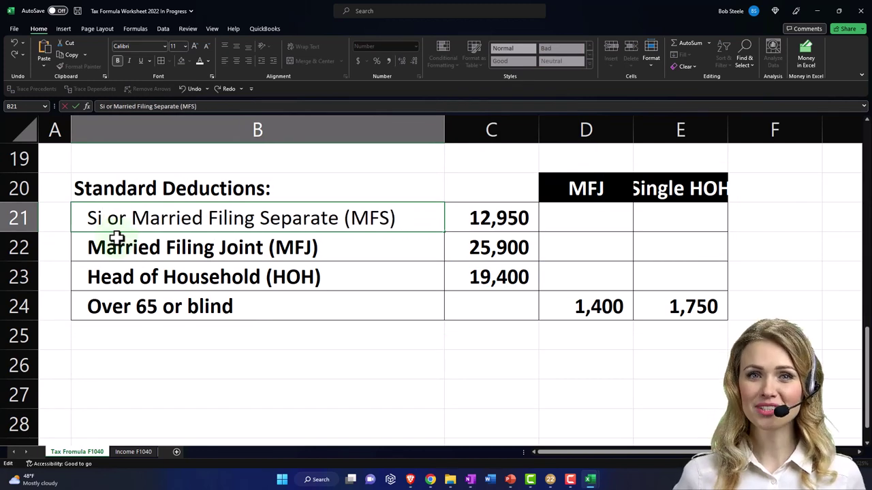
pyautogui.write('ngle')
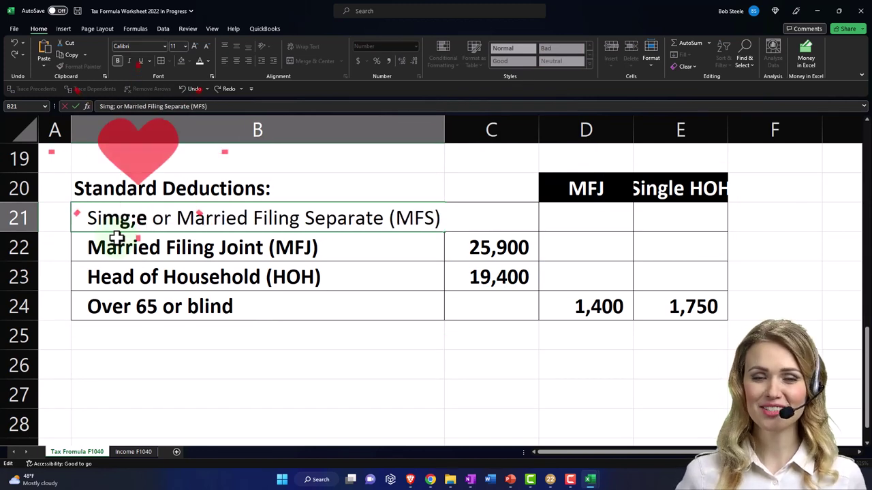
pyautogui.press('BackSpace')
pyautogui.press('BackSpace')
pyautogui.press('BackSpace')
pyautogui.press('BackSpace')
pyautogui.write('m')
pyautogui.press('BackSpace')
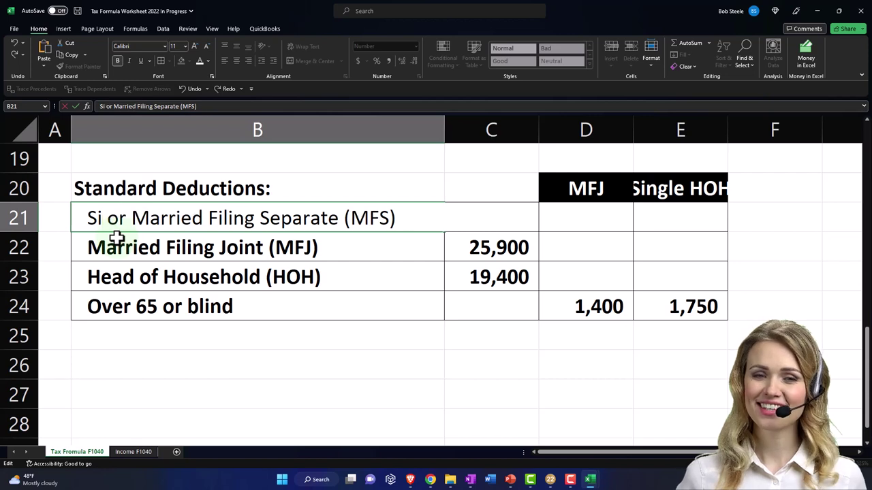
pyautogui.write('nle')
pyautogui.press('BackSpace')
pyautogui.press('BackSpace')
pyautogui.press('BackSpace')
pyautogui.write('mn')
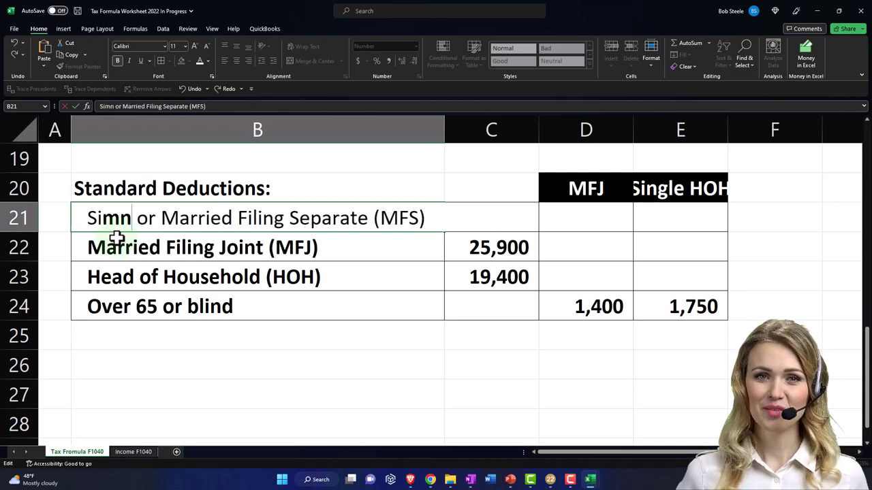
pyautogui.press('BackSpace')
pyautogui.press('BackSpace')
pyautogui.write('ngle')
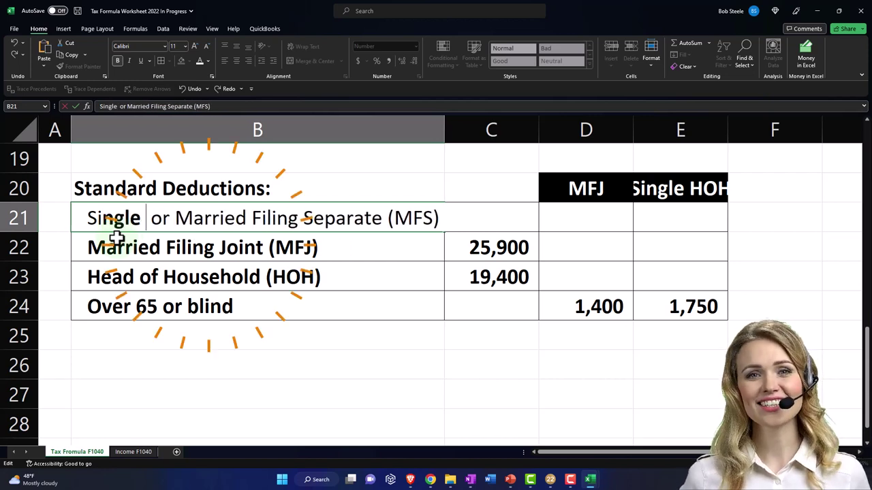
pyautogui.press('BackSpace')
pyautogui.press('Return')
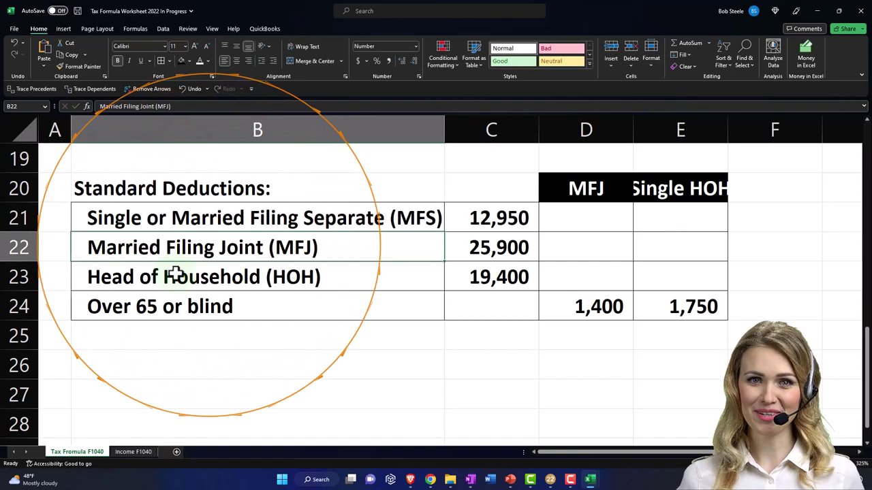
# Step: Underline the standard deduction amount in C6
pyautogui.scroll(6, 175, 274)
pyautogui.click(472, 308)
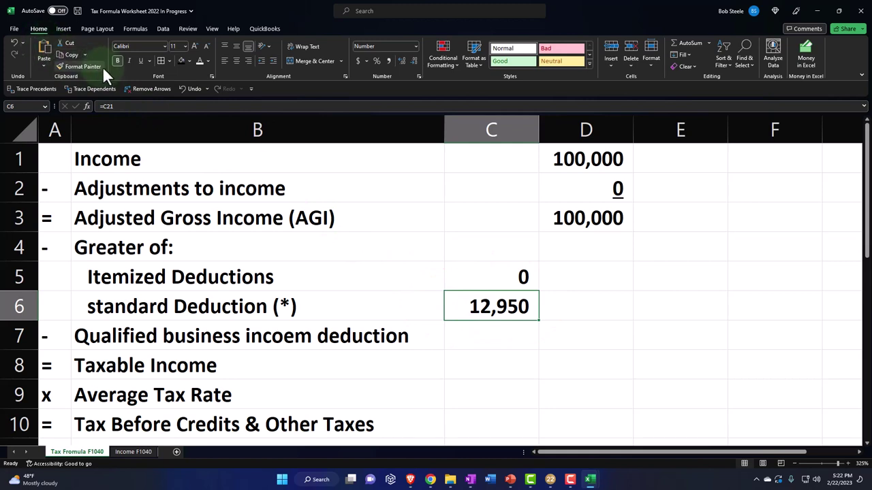
pyautogui.click(140, 61)
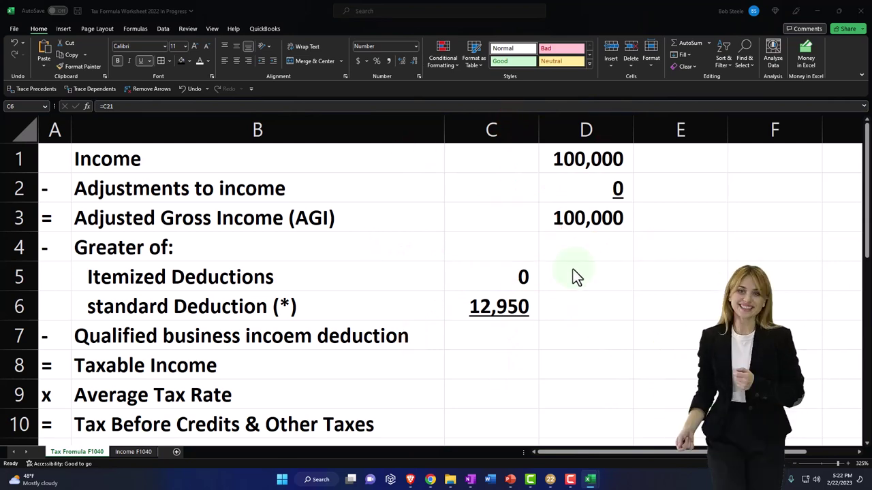
# Step: Carry the standard deduction into the outer column by entering =C6 in D6, and reselect D6
pyautogui.click(587, 316)
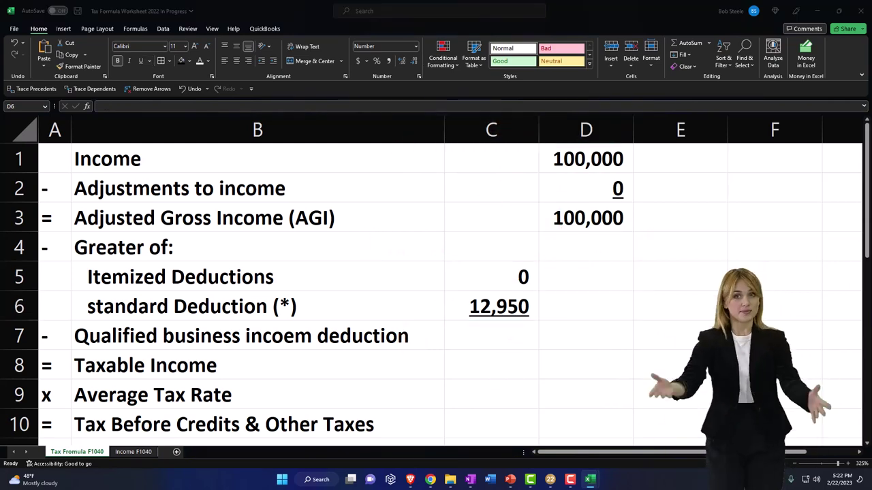
pyautogui.click(587, 307)
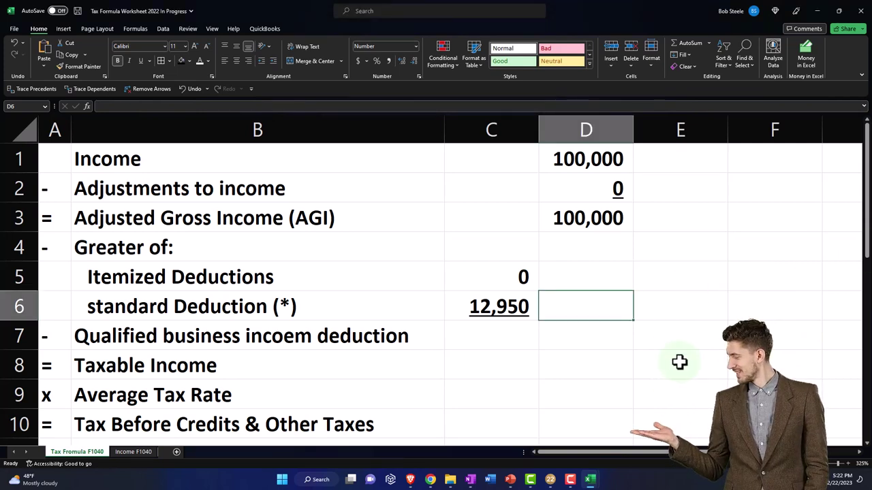
pyautogui.write('=')
pyautogui.press('Left')
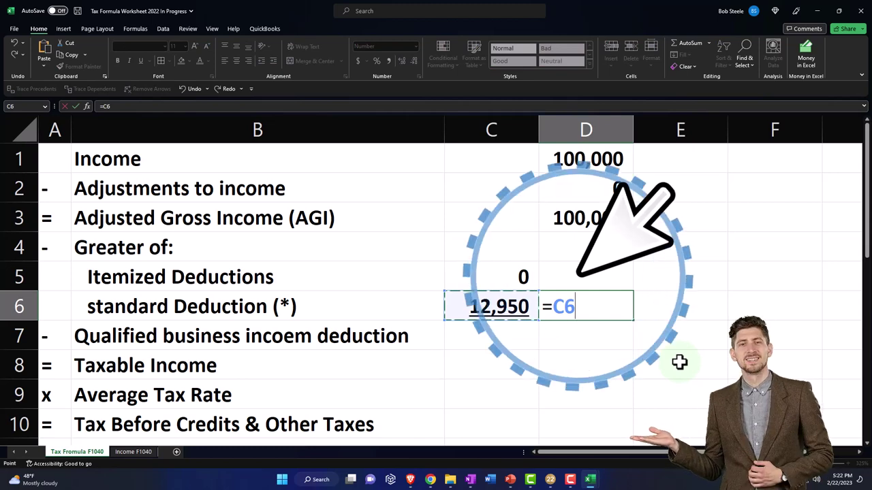
pyautogui.press('Return')
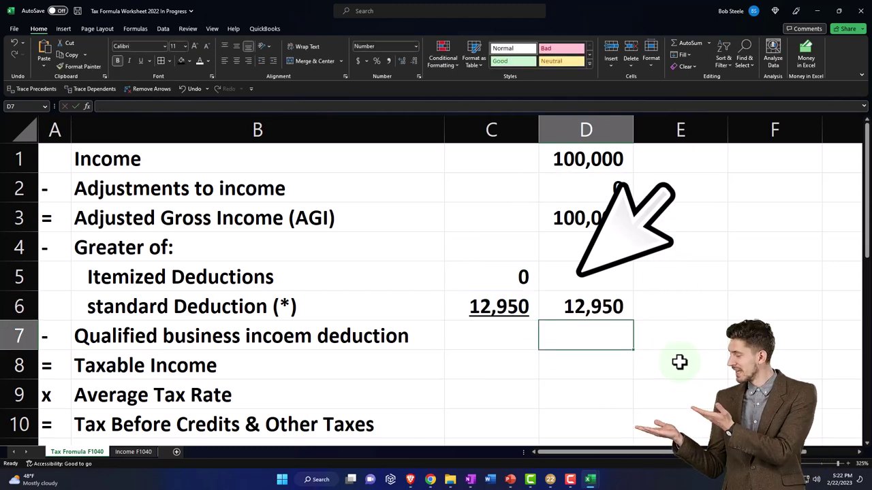
pyautogui.press('Up')
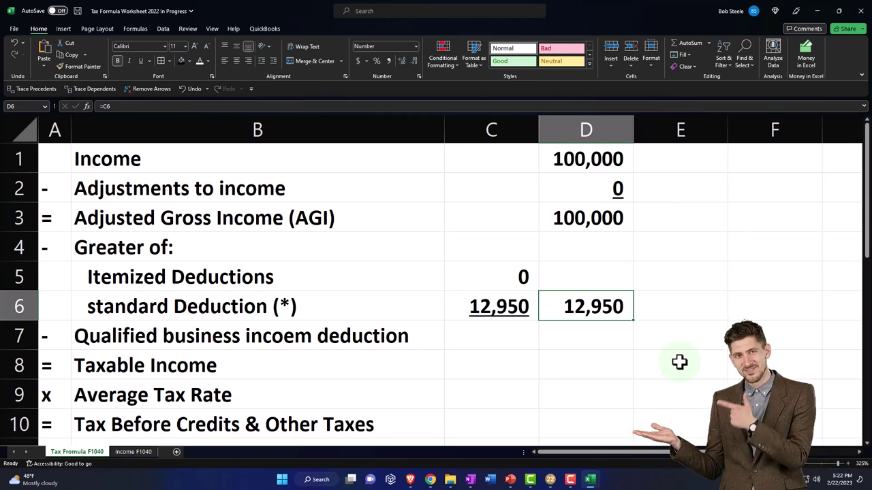
# Step: Enter 0 as the qualified business income deduction in D7
pyautogui.press('Down')
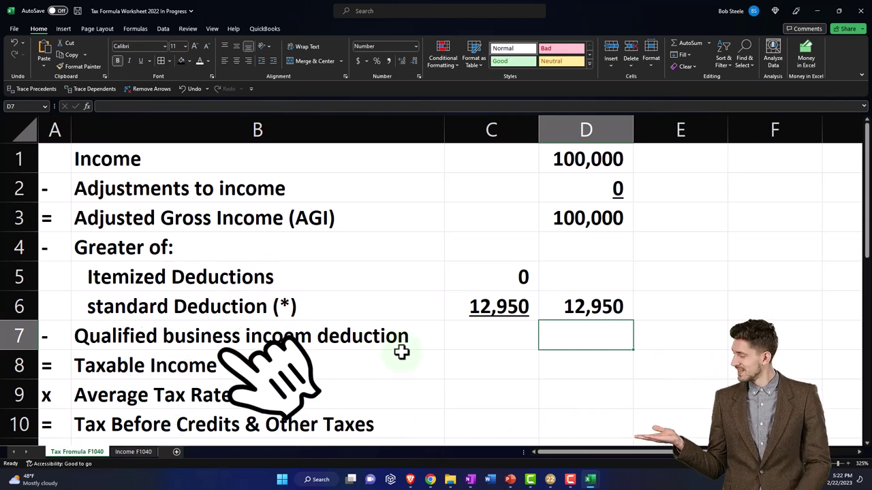
pyautogui.write('0')
pyautogui.press('Return')
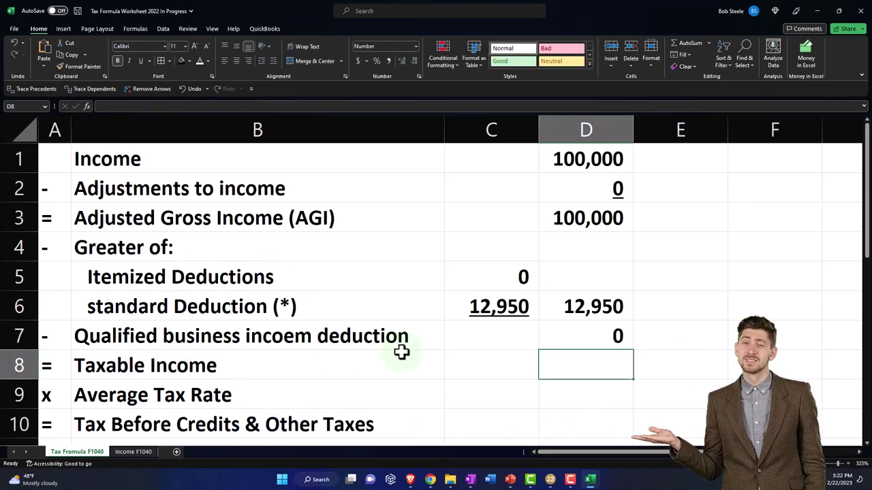
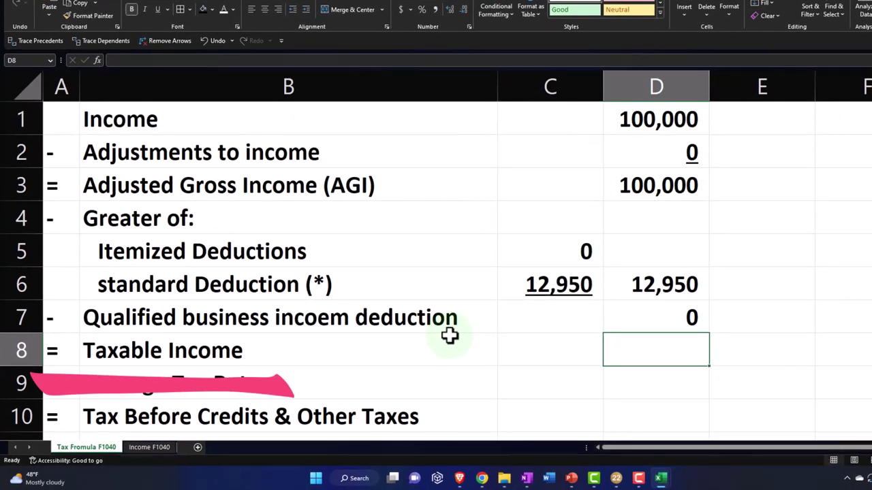
# Step: Calculate taxable income in D8 by subtracting both deductions from adjusted gross income with the formula =D3-D6-D7
pyautogui.write('=')
pyautogui.press('Up')
pyautogui.press('Up')
pyautogui.press('Up')
pyautogui.press('Up')
pyautogui.press('Up')
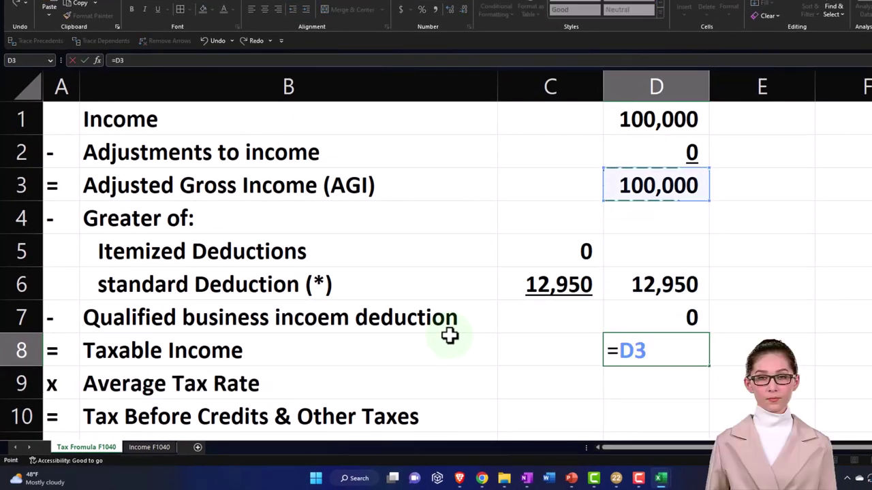
pyautogui.write('-')
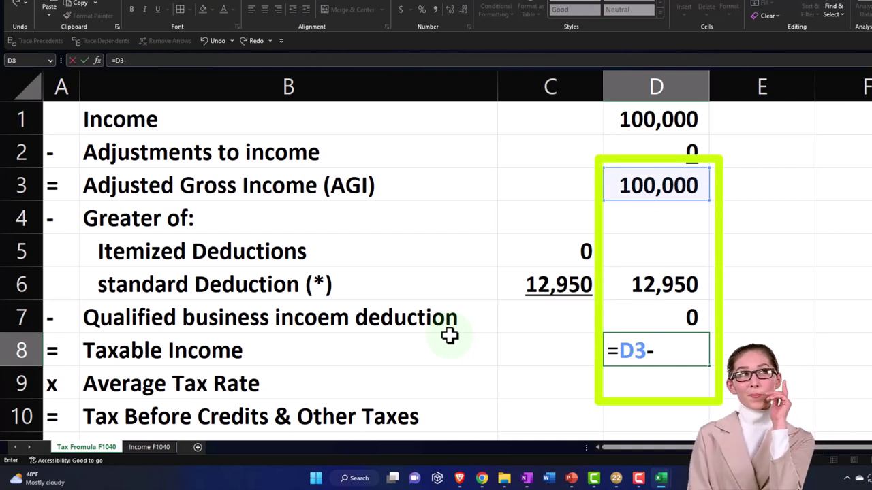
pyautogui.press('Up')
pyautogui.press('Up')
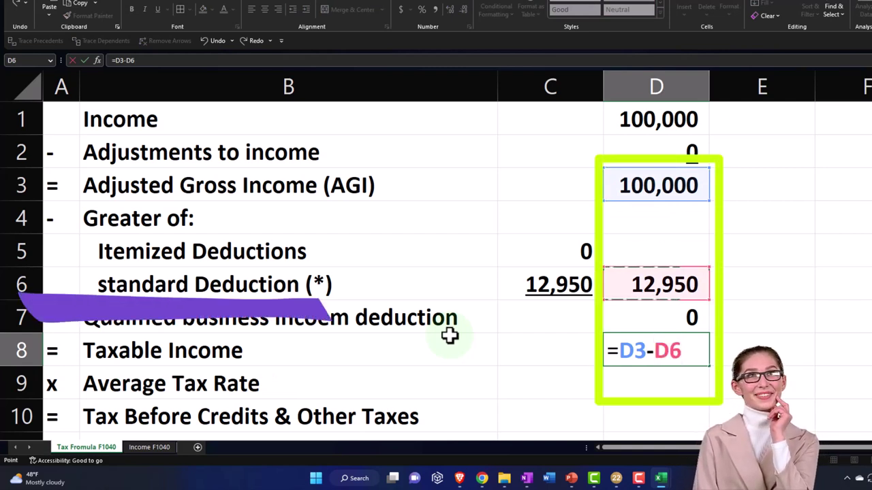
pyautogui.write('-')
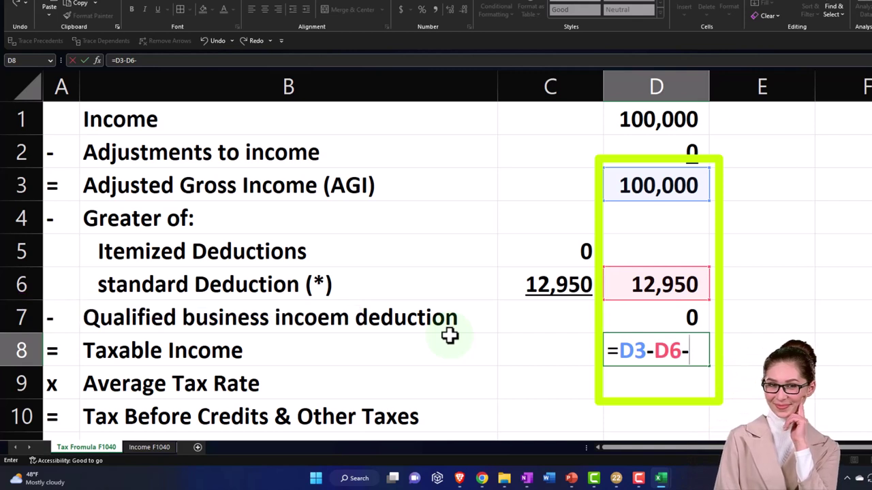
pyautogui.press('Up')
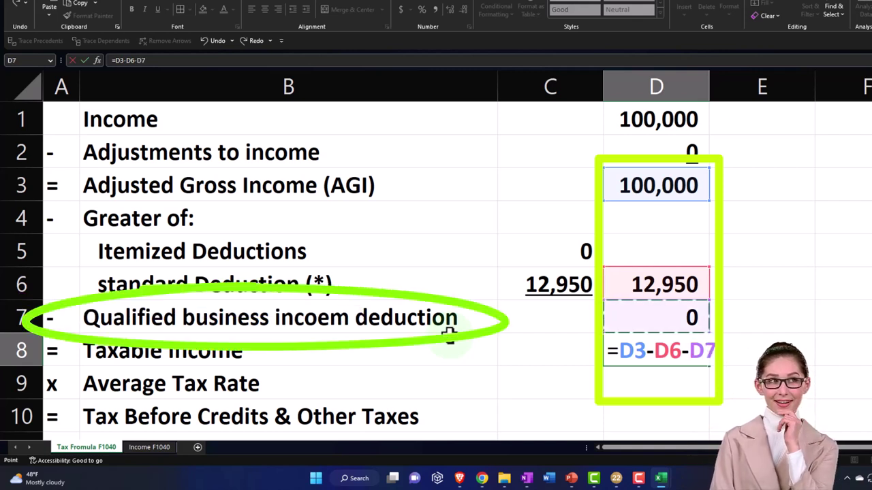
pyautogui.press('Return')
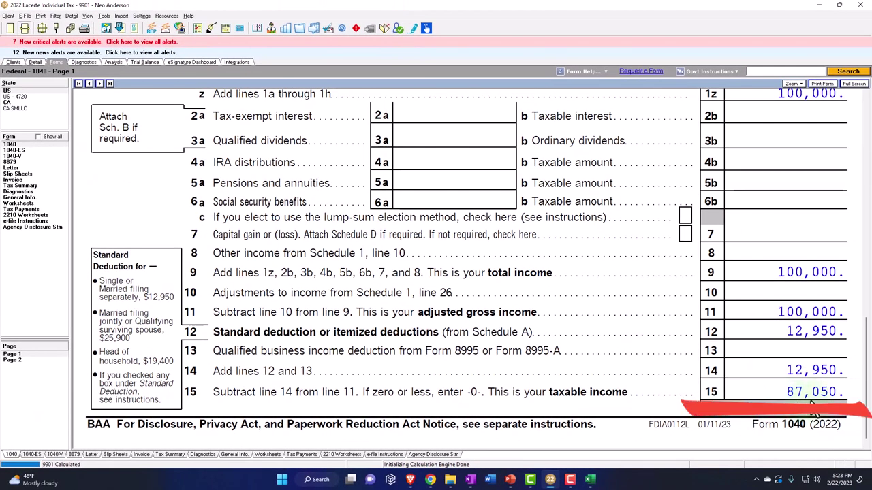
# Step: Look up the tax on page 2 of Form 1040 in Lacerte and enter 14774 in D10 of the Excel worksheet
pyautogui.moveTo(592, 481)
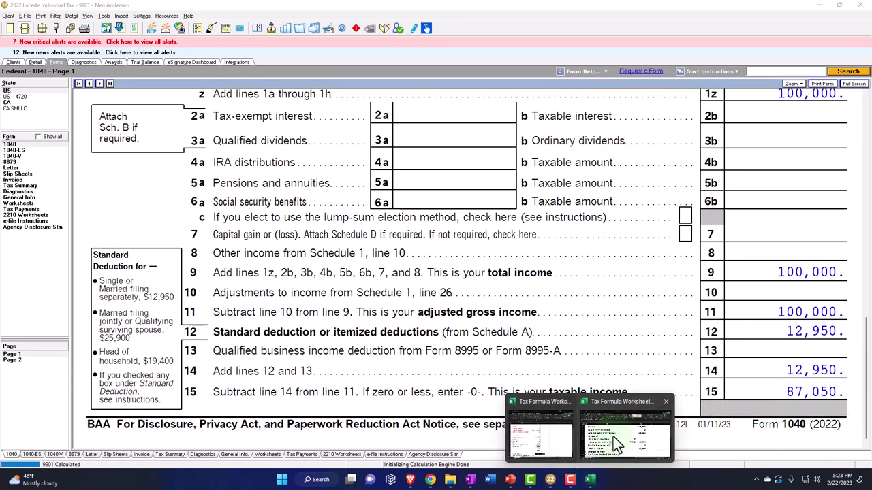
pyautogui.click(544, 432)
pyautogui.scroll(-1, 442, 381)
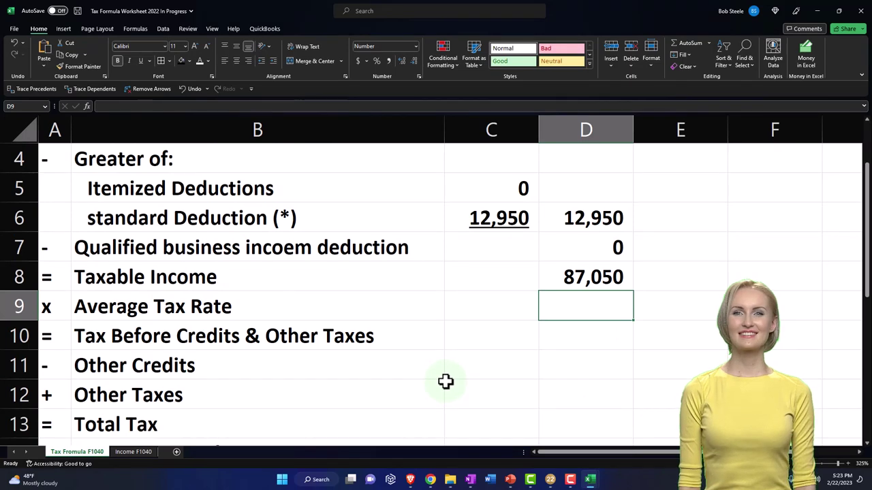
pyautogui.press('Down')
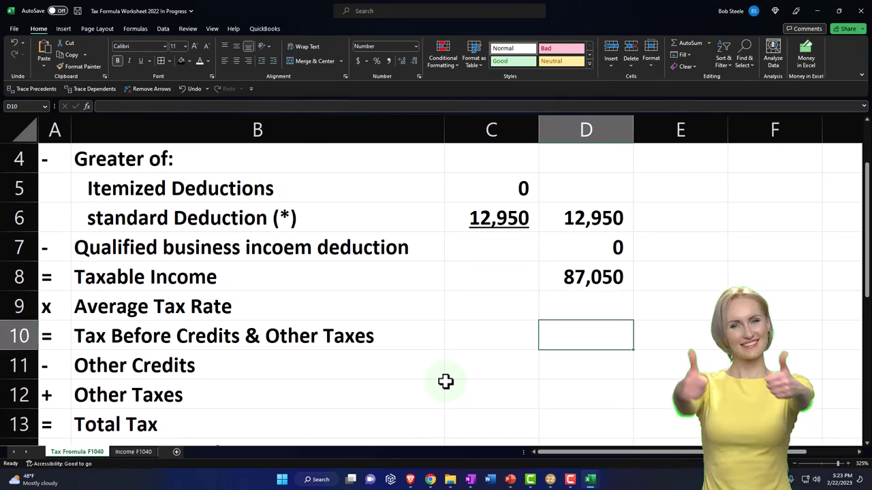
pyautogui.hotkey('alt', 'Tab')
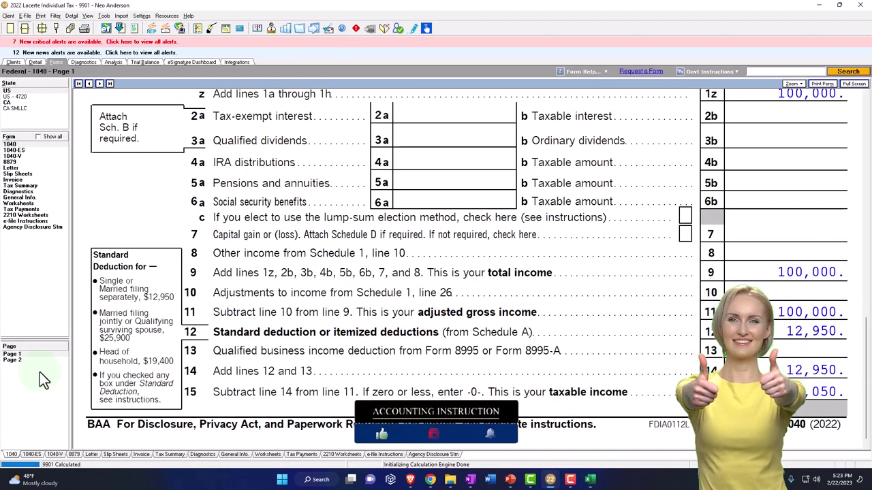
pyautogui.click(14, 360)
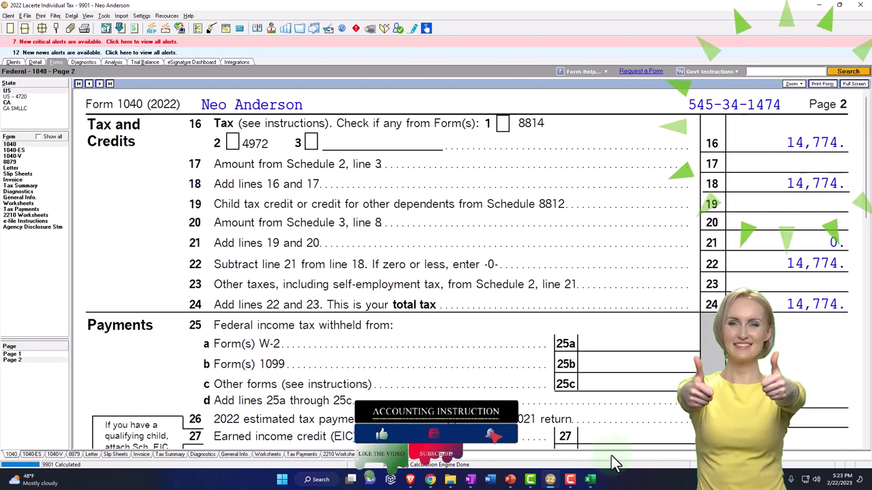
pyautogui.click(590, 479)
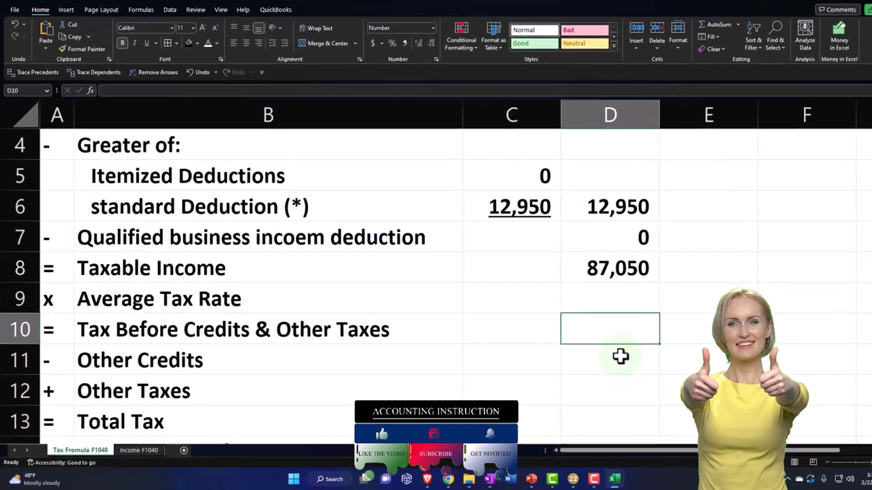
pyautogui.write('14774')
pyautogui.press('Return')
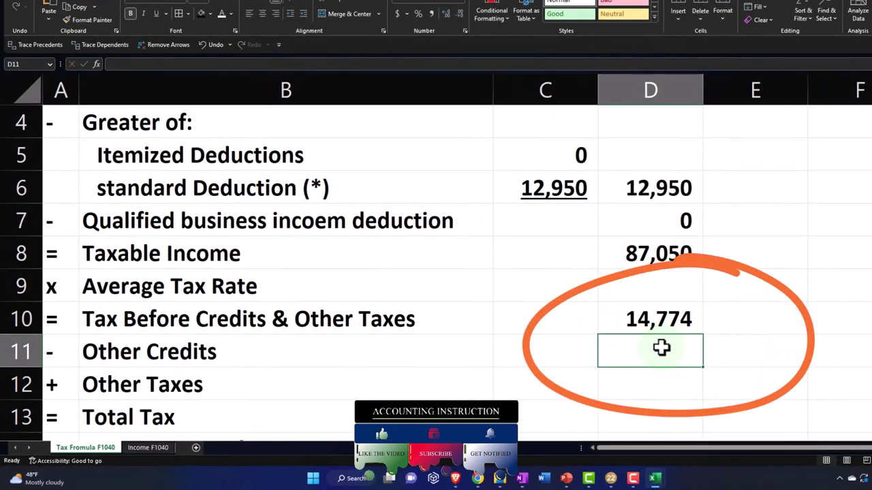
# Step: Calculate the average tax rate in D9 with the formula =D10/D8 and format it as a percentage
pyautogui.press('Up')
pyautogui.press('Up')
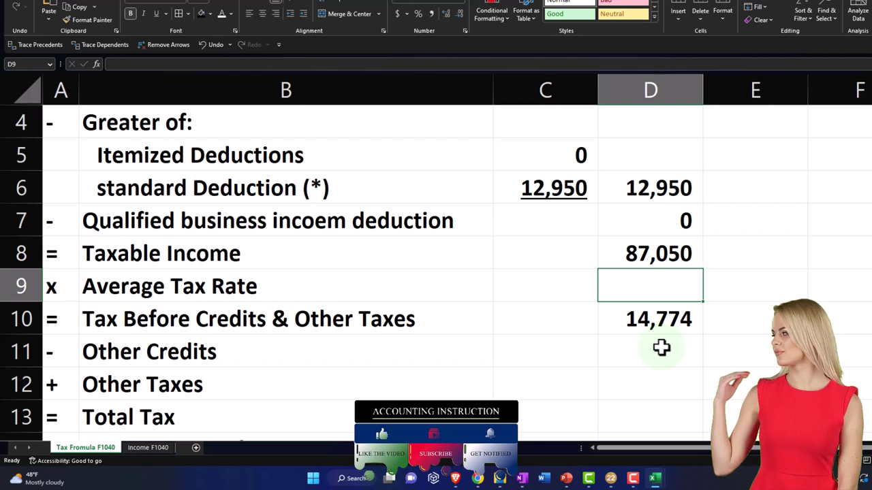
pyautogui.write('=')
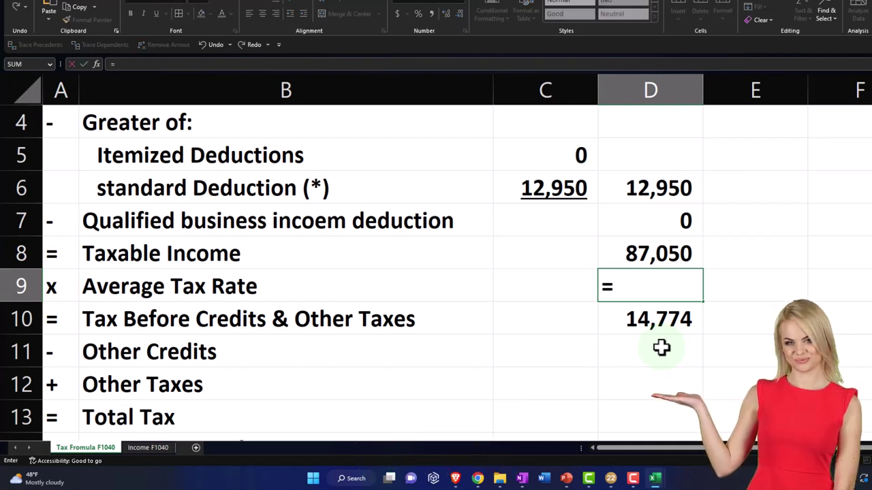
pyautogui.press('Down')
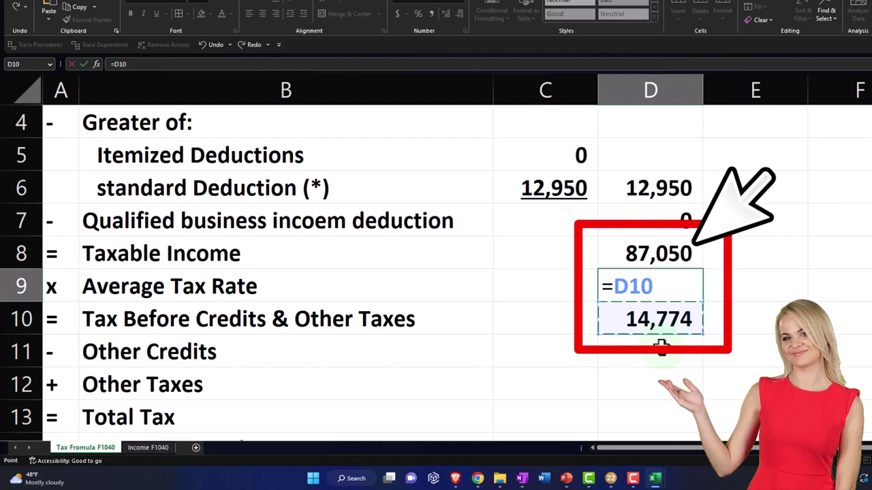
pyautogui.write('/')
pyautogui.press('Up')
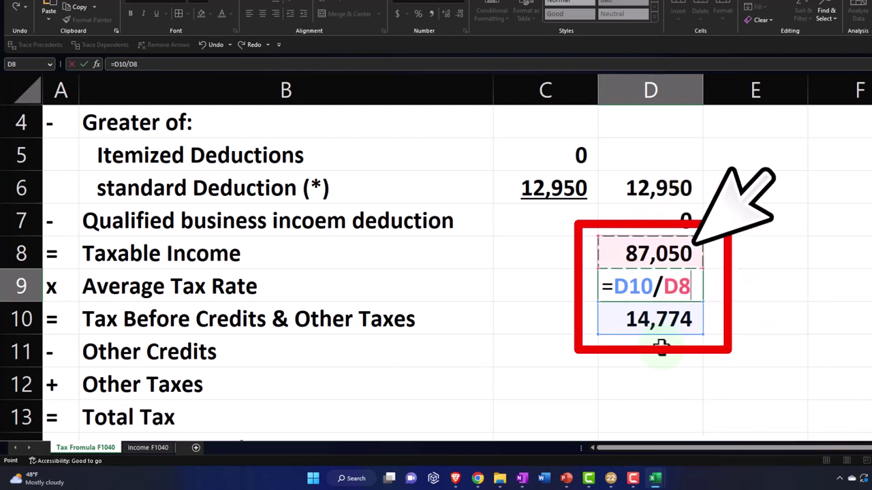
pyautogui.press('Return')
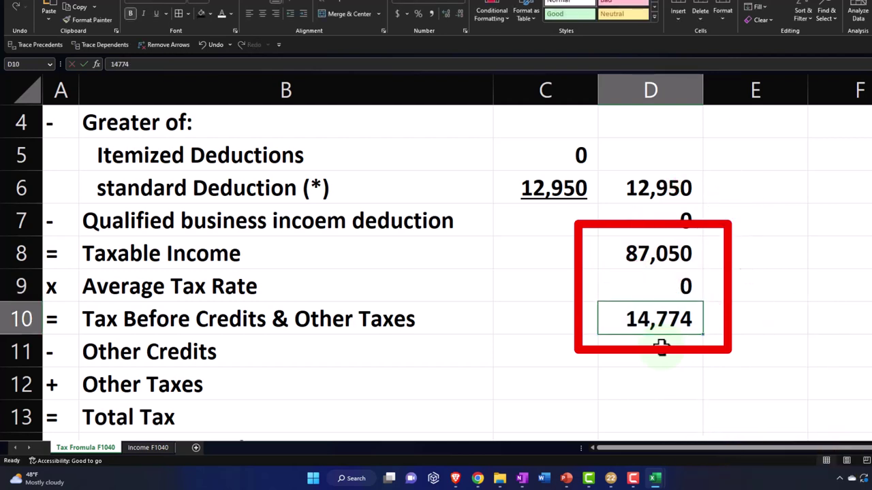
pyautogui.click(638, 285)
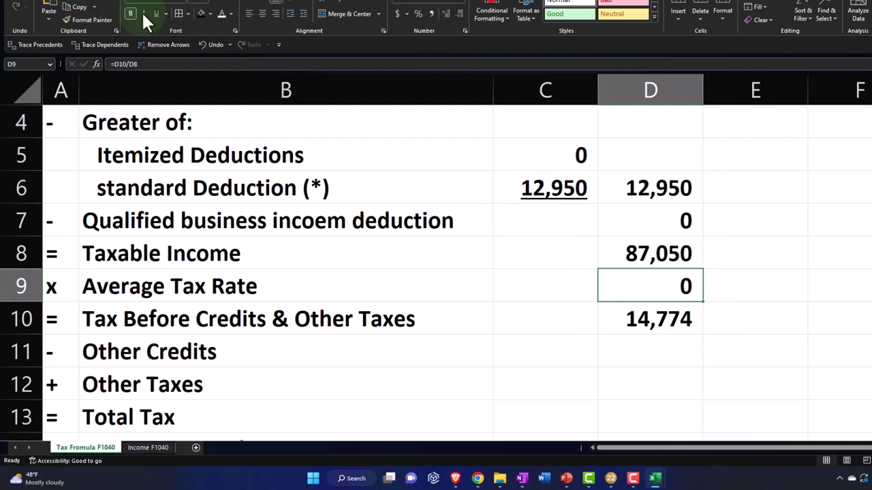
pyautogui.click(418, 14)
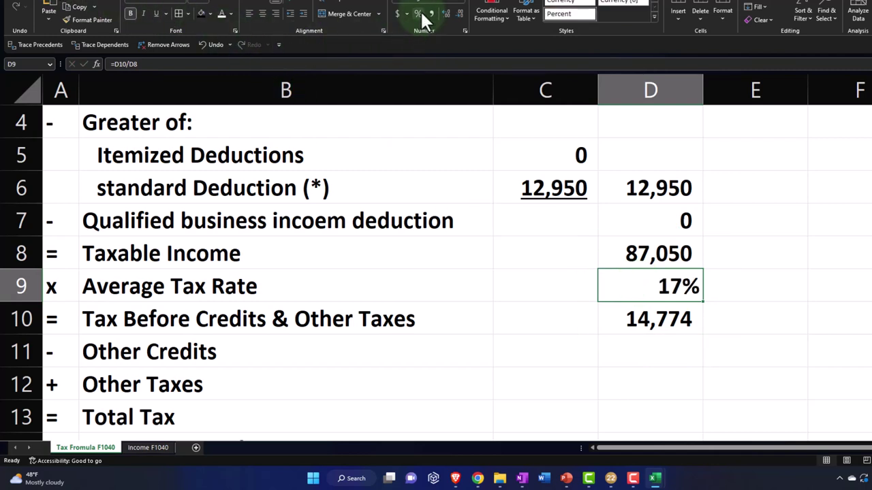
# Step: Switch to Lacerte and check the marginal and effective tax rates in the federal Tax Summary
pyautogui.click(612, 480)
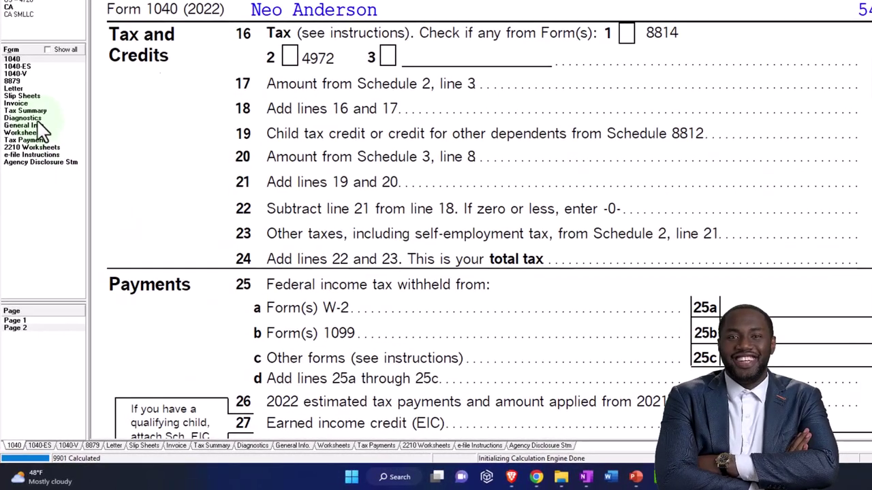
pyautogui.click(25, 110)
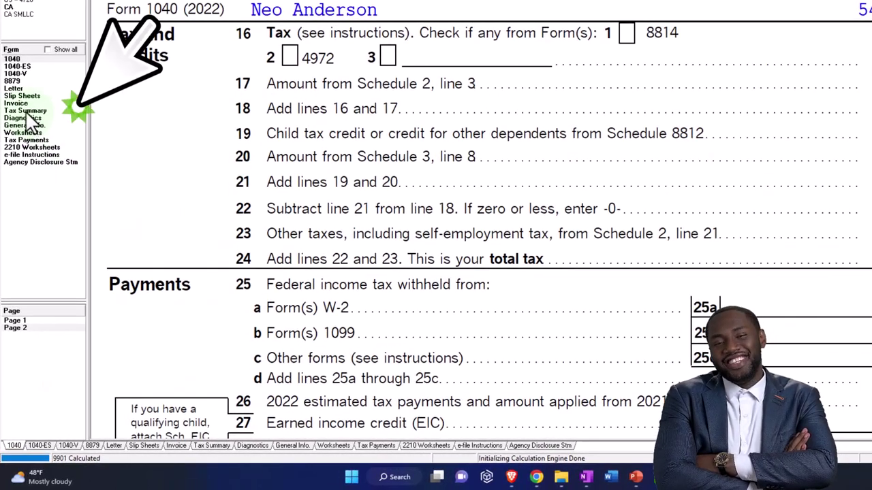
pyautogui.scroll(-4, 423, 270)
pyautogui.scroll(-3, 423, 279)
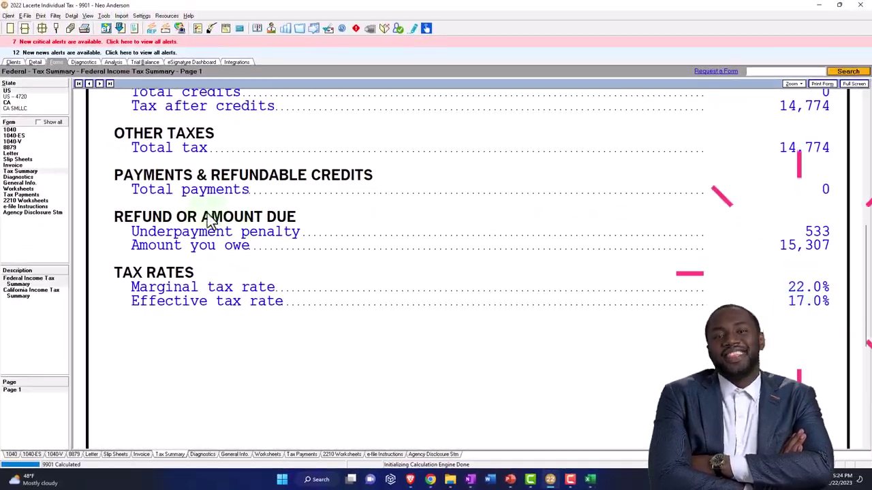
# Step: Return to Form 1040 and review the tax, credits and other taxes lines on page 2
pyautogui.click(26, 131)
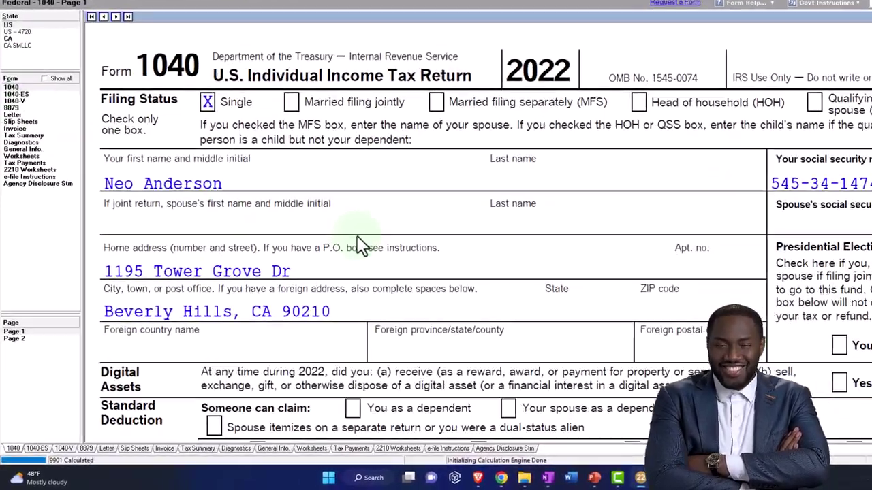
pyautogui.scroll(-5, 293, 282)
pyautogui.scroll(-10, 399, 218)
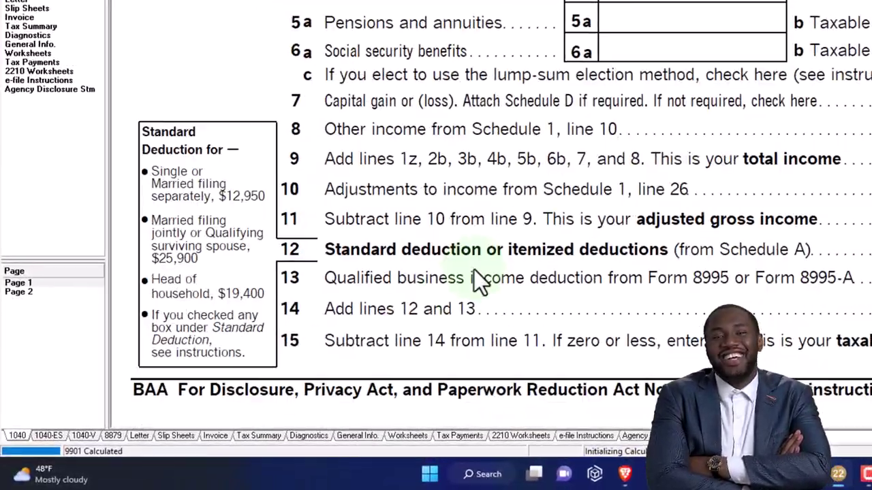
pyautogui.scroll(-8, 298, 268)
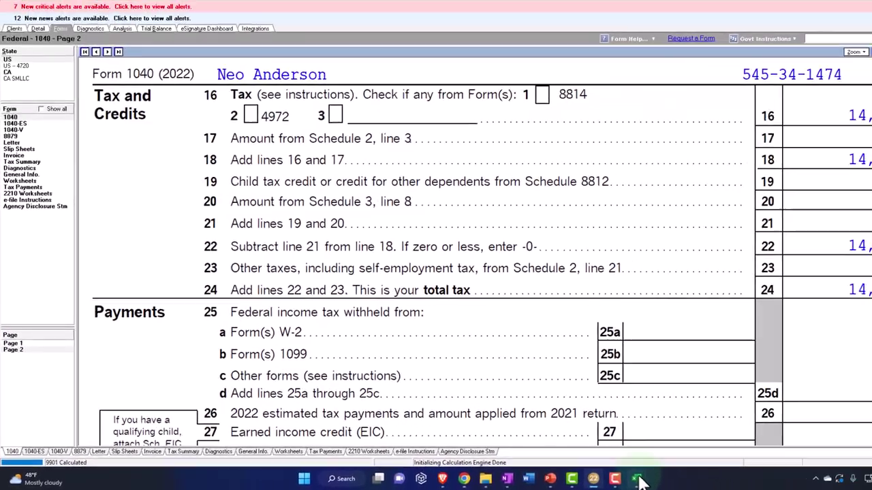
# Step: Switch back to the Excel tax formula worksheet and enter 0 for Other Credits in D11
pyautogui.moveTo(761, 478)
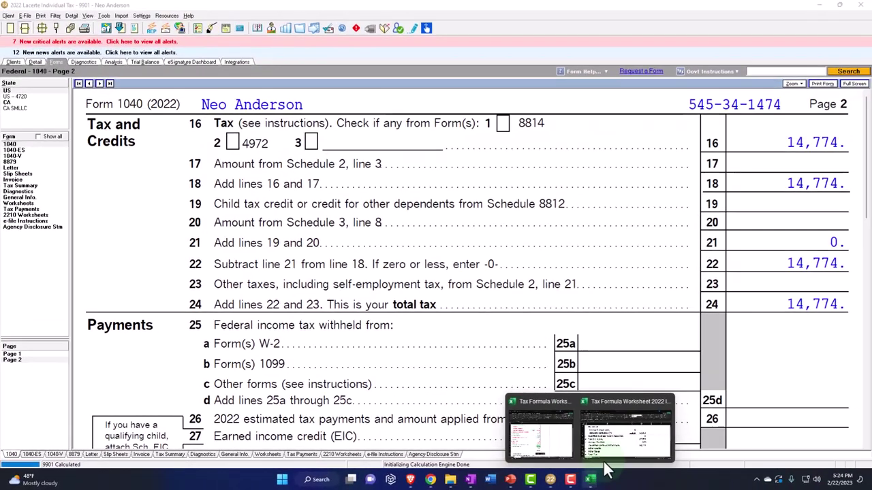
pyautogui.click(613, 443)
pyautogui.click(560, 376)
pyautogui.scroll(-1, 561, 381)
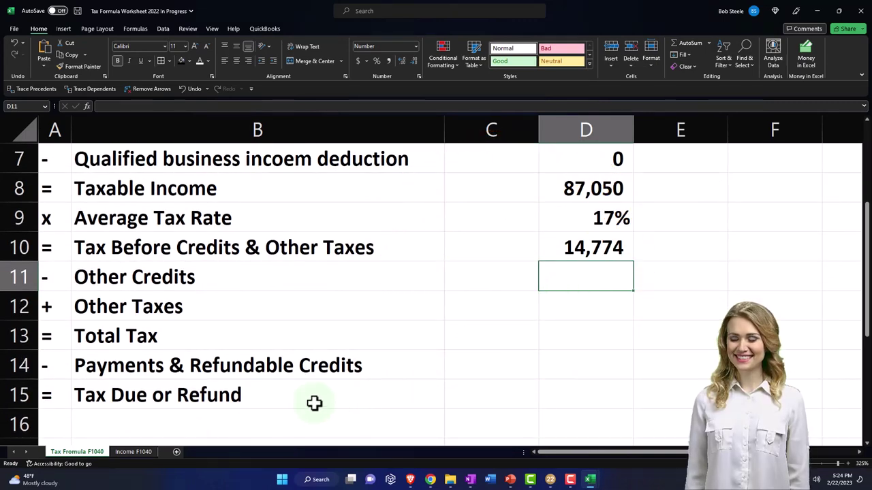
pyautogui.write('0')
pyautogui.press('Return')
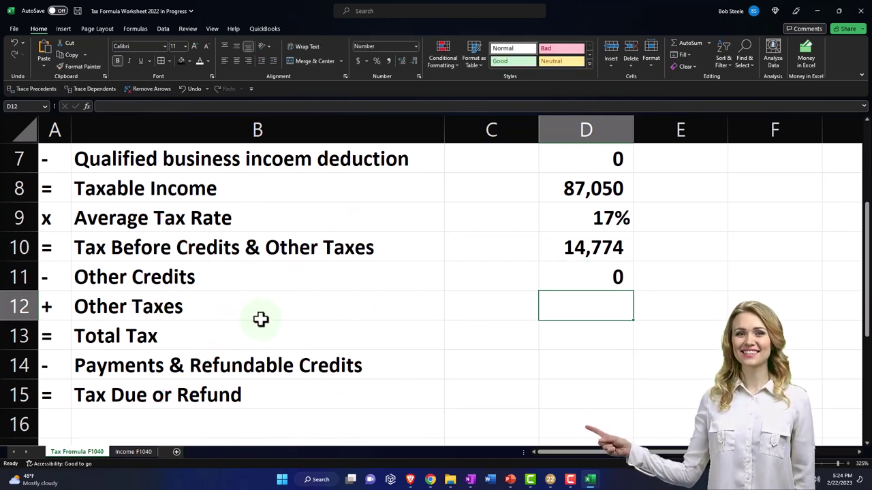
# Step: Enter 0 for Other Taxes in D12 and underline that amount
pyautogui.write('0')
pyautogui.press('Return')
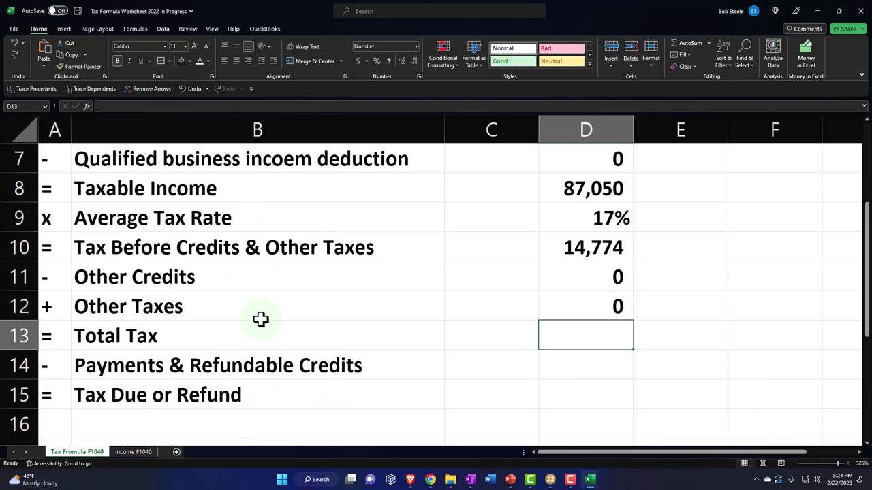
pyautogui.press('Up')
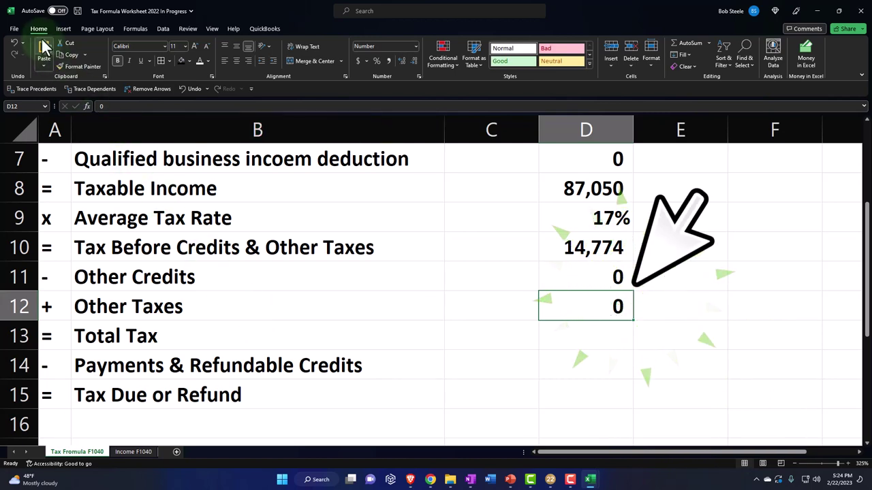
pyautogui.click(141, 60)
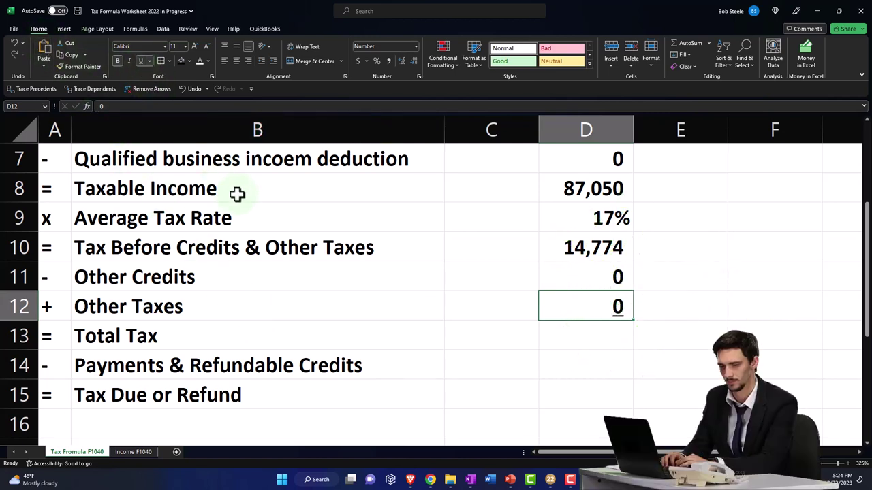
# Step: Calculate Total Tax in D13 with the formula =D10-D11+D12
pyautogui.press('Down')
pyautogui.write('=')
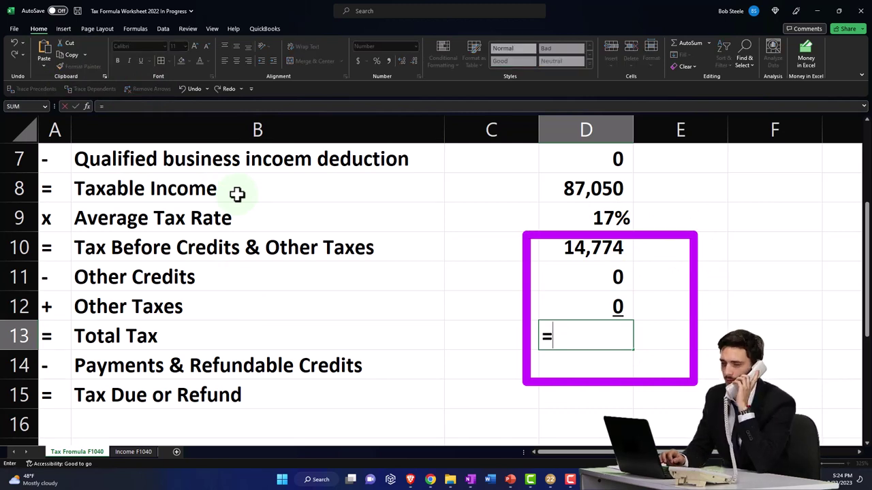
pyautogui.press('Up')
pyautogui.press('Up')
pyautogui.press('Up')
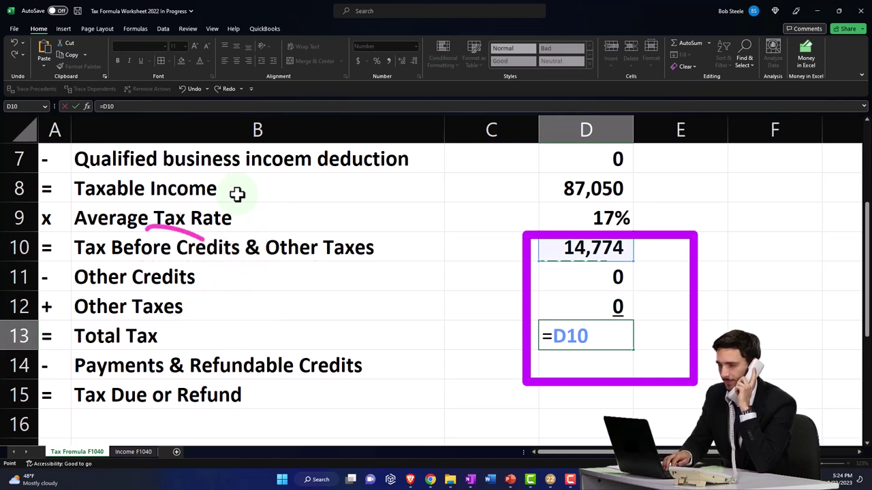
pyautogui.write('-')
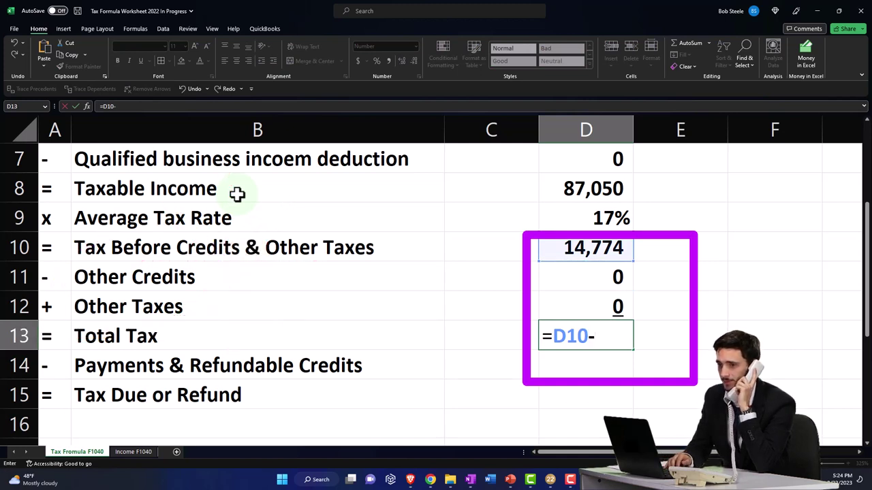
pyautogui.press('Up')
pyautogui.press('Up')
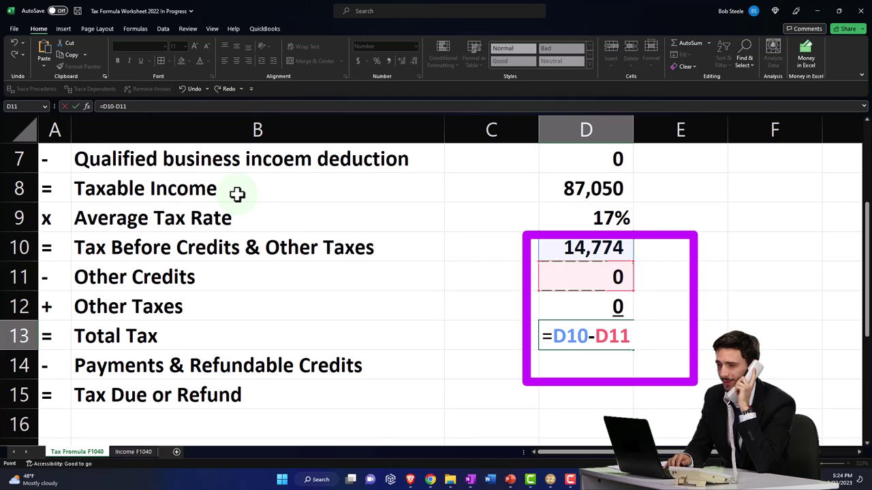
pyautogui.write('+')
pyautogui.press('Up')
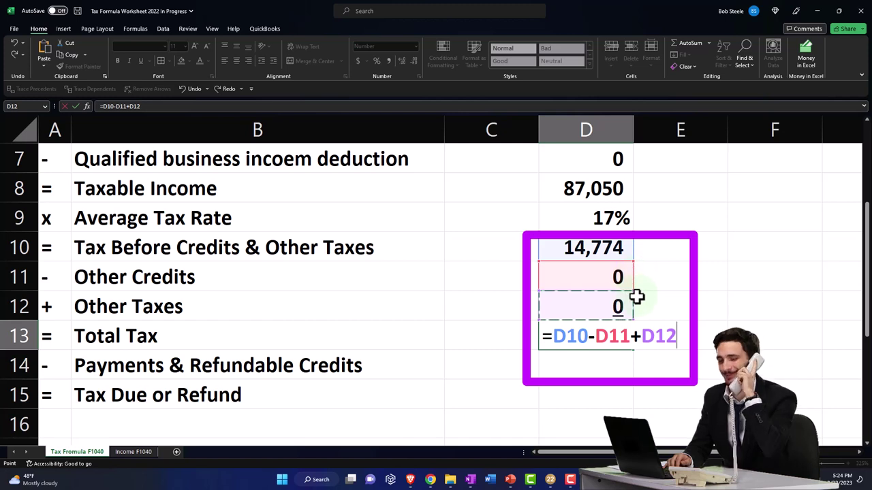
pyautogui.press('Return')
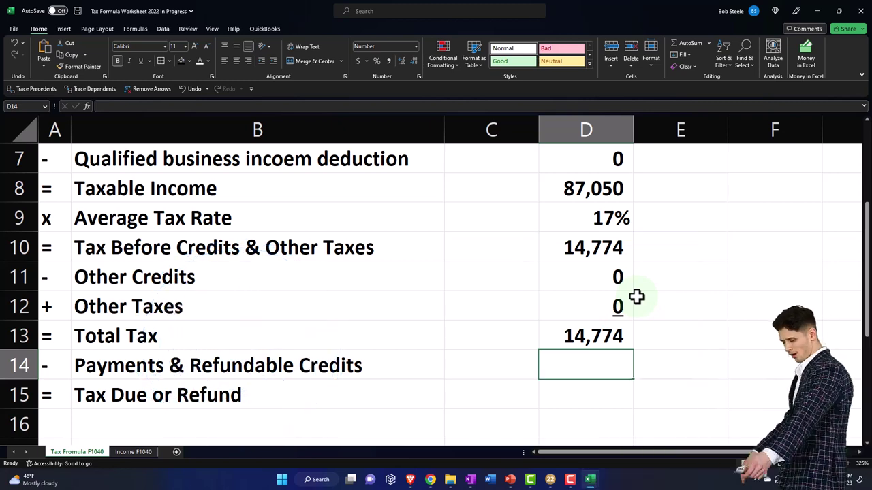
# Step: Enter 0 for Payments & Refundable Credits in D14 and compute Tax Due or Refund in D15 as D13 minus D14
pyautogui.write('0')
pyautogui.press('Return')
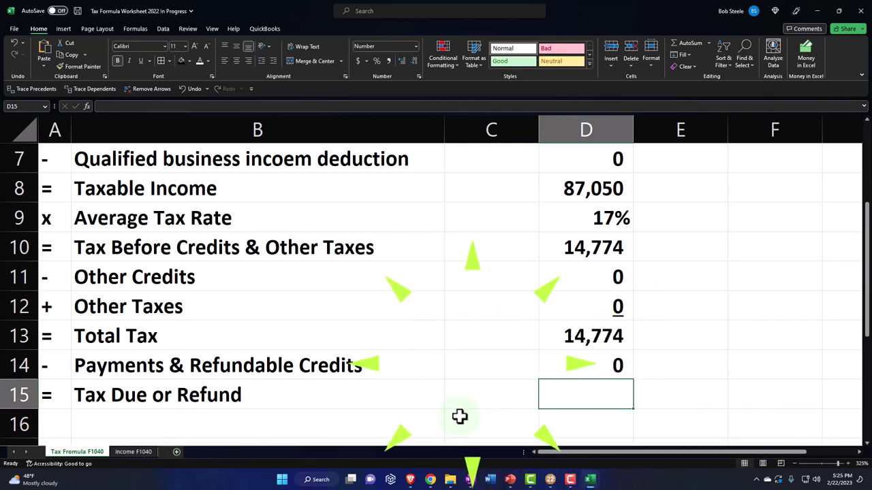
pyautogui.write('=')
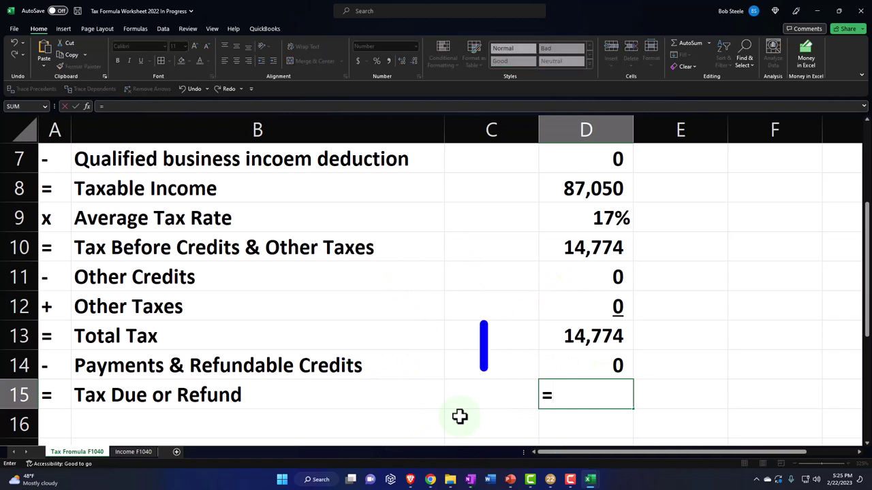
pyautogui.press('Up')
pyautogui.press('Up')
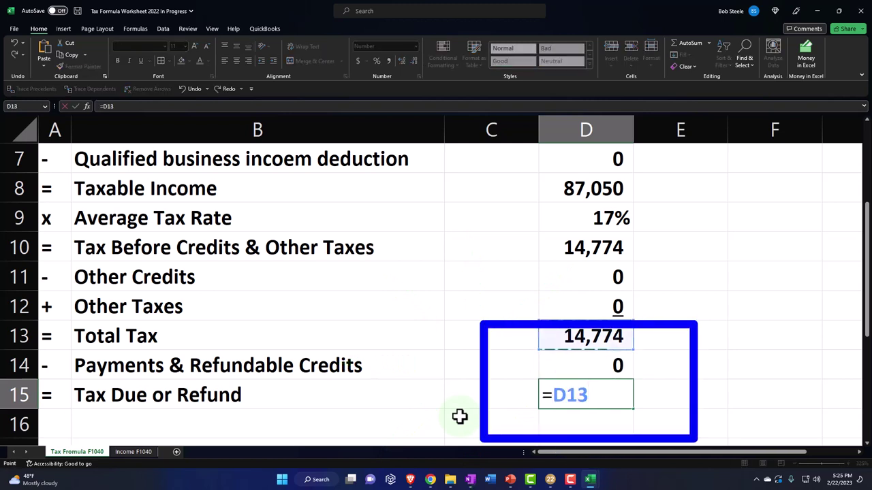
pyautogui.write('-')
pyautogui.press('Up')
pyautogui.press('Return')
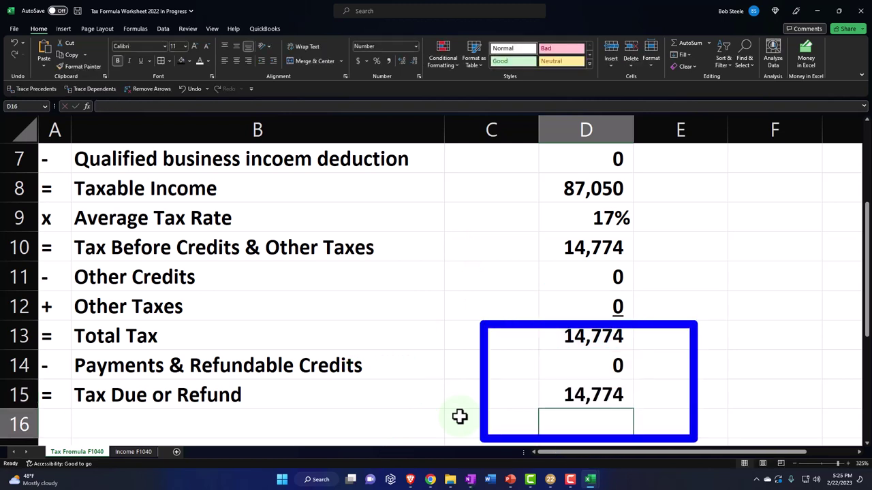
# Step: Switch to Lacerte and review the total tax, total payments, amount owed and estimated tax penalty lines on Form 1040 page 2
pyautogui.click(550, 480)
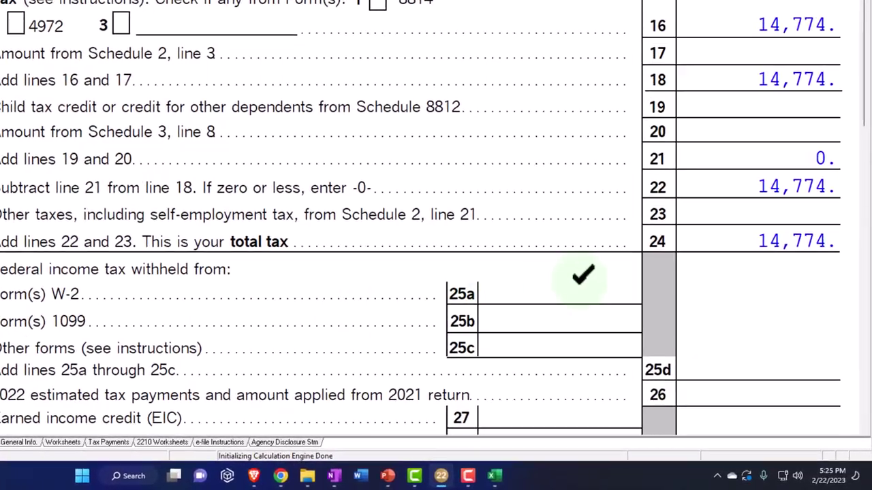
pyautogui.scroll(-5, 726, 260)
pyautogui.scroll(-3, 724, 270)
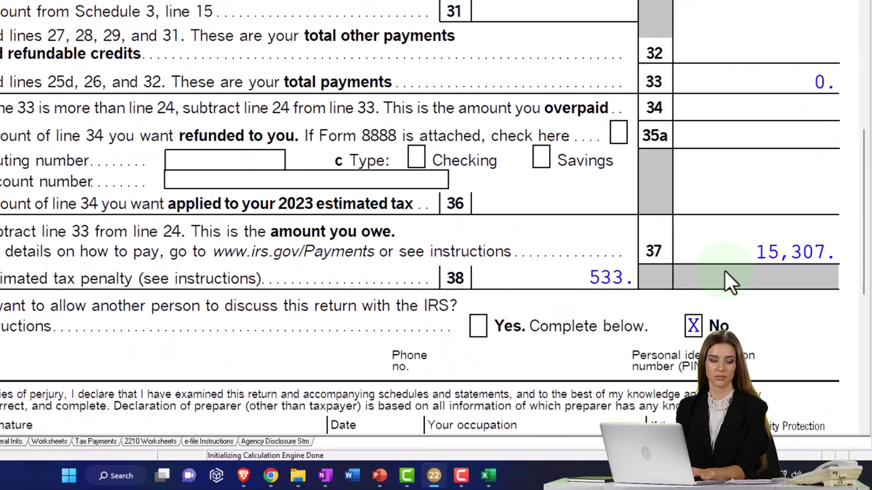
pyautogui.scroll(1, 724, 270)
pyautogui.scroll(5, 625, 355)
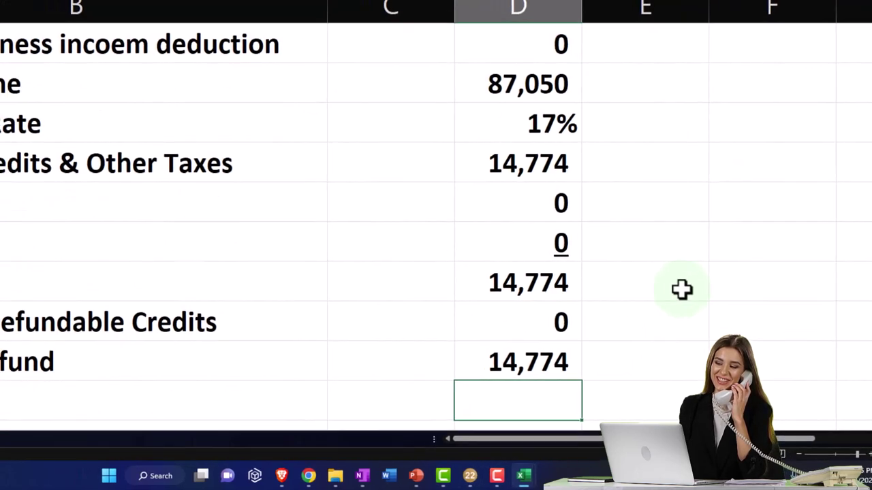
# Step: Return to the Excel worksheet and spell-check the whole sheet, correcting "incoem" to "income" in B7
pyautogui.scroll(2, 476, 285)
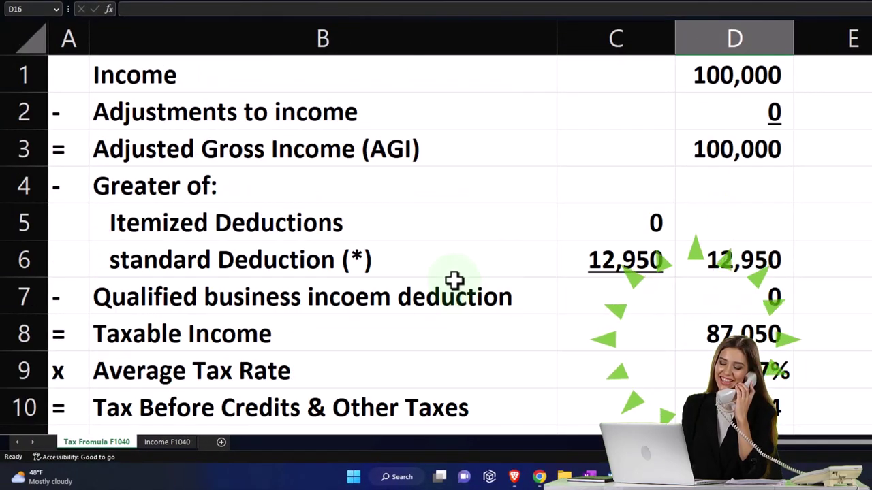
pyautogui.click(438, 252)
pyautogui.click(334, 197)
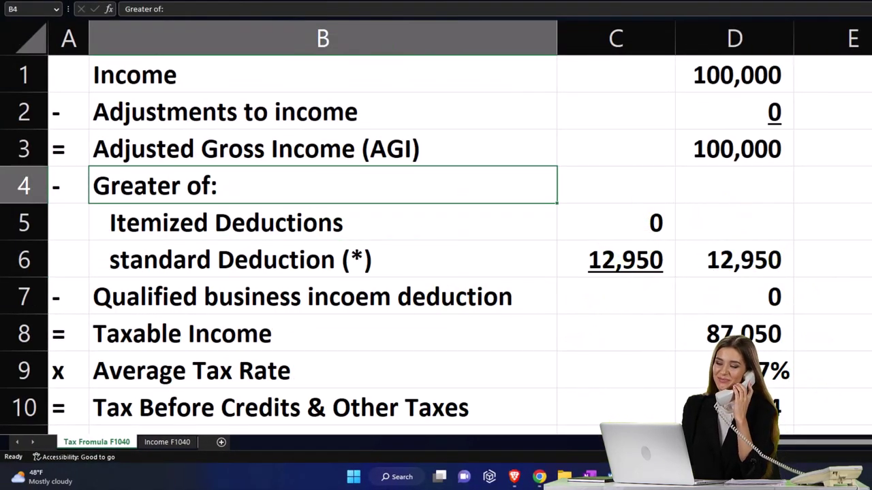
pyautogui.press('F7')
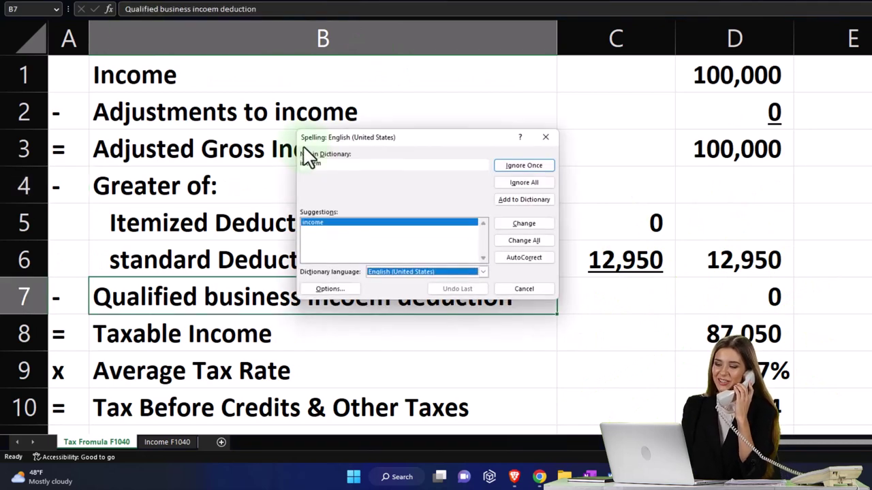
pyautogui.click(515, 228)
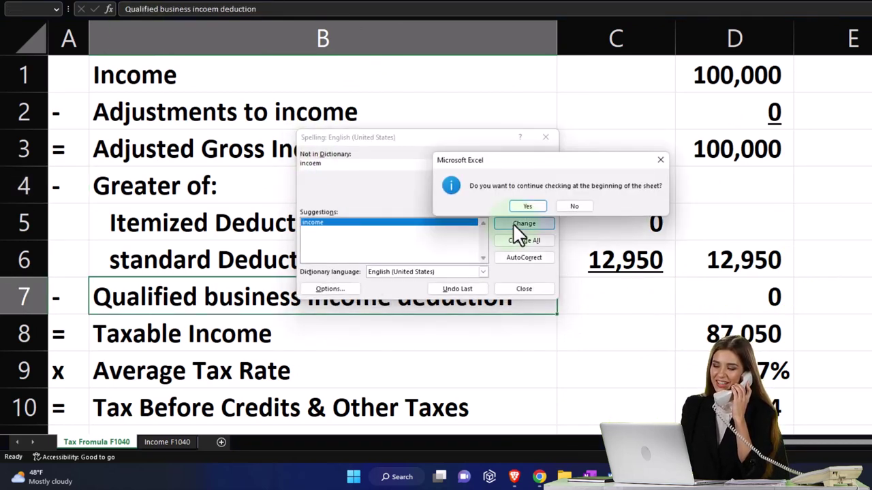
pyautogui.click(526, 206)
pyautogui.click(546, 203)
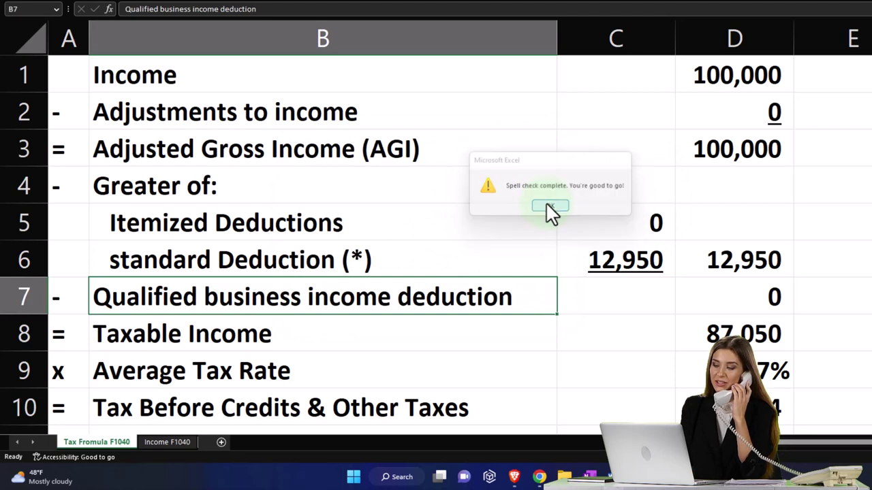
pyautogui.click(536, 230)
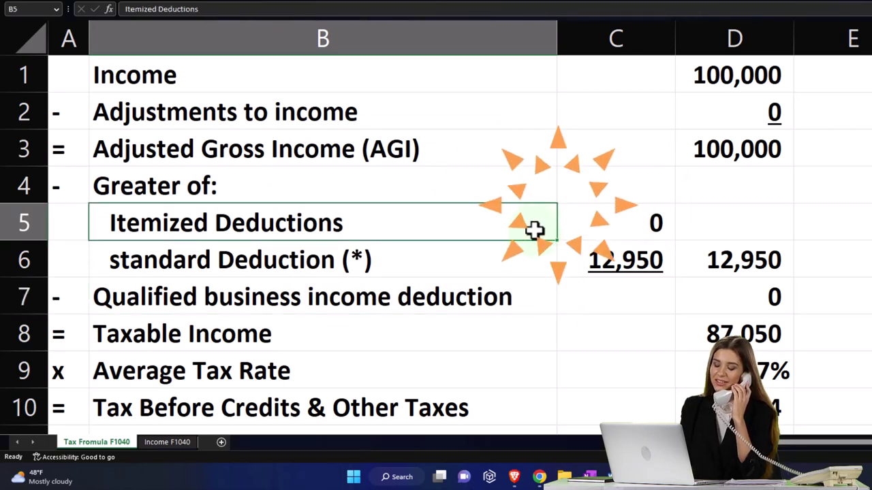
# Step: Review the tax formula worksheet's cells from Income in D1 through the deductions to Tax Before Credits & Other Taxes in D10
pyautogui.scroll(-3, 534, 230)
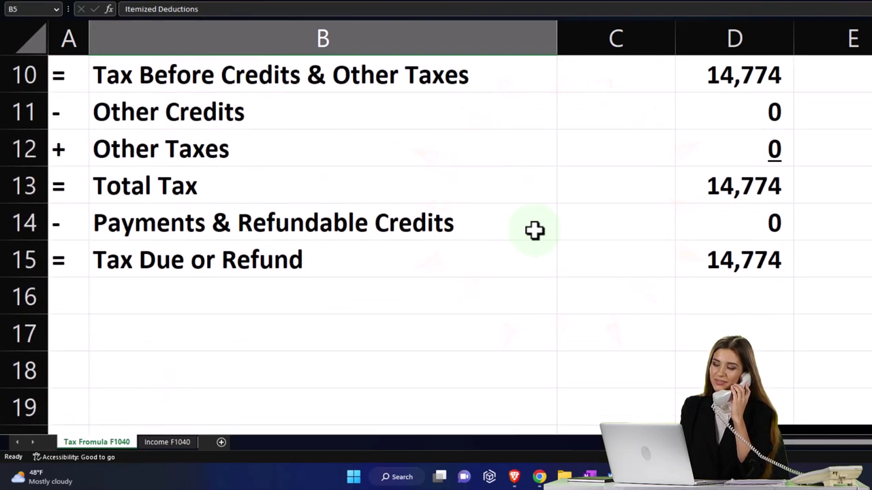
pyautogui.scroll(3, 531, 230)
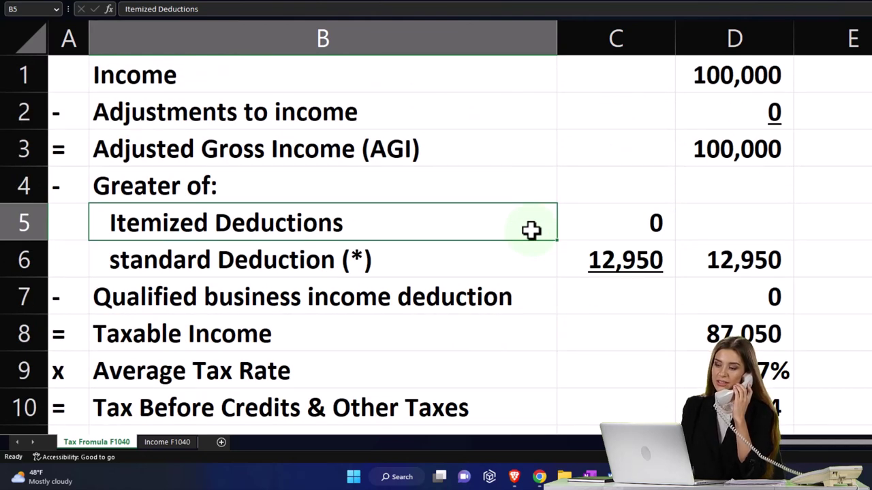
pyautogui.click(718, 80)
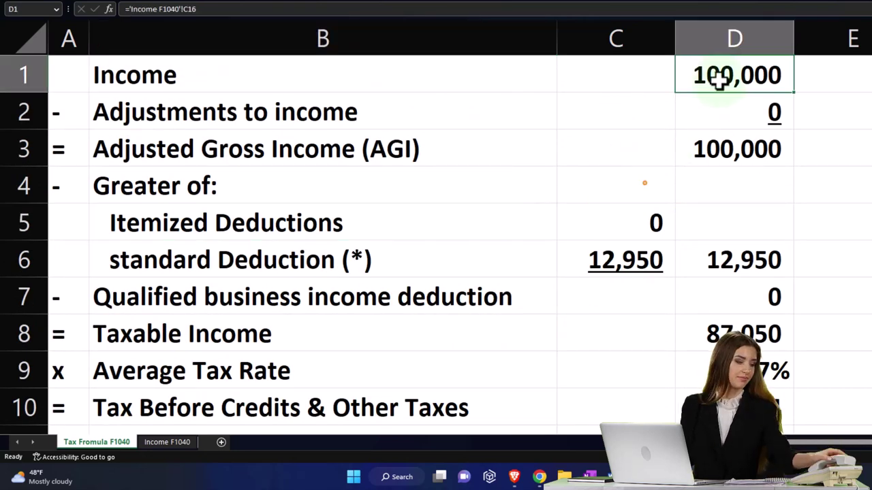
pyautogui.press('Down')
pyautogui.press('Down')
pyautogui.press('Down')
pyautogui.press('Down')
pyautogui.press('Down')
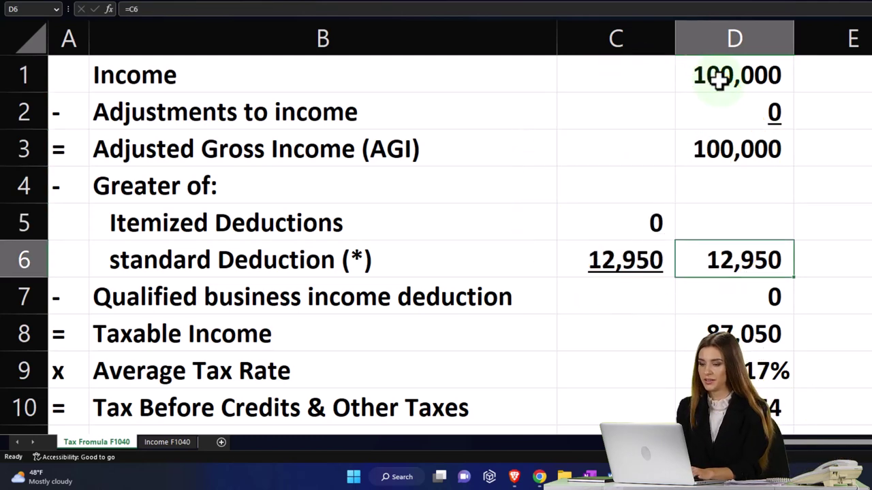
pyautogui.press('Left')
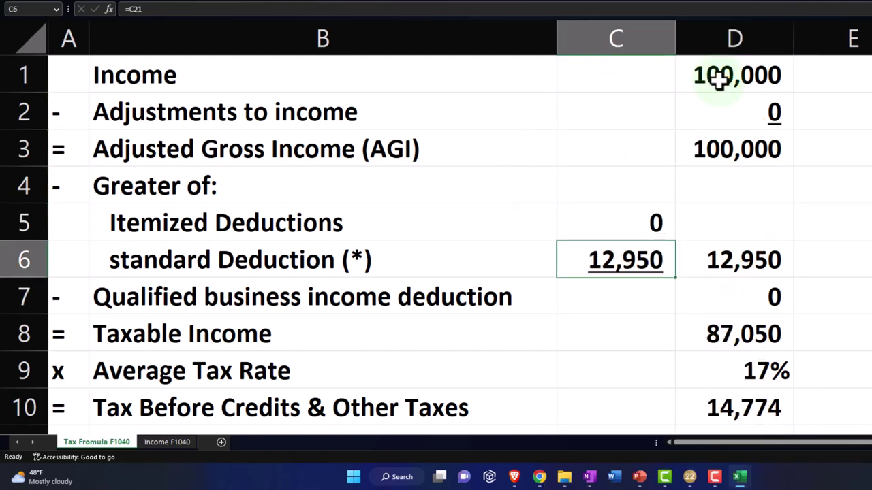
pyautogui.press('Down')
pyautogui.press('Down')
pyautogui.press('Right')
pyautogui.press('Down')
pyautogui.press('Down')
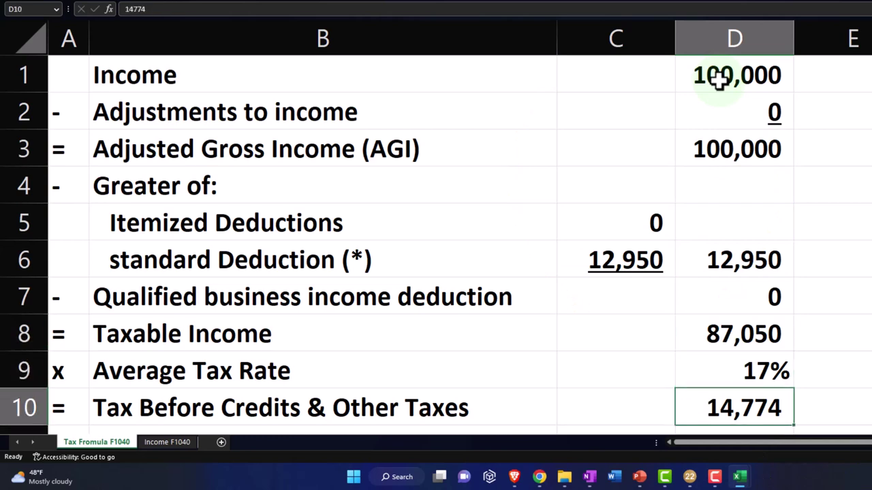
pyautogui.press('Down')
pyautogui.press('Up')
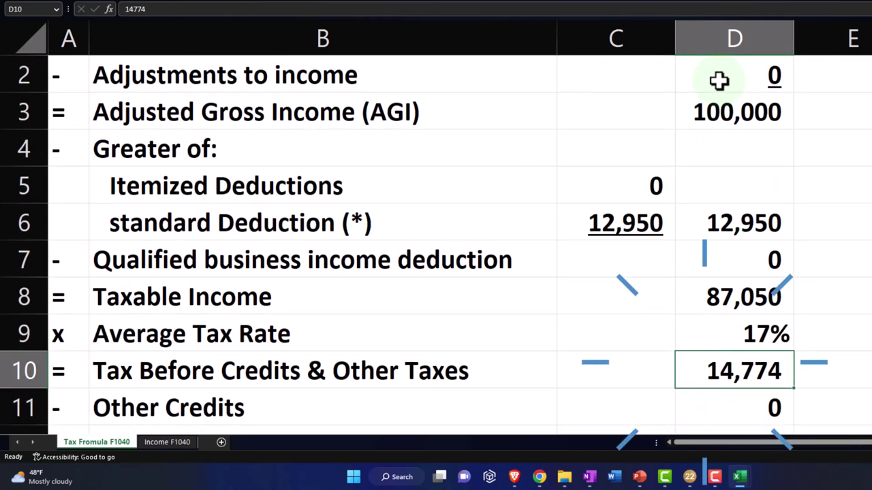
# Step: Check the income totals on the Income F1040 sheet and return to the start of the Tax Fromula F1040 sheet
pyautogui.click(174, 441)
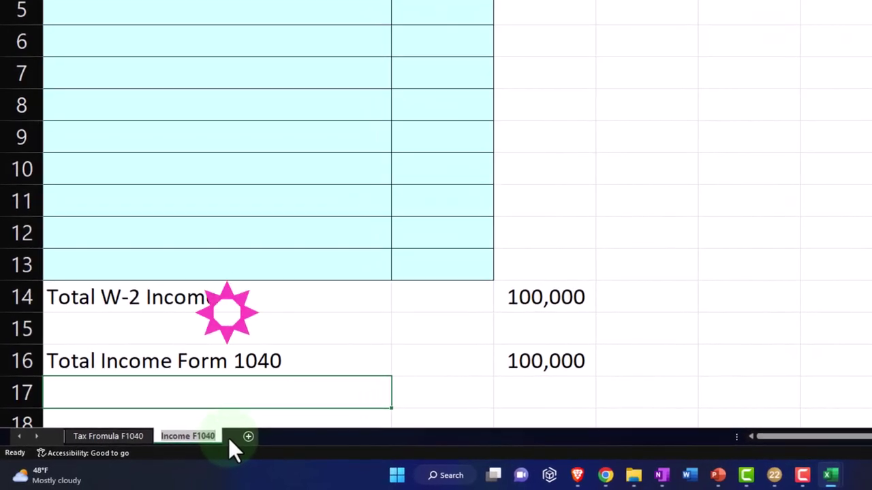
pyautogui.click(124, 439)
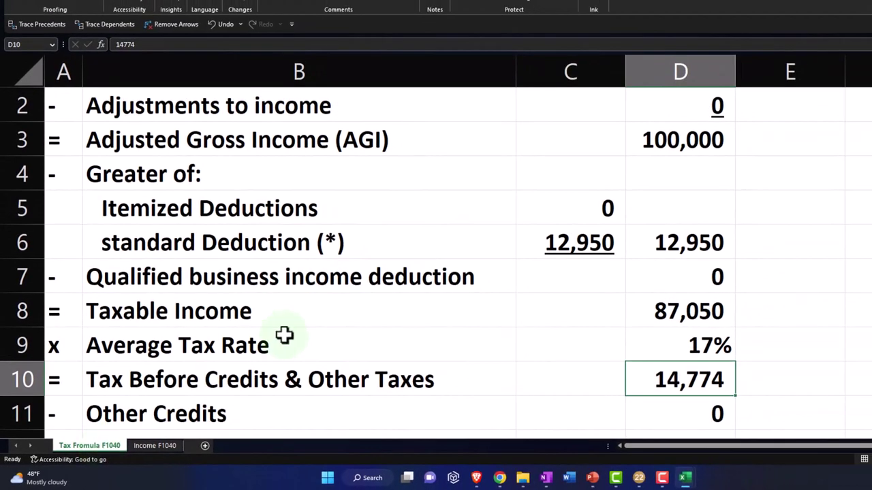
pyautogui.click(284, 334)
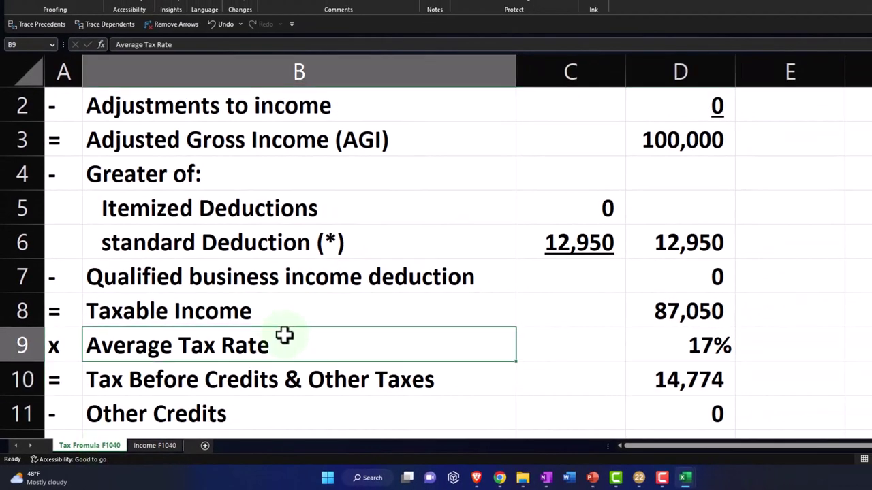
pyautogui.scroll(1, 284, 338)
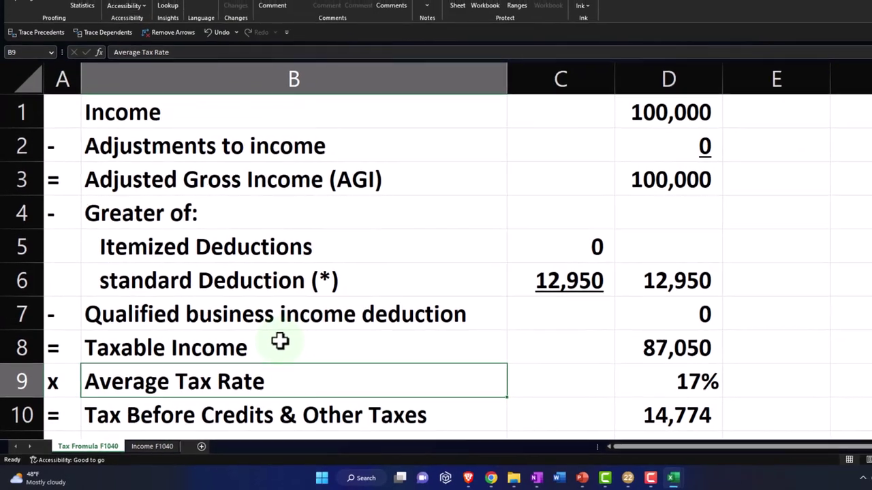